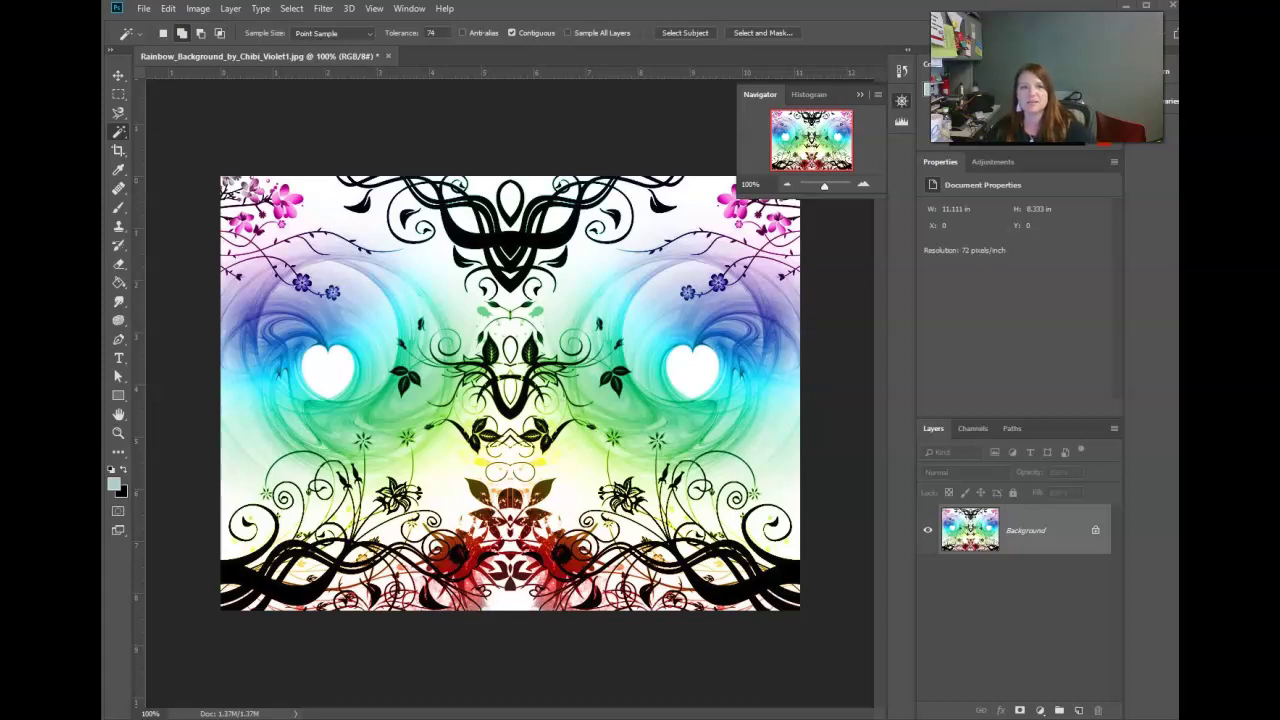
Step: Open the File menu on the rainbow floral background document to reach Place Embedded
click(140, 12)
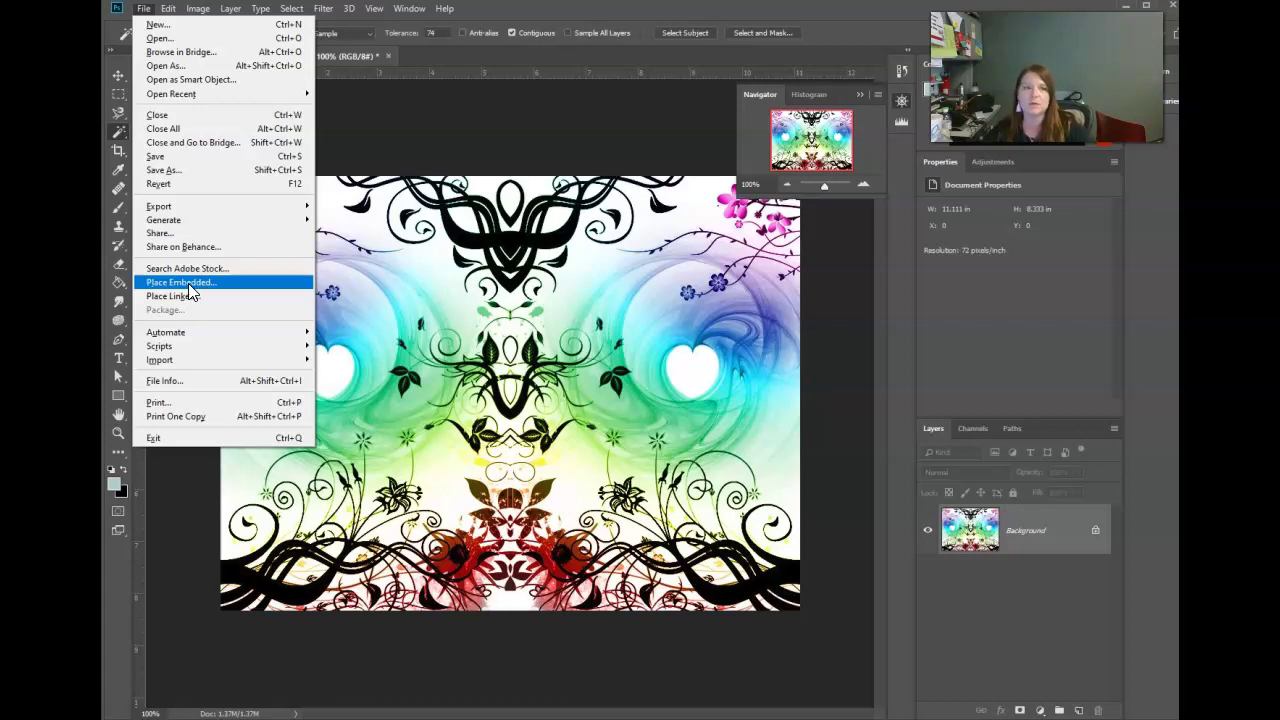
Step: Place the FrizzyHair photo embedded, lower it to the bottom edge, and commit it
click(188, 287)
double_click(417, 103)
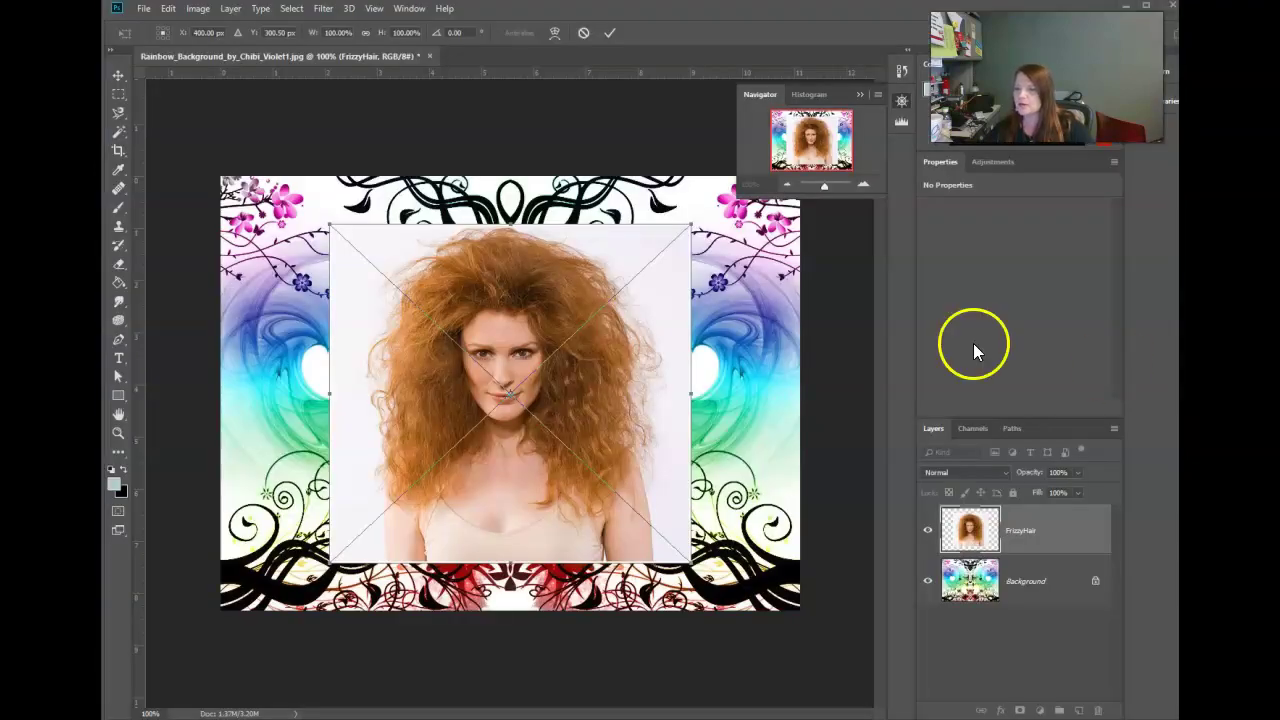
click(530, 338)
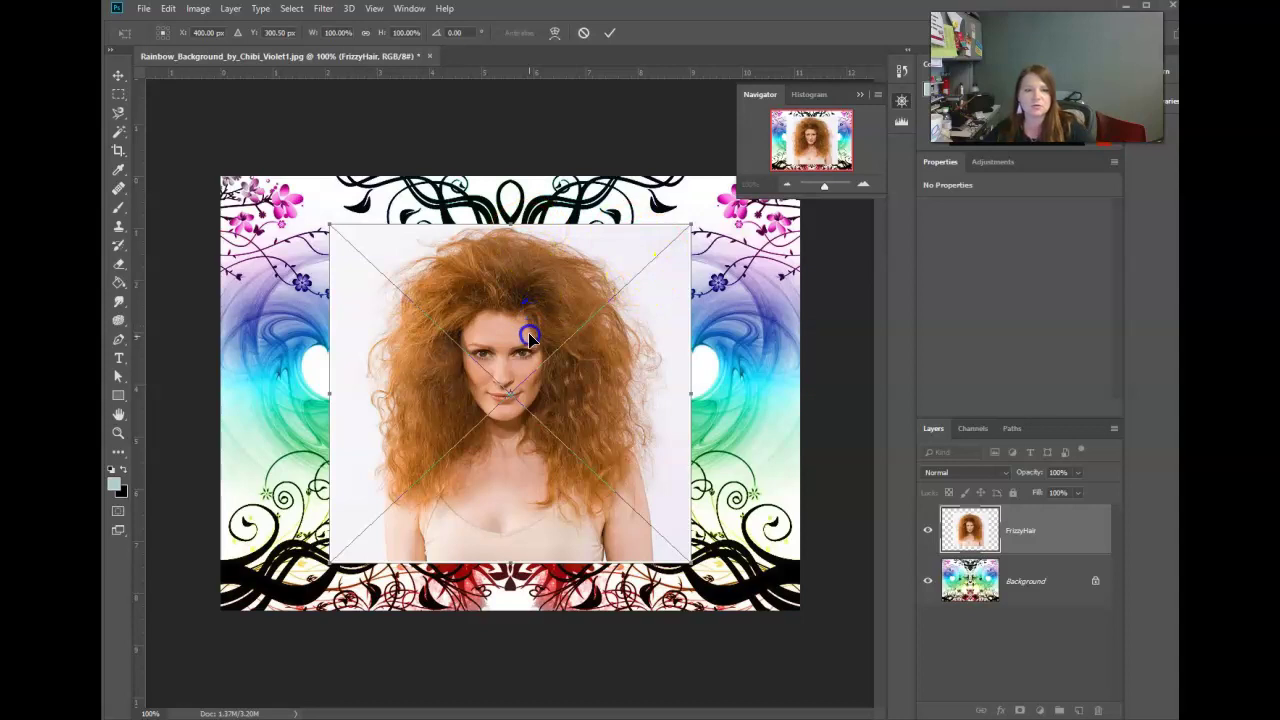
drag(523, 366, 500, 380)
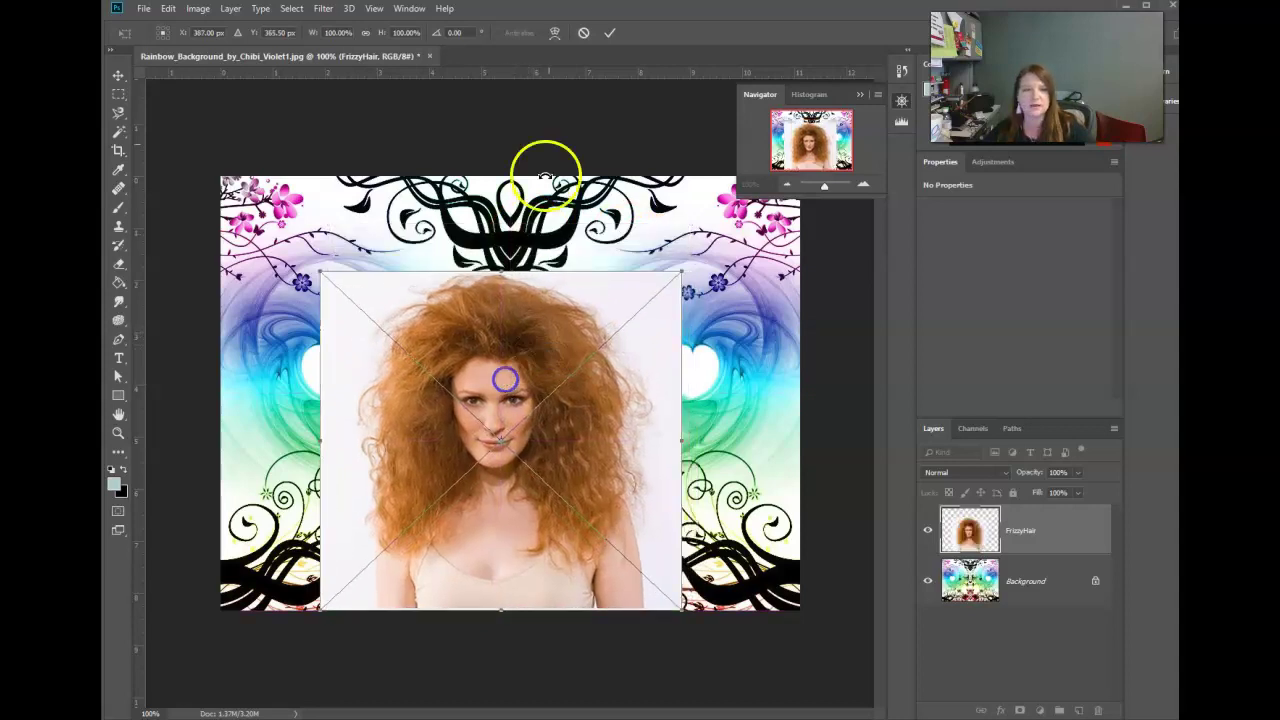
click(609, 32)
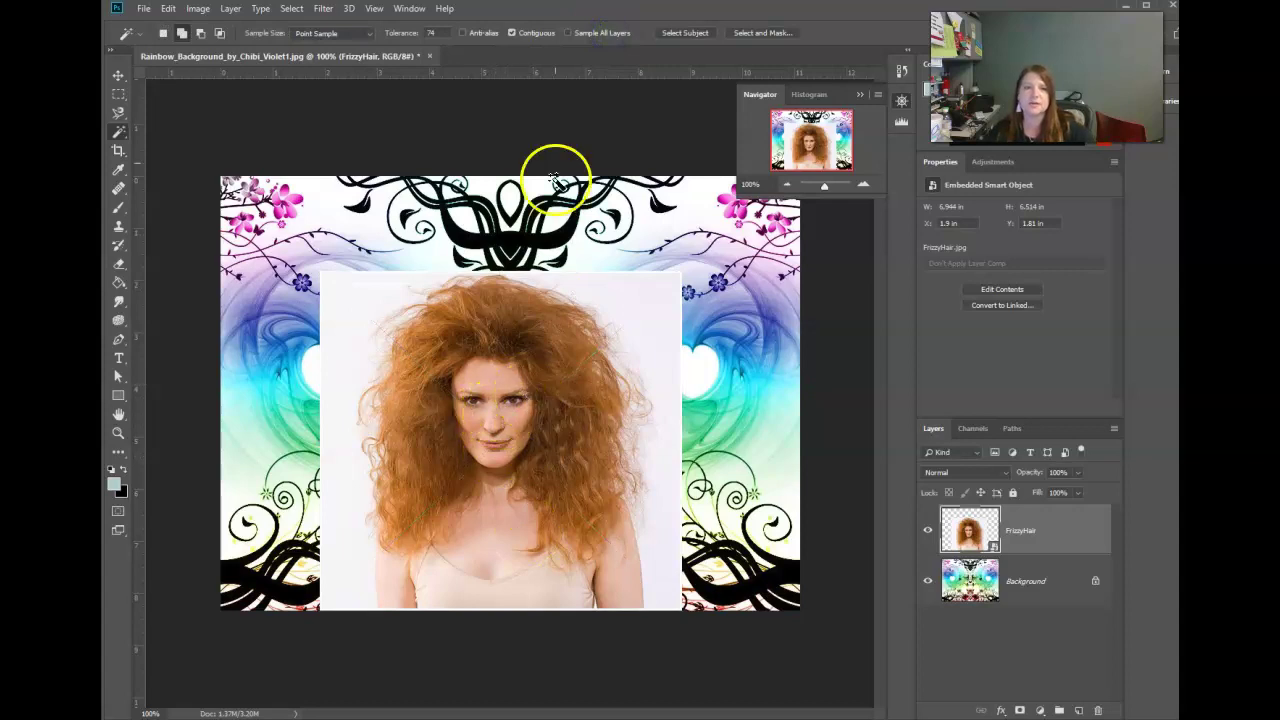
Step: Use Select Subject to select the red-haired woman and her frizzy hair
click(692, 31)
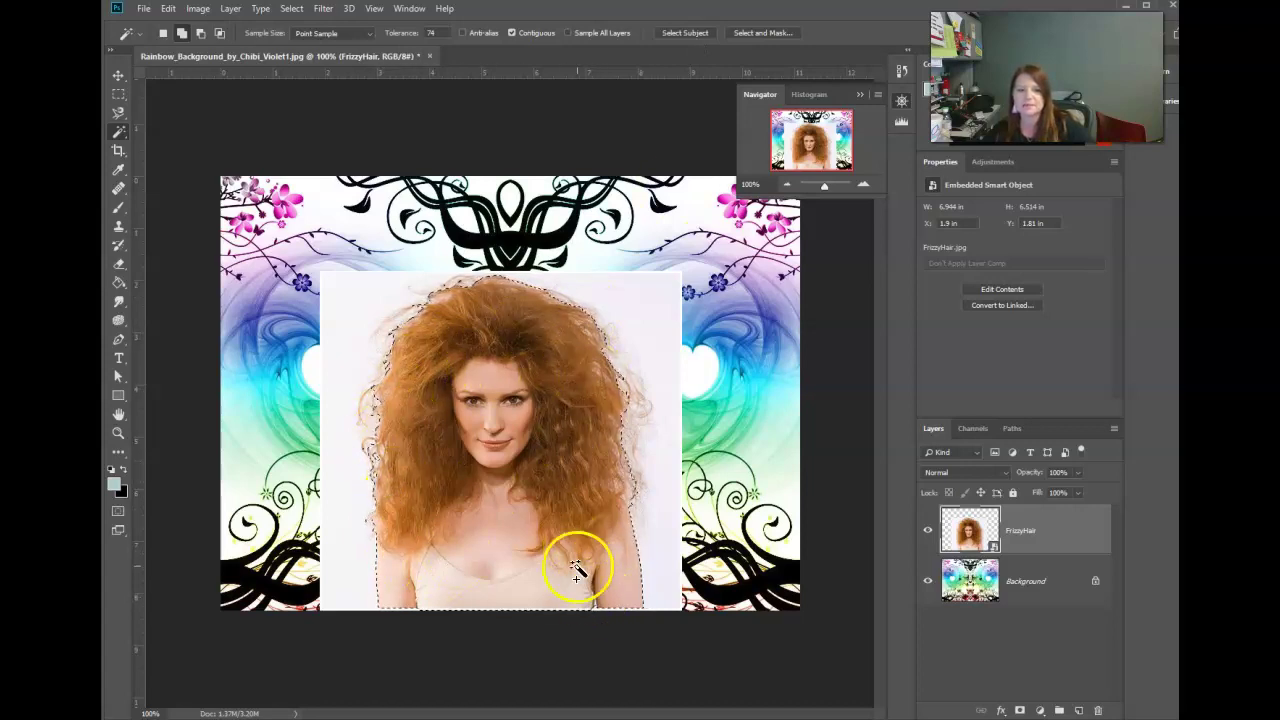
Step: In Select and Mask, zoom to 200% and preview the cutout On Black
click(763, 33)
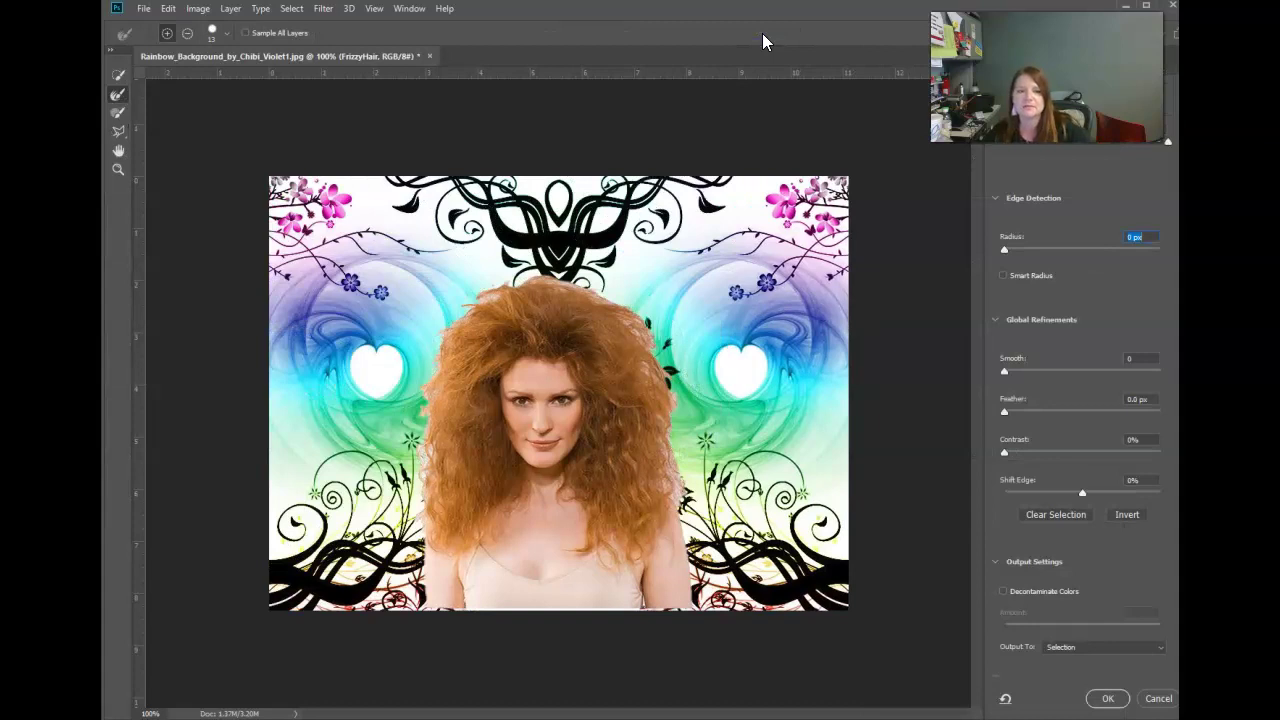
click(118, 169)
click(639, 333)
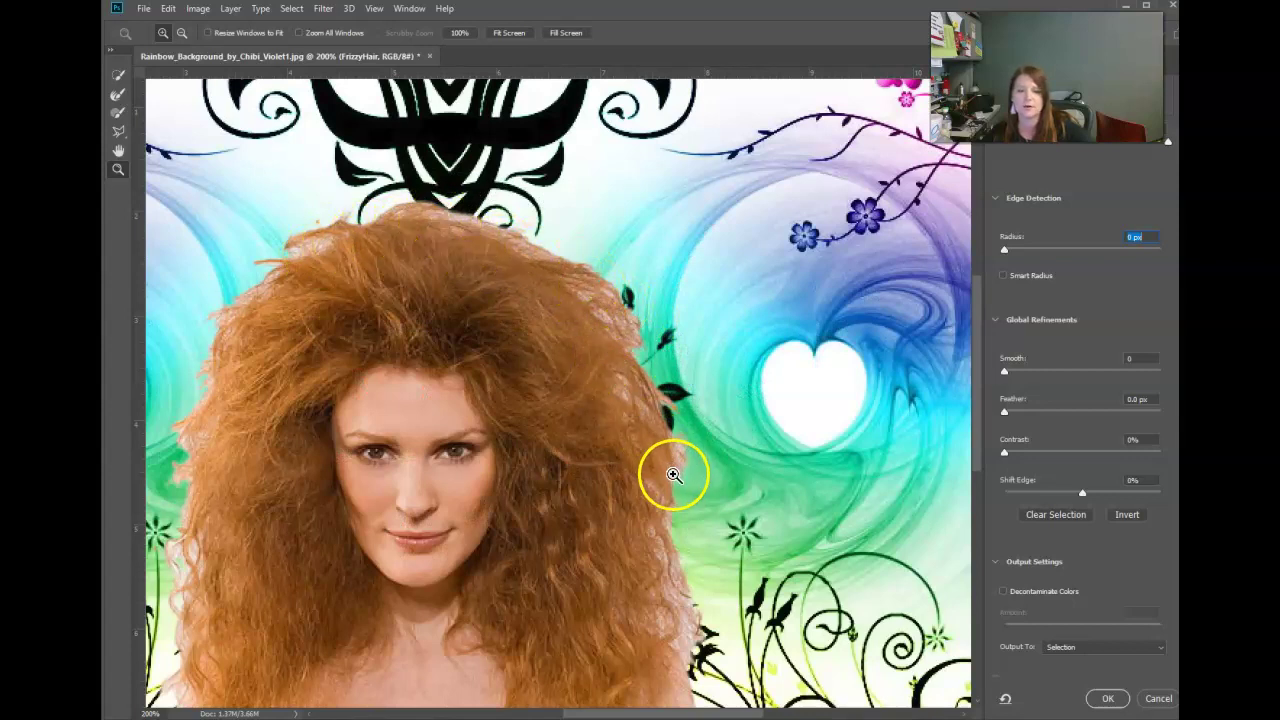
click(118, 95)
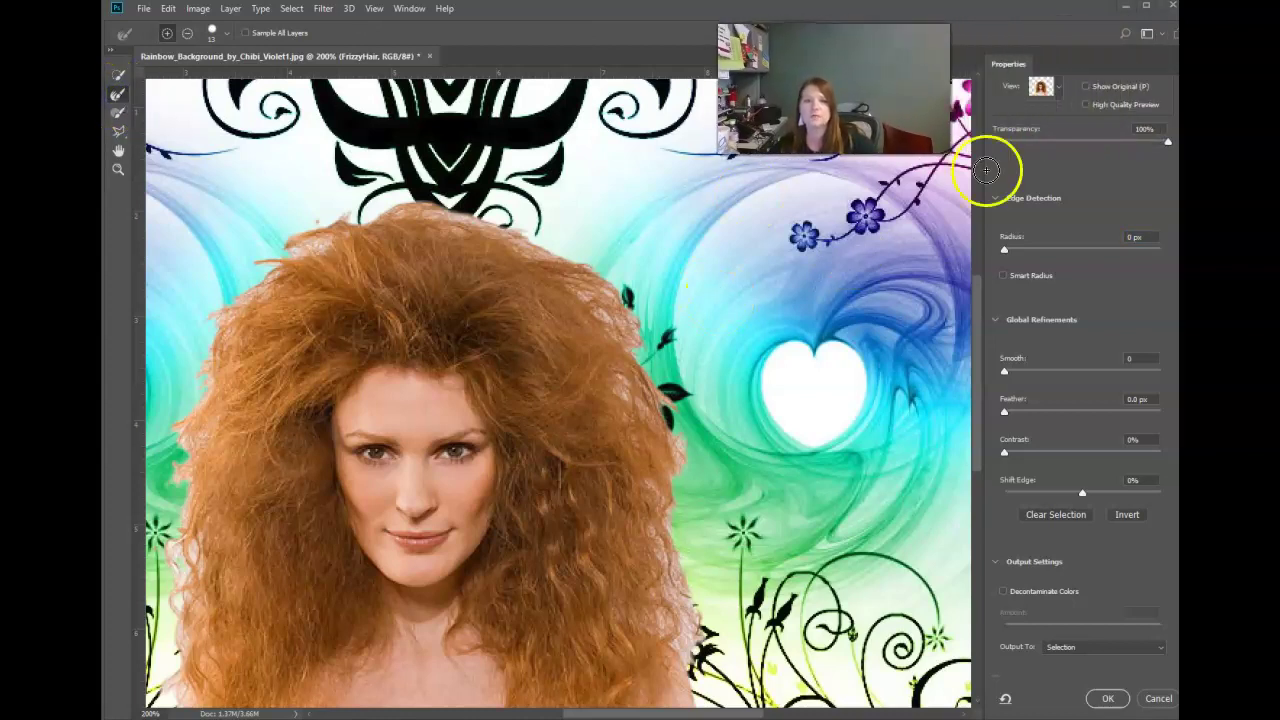
click(1043, 87)
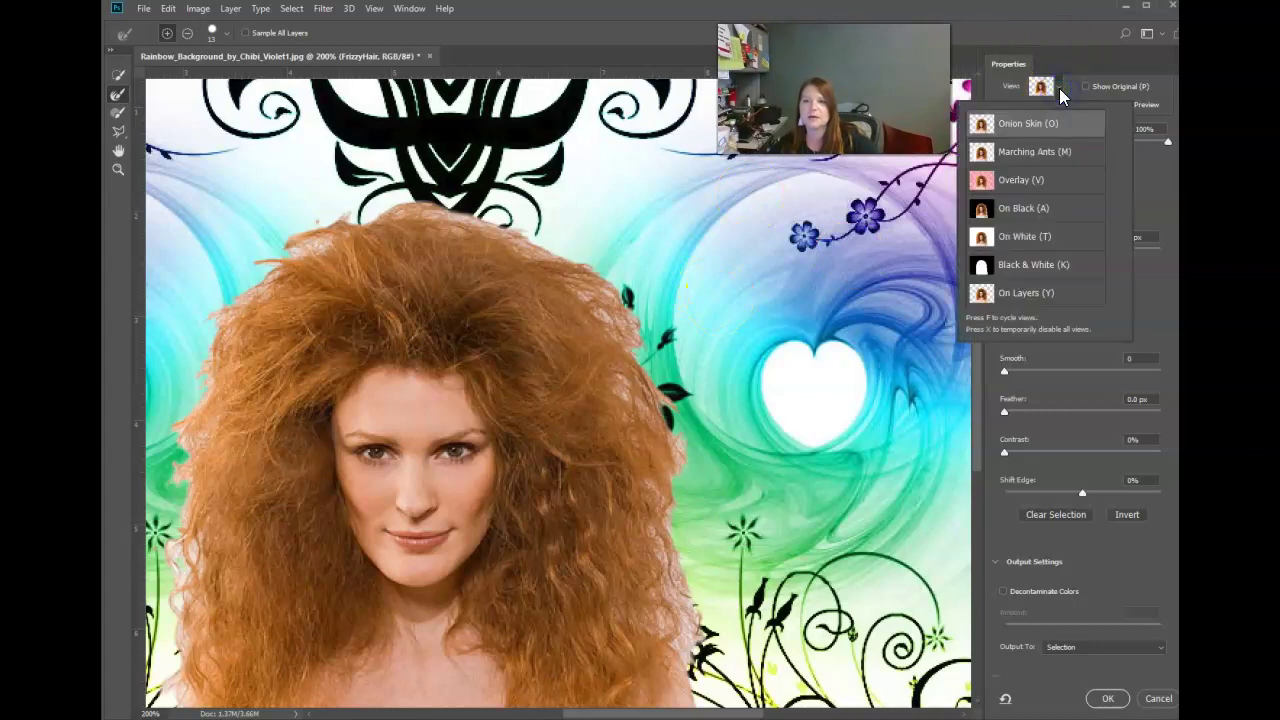
click(1025, 210)
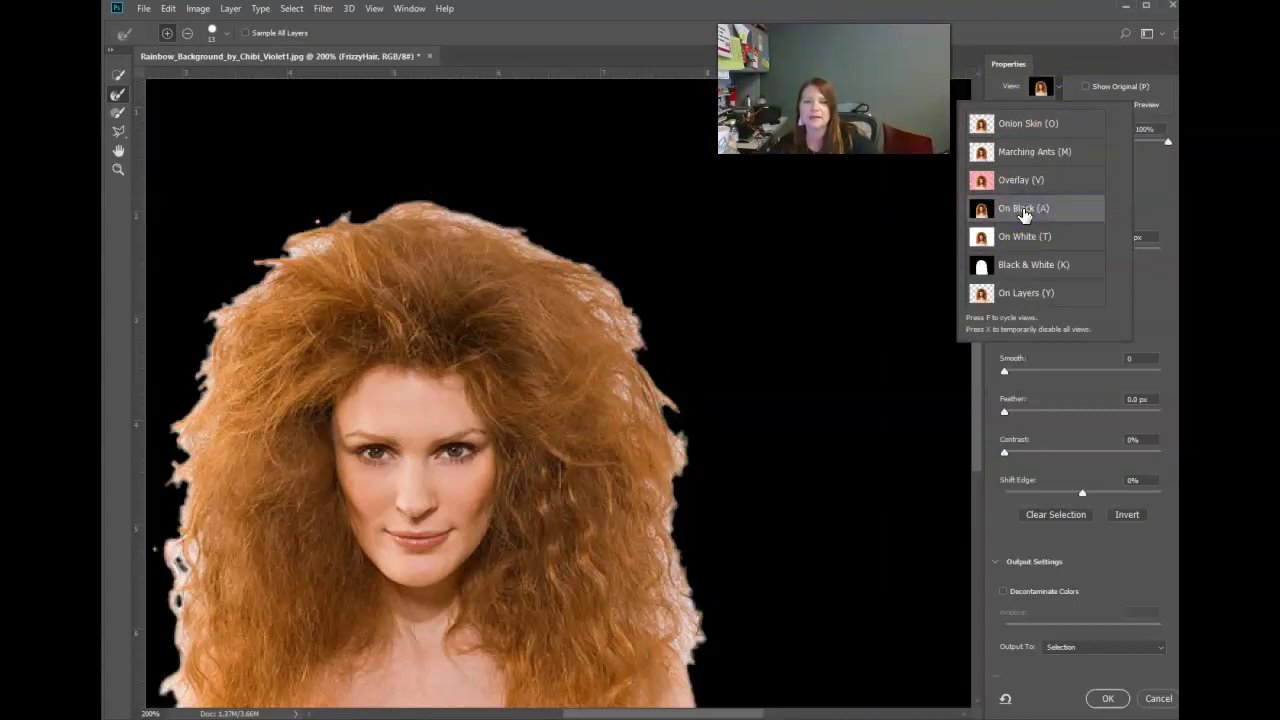
click(1068, 75)
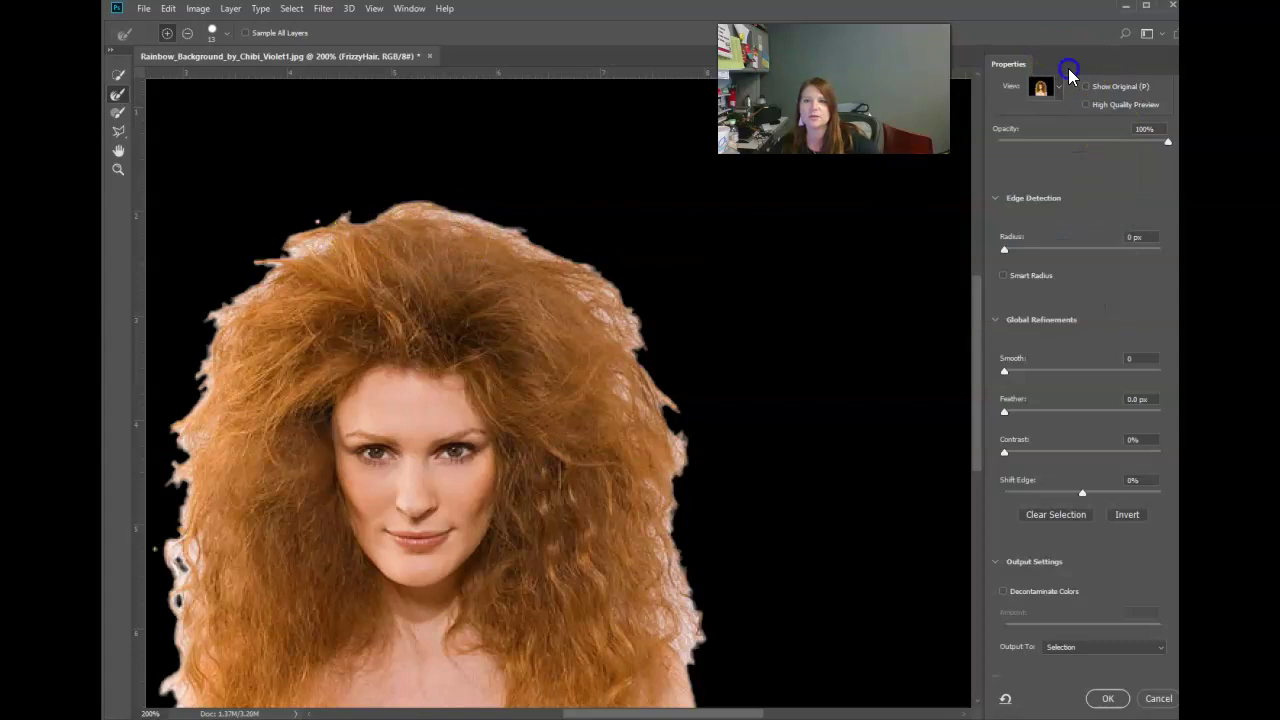
mouse_move(1103, 148)
mouse_down()
mouse_move(1074, 129)
mouse_move(1168, 141)
mouse_up()
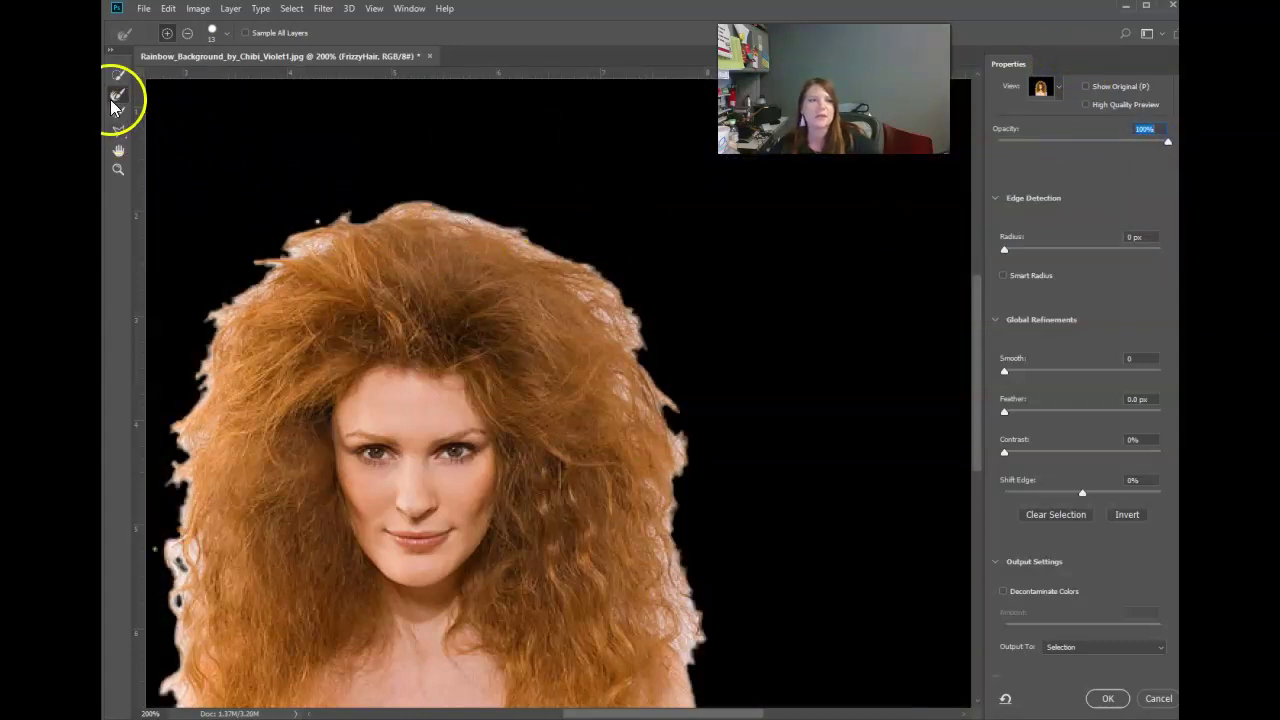
Step: Brush the top, right and left hair edges with Refine Edge Brush to catch strands
click(409, 212)
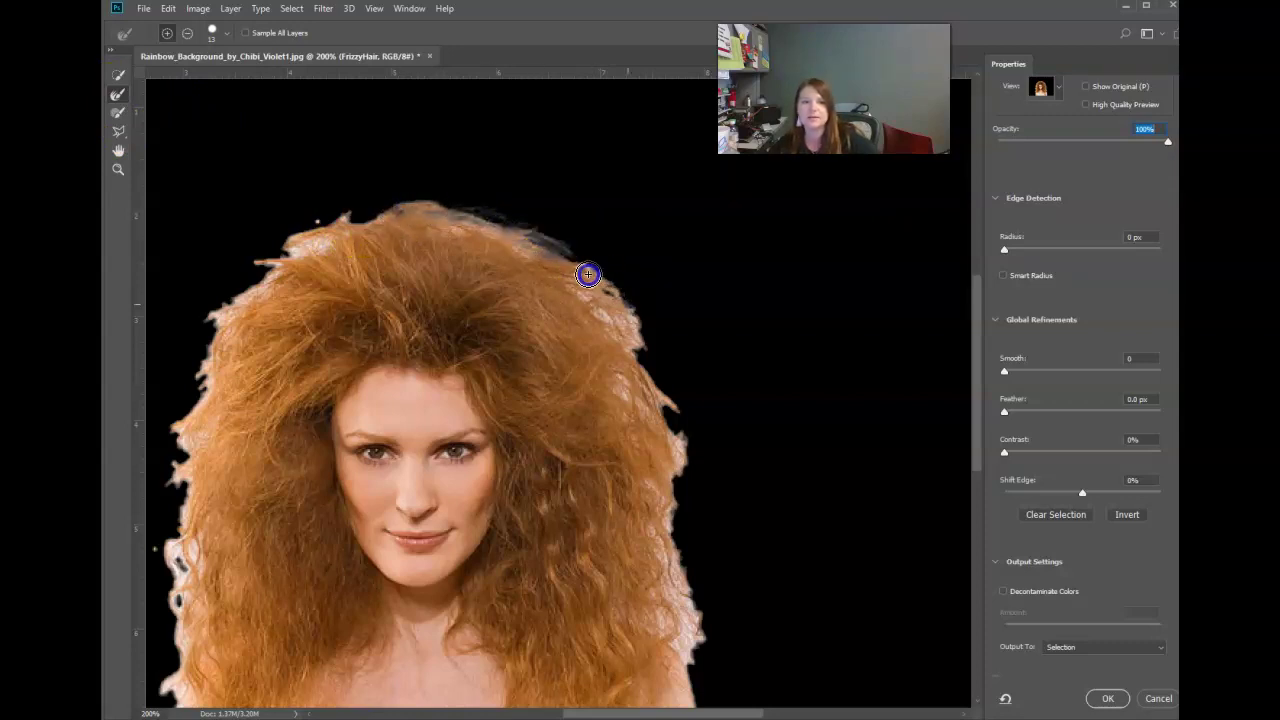
mouse_move(603, 315)
mouse_down()
mouse_move(563, 286)
mouse_move(636, 351)
mouse_move(637, 387)
mouse_move(668, 436)
mouse_move(694, 629)
mouse_up()
mouse_move(286, 252)
mouse_down()
mouse_move(171, 606)
mouse_move(174, 689)
mouse_up()
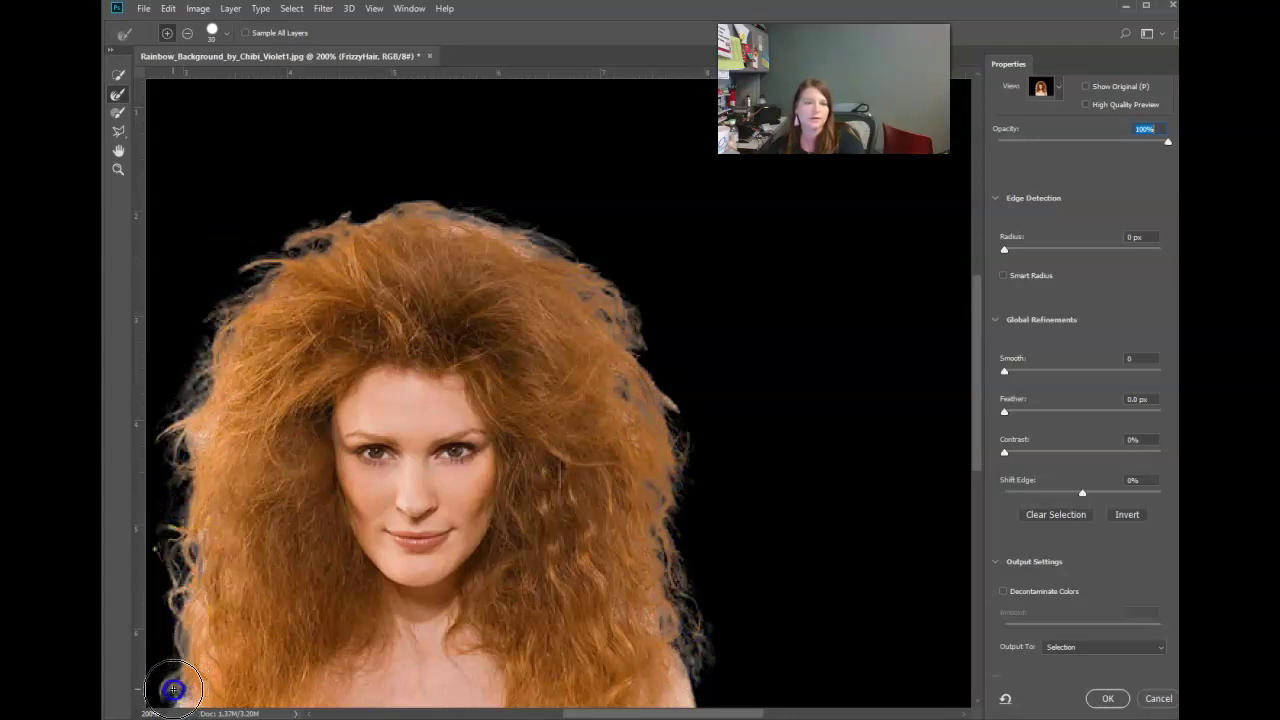
drag(220, 400, 186, 434)
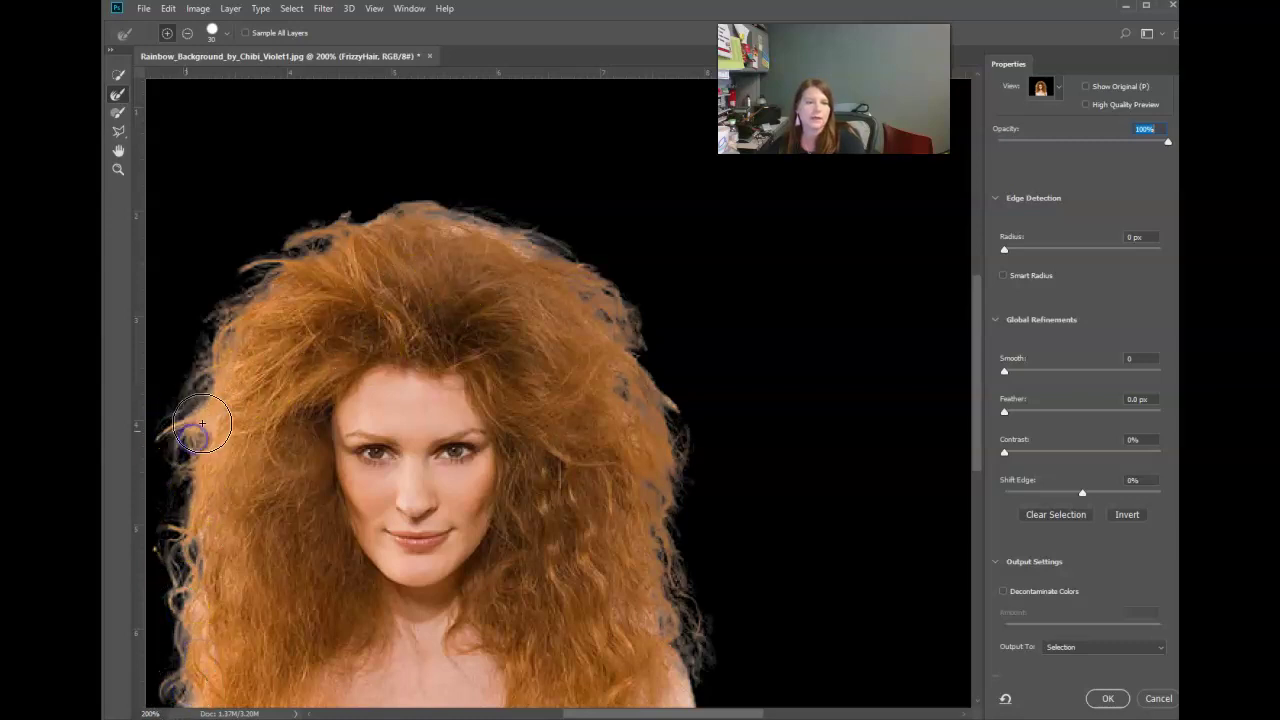
Step: Brush the top hair edge toward the right and adjust the Select and Mask panel
click(450, 218)
drag(450, 218, 534, 243)
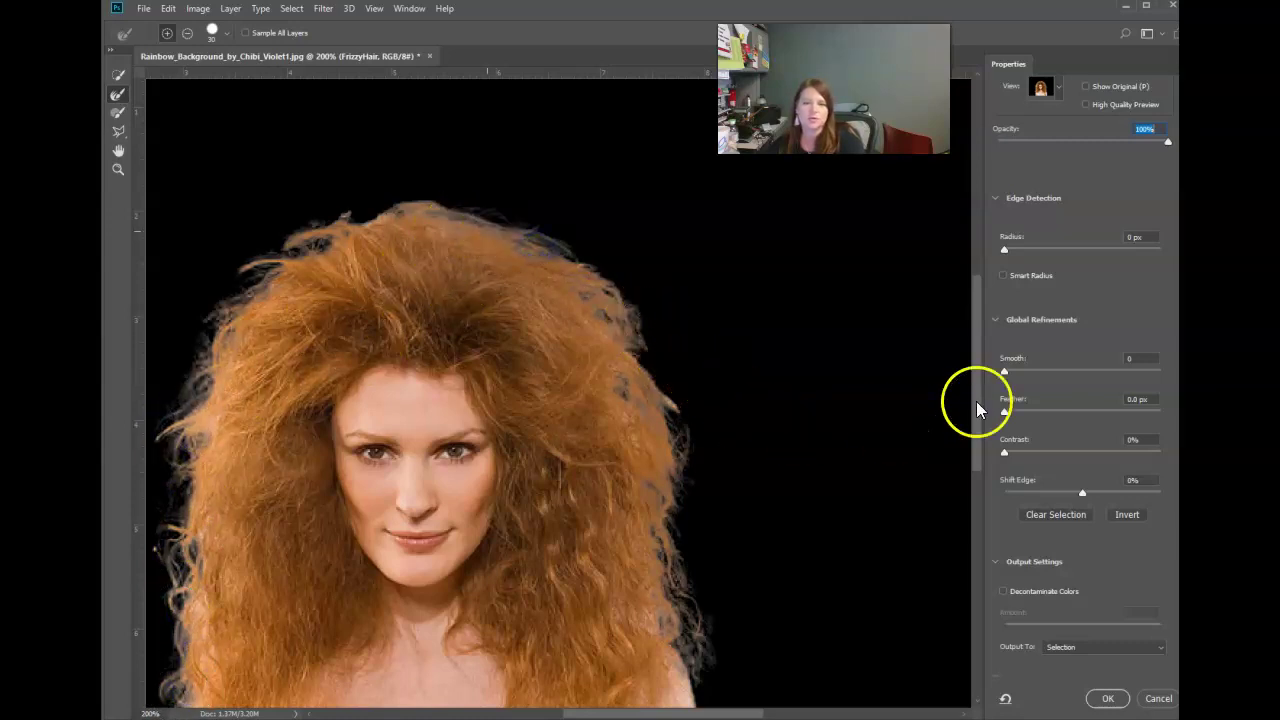
drag(987, 418, 981, 490)
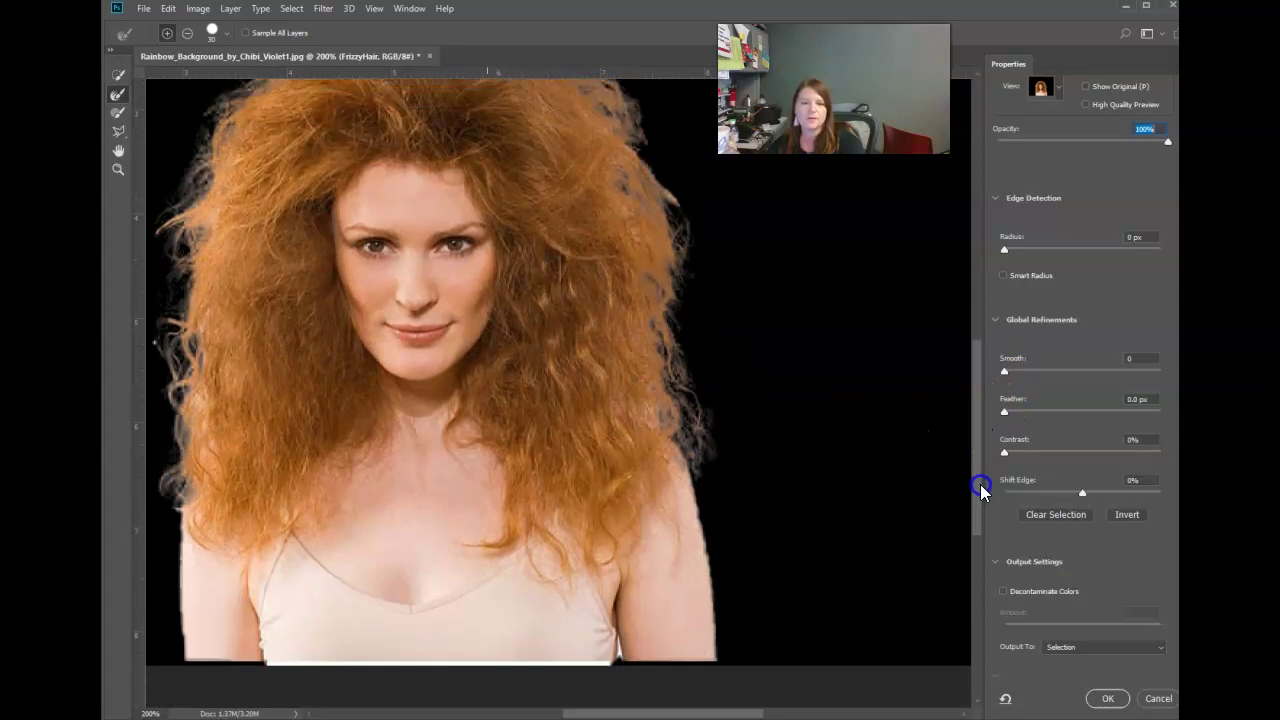
click(1017, 199)
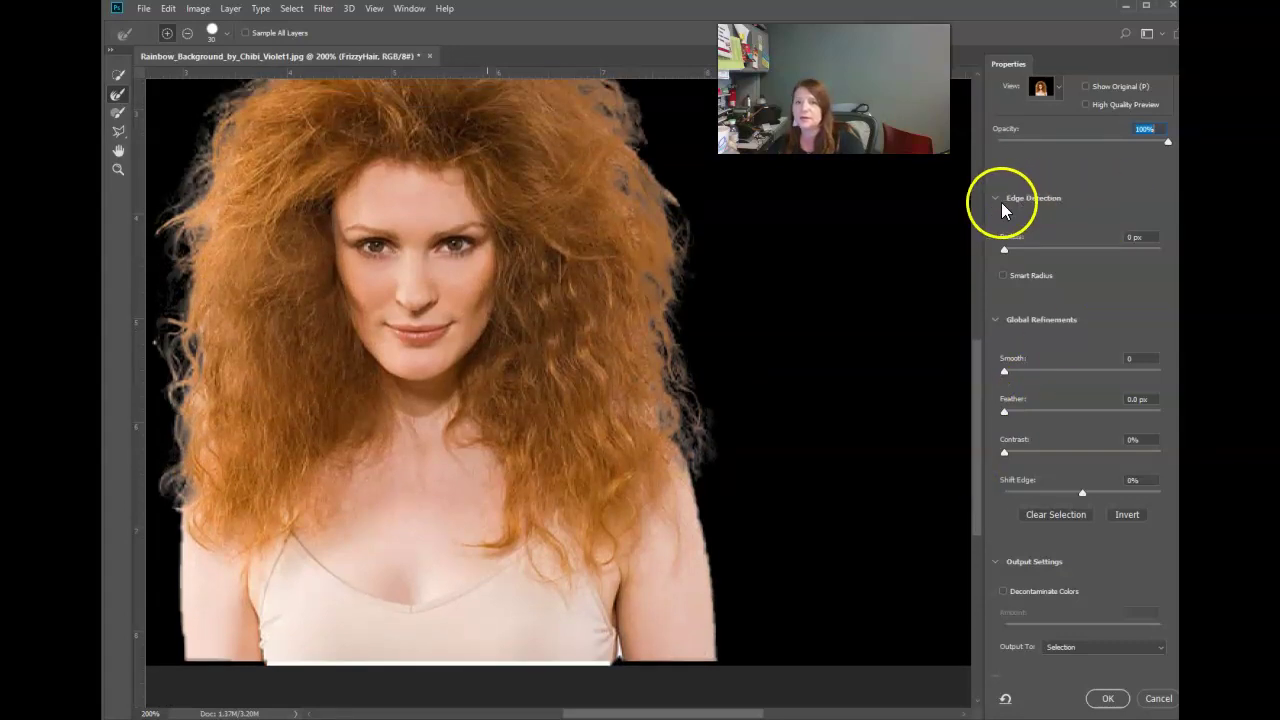
Step: Set edge detection radius to 5 px, add smoothing, and leave edge contrast at 0%
drag(1005, 249, 1024, 252)
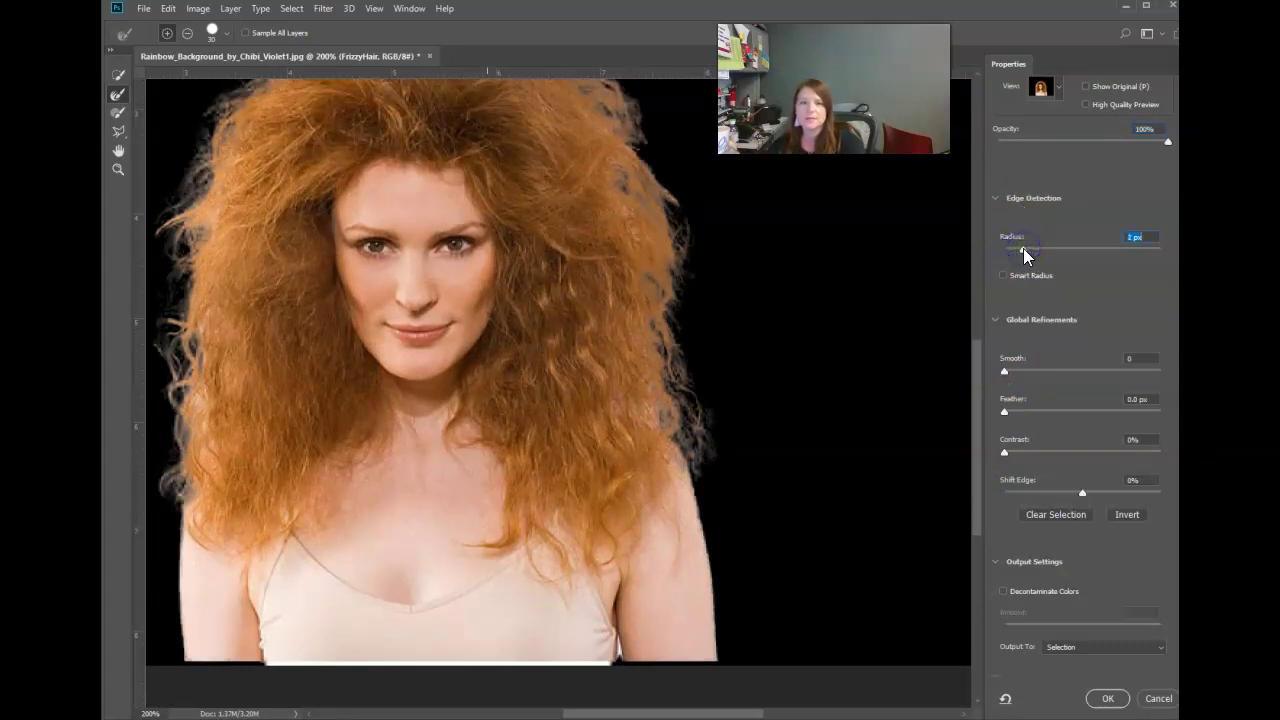
click(1045, 249)
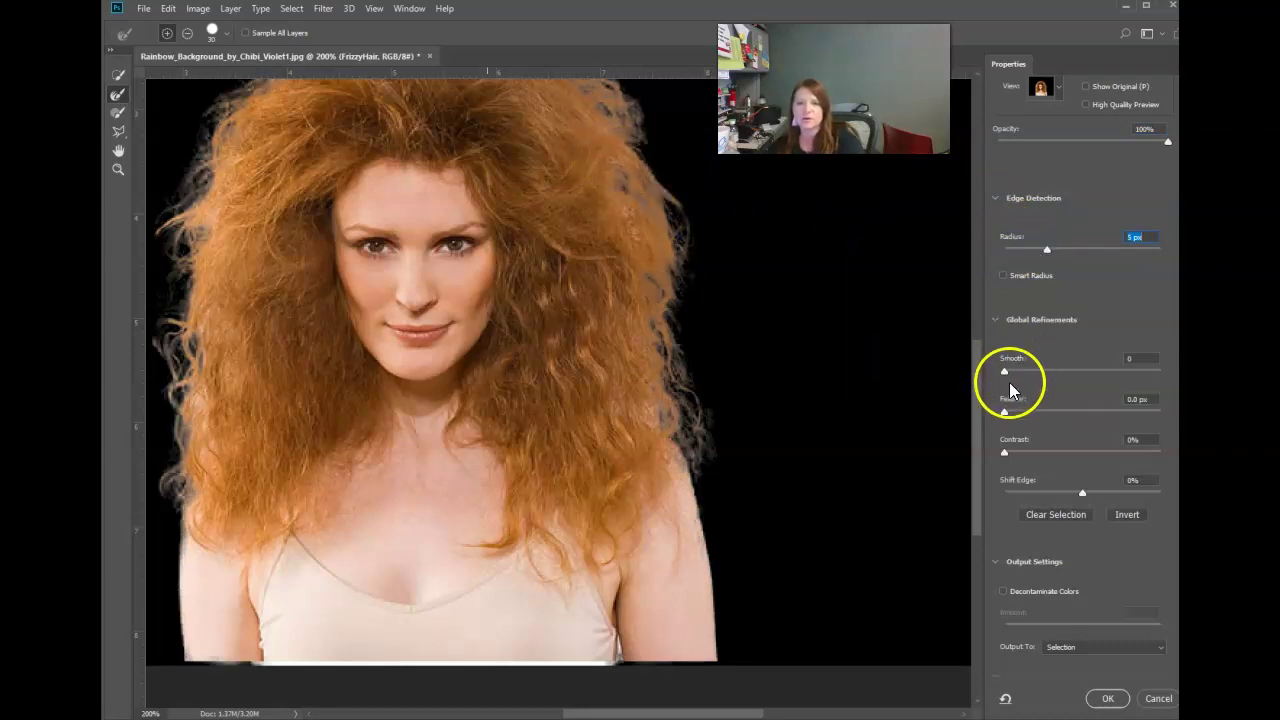
mouse_move(1005, 372)
mouse_down()
mouse_move(1065, 376)
mouse_move(996, 384)
mouse_up()
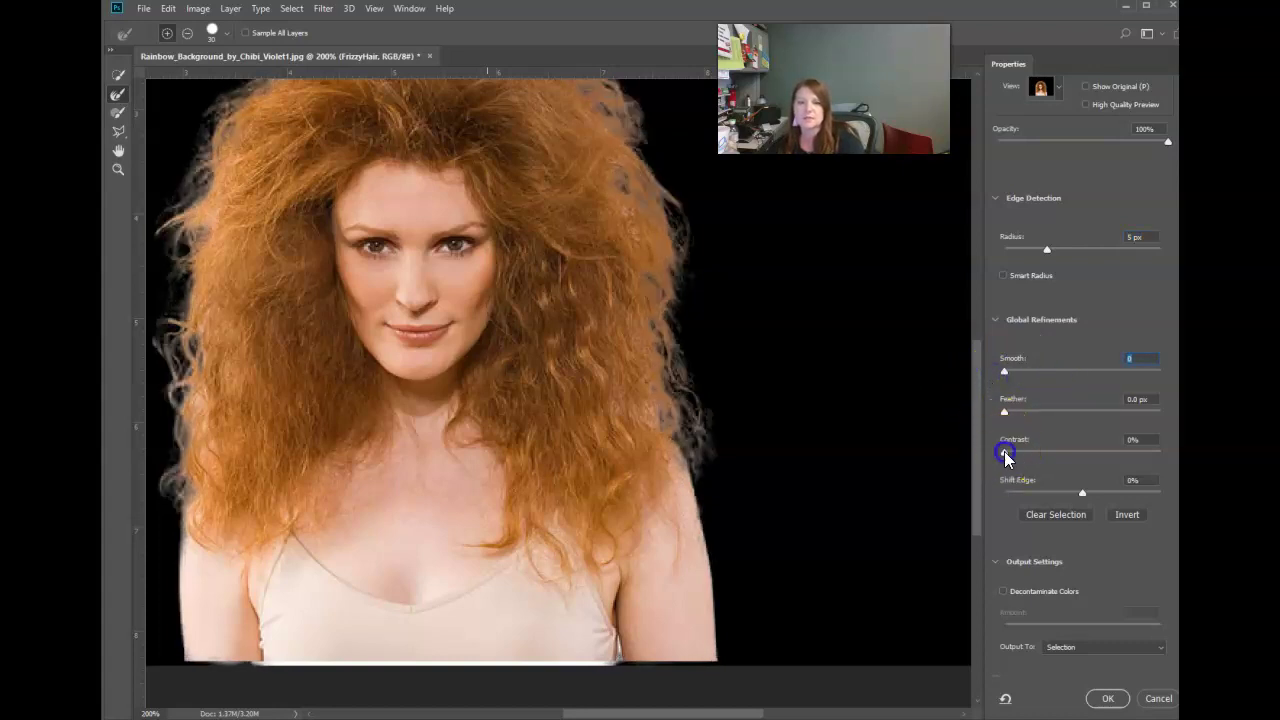
drag(1006, 456, 1040, 461)
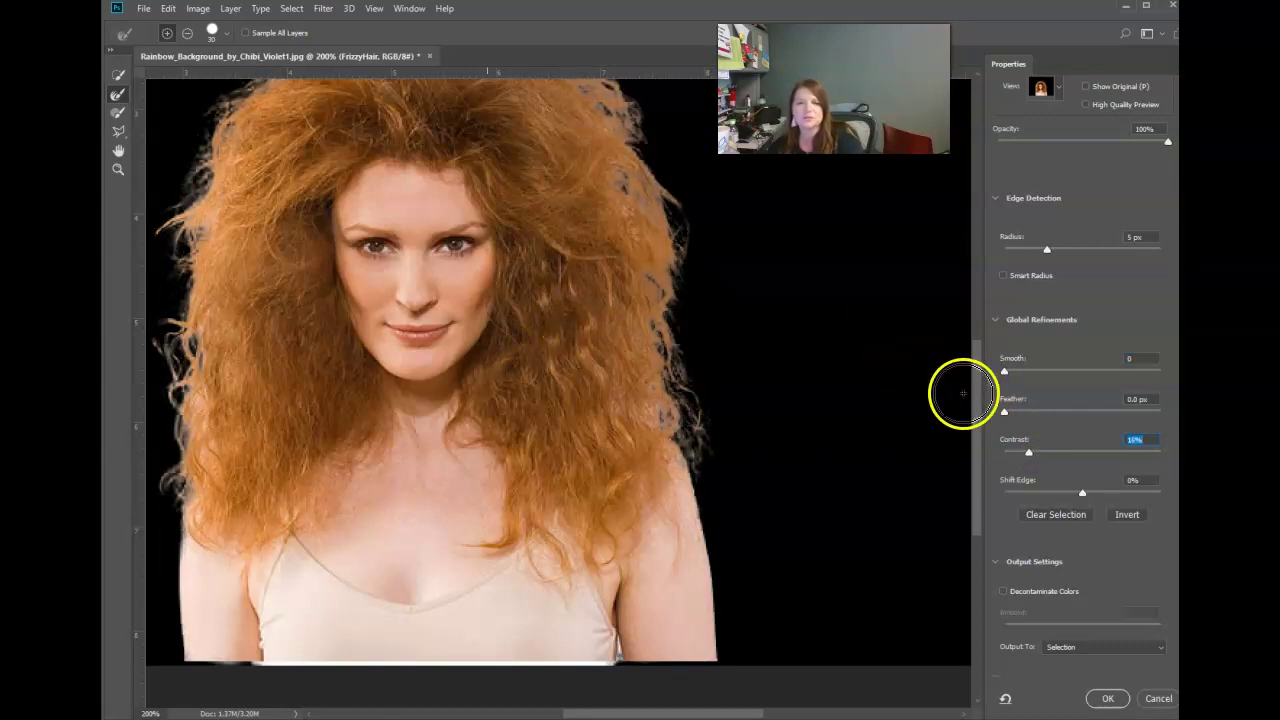
drag(980, 388, 980, 357)
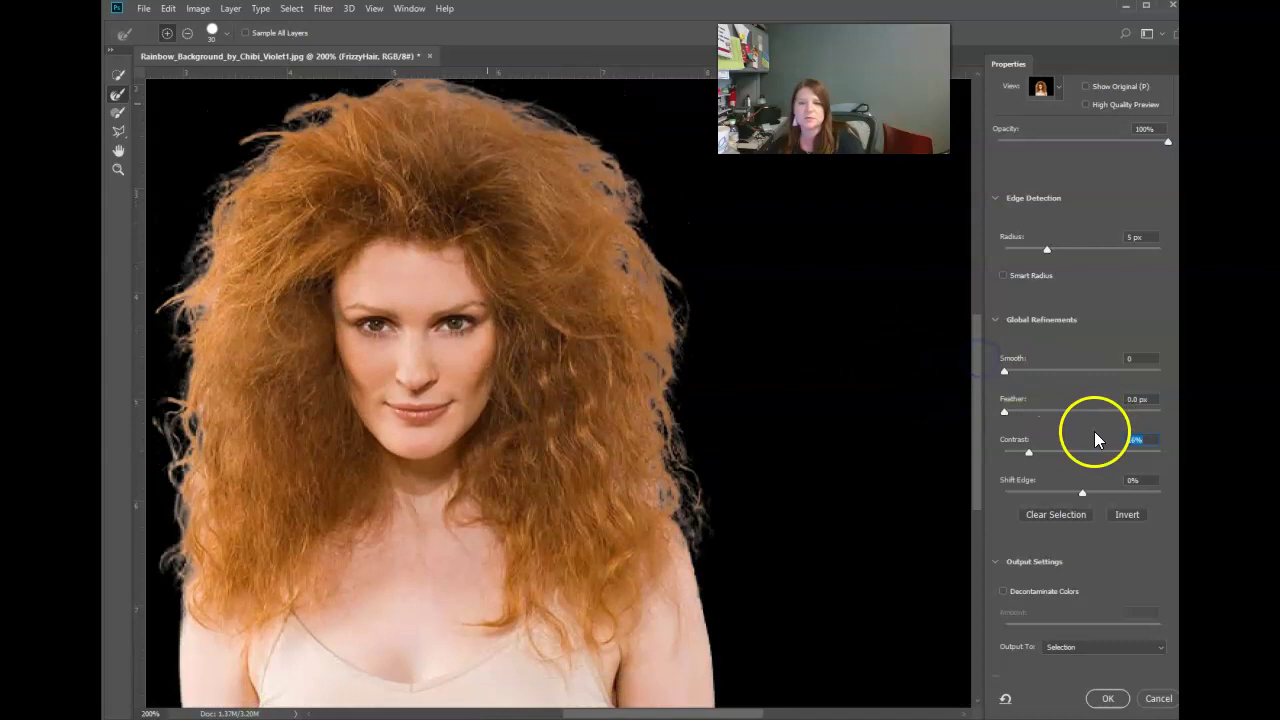
drag(1025, 460, 1020, 460)
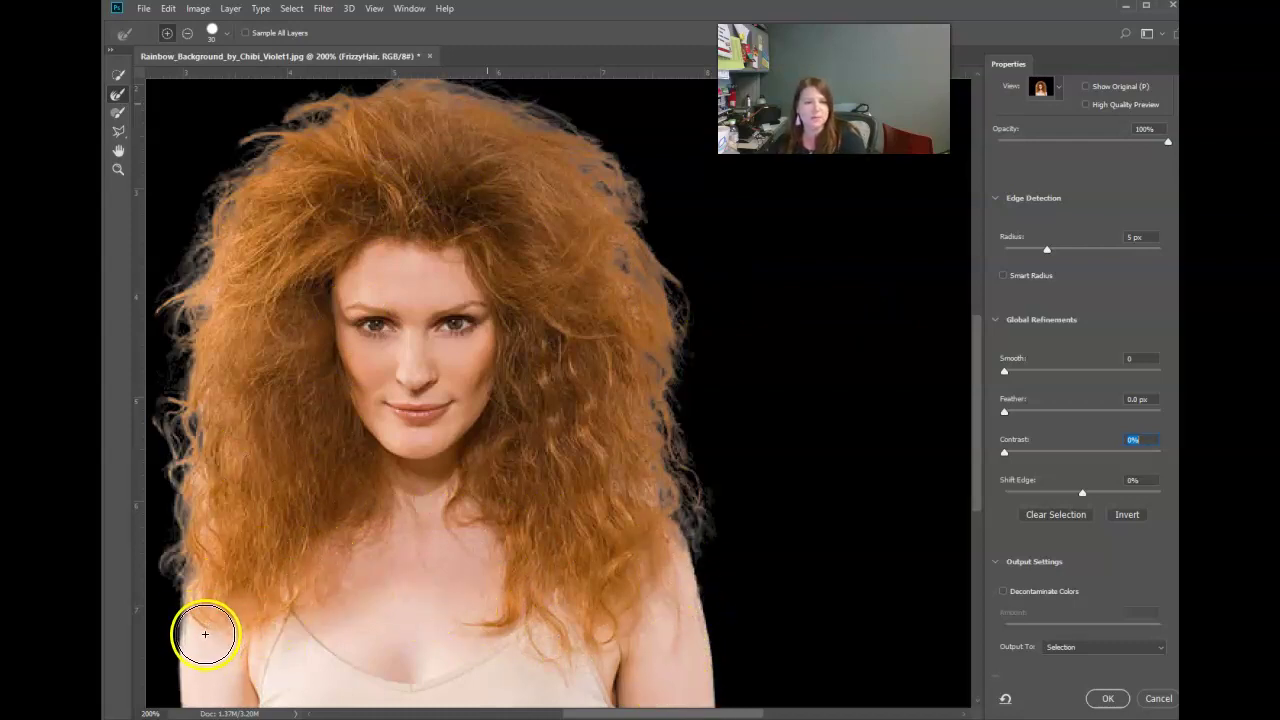
Step: Brush hair edges above both shoulders with a larger brush and set Output To: Layer Mask
click(117, 115)
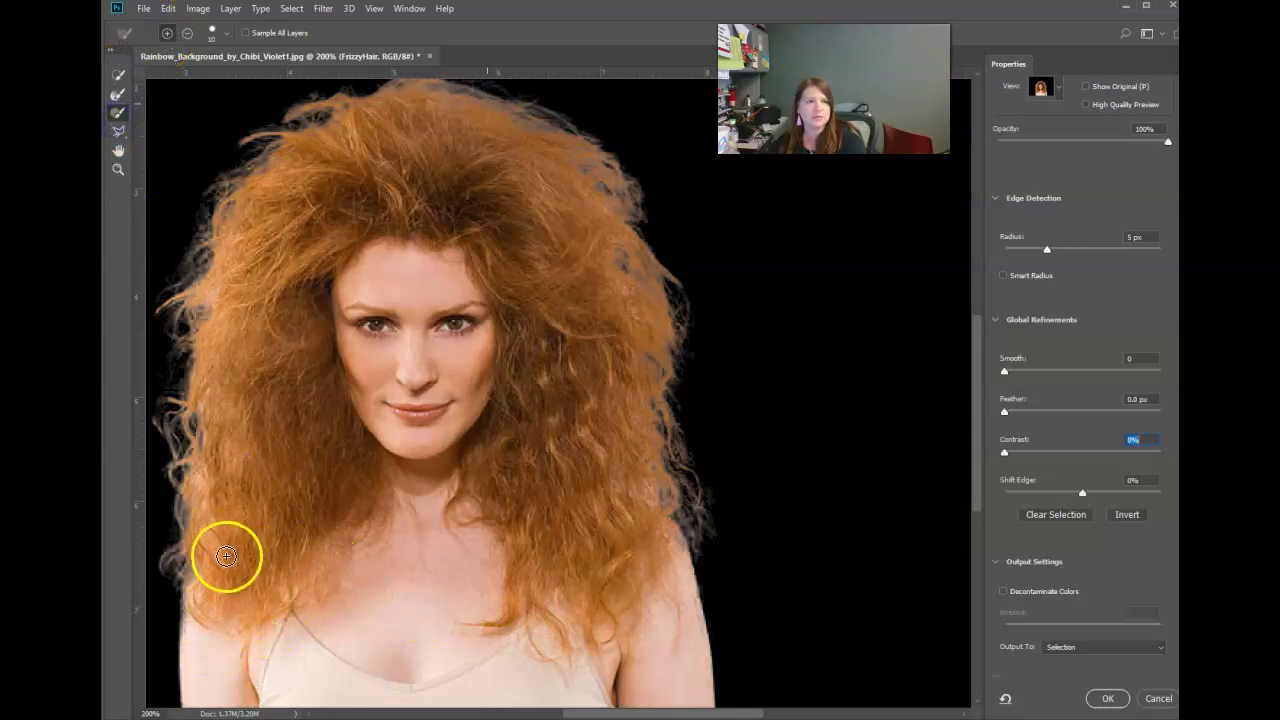
key(bracketright)
key(bracketright)
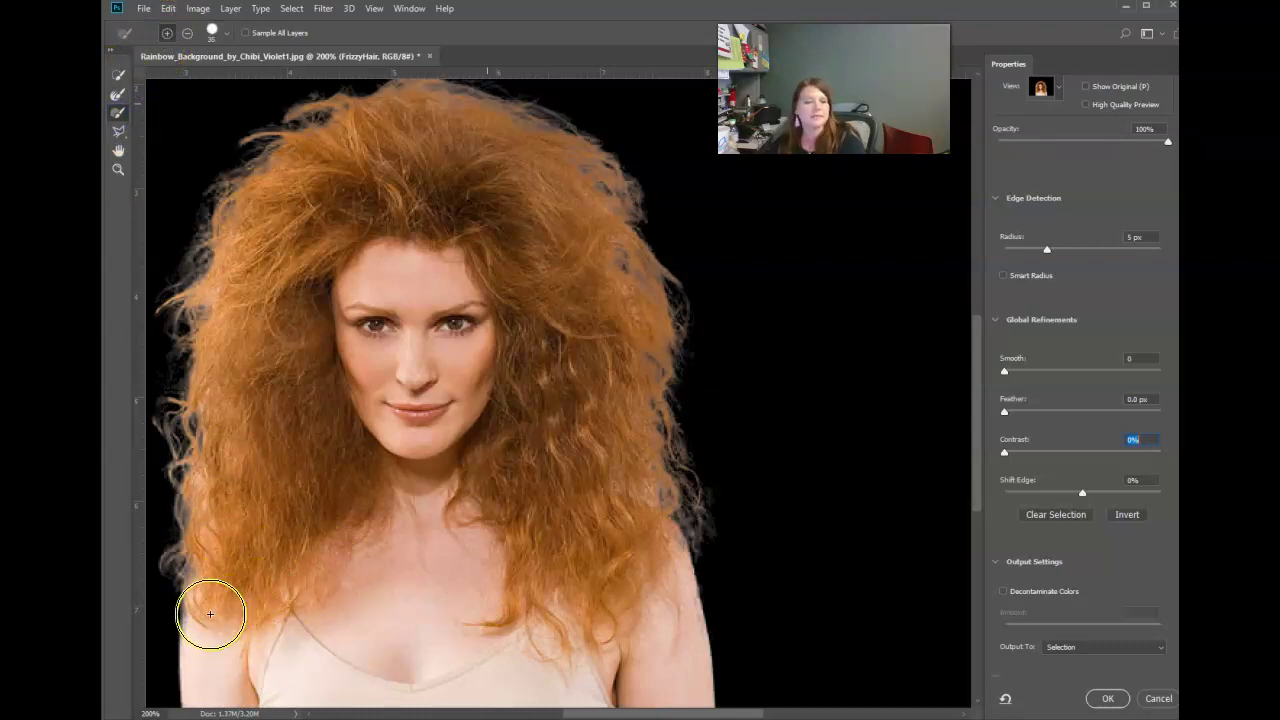
drag(208, 603, 232, 526)
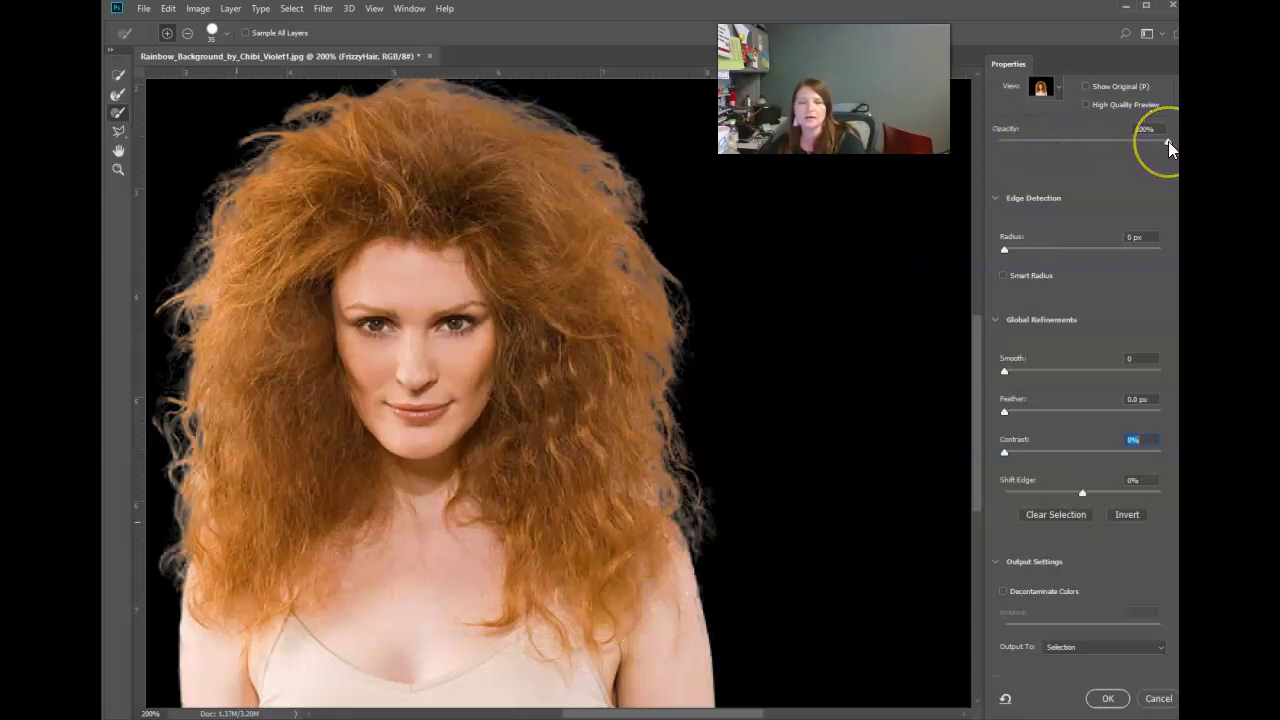
mouse_move(677, 557)
mouse_down()
mouse_move(665, 578)
mouse_move(678, 627)
mouse_up()
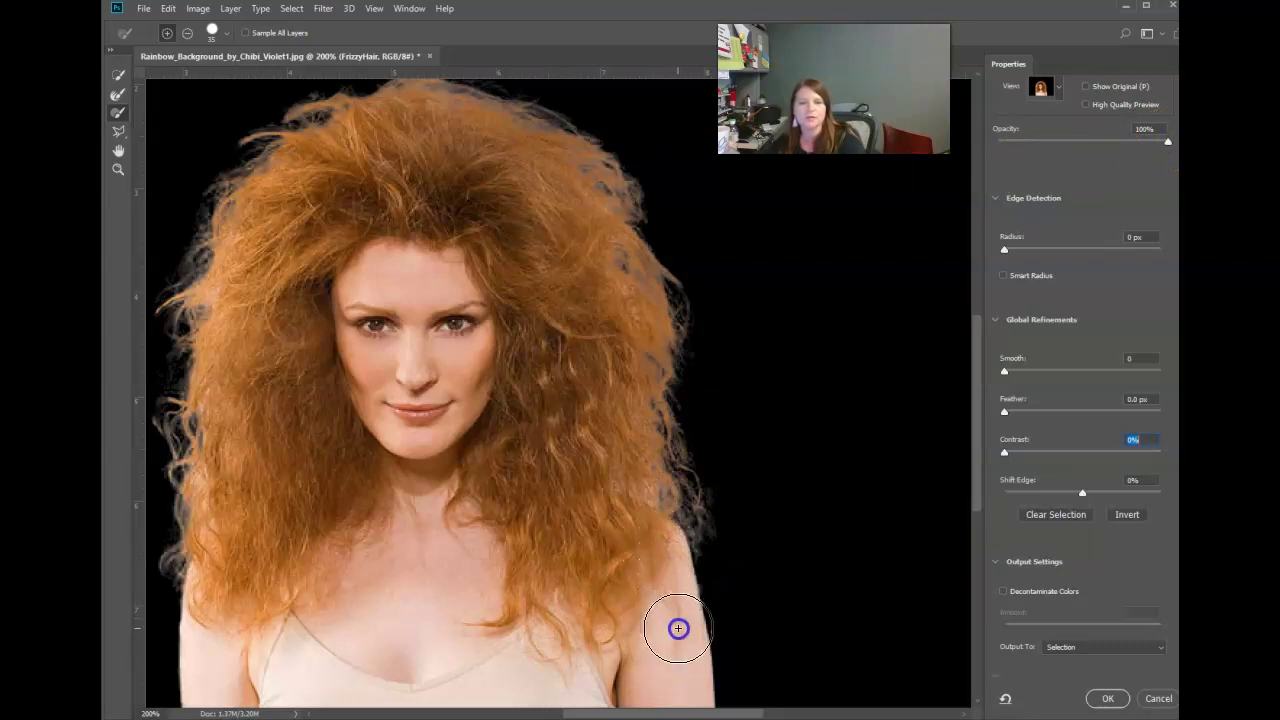
click(1090, 648)
click(1062, 660)
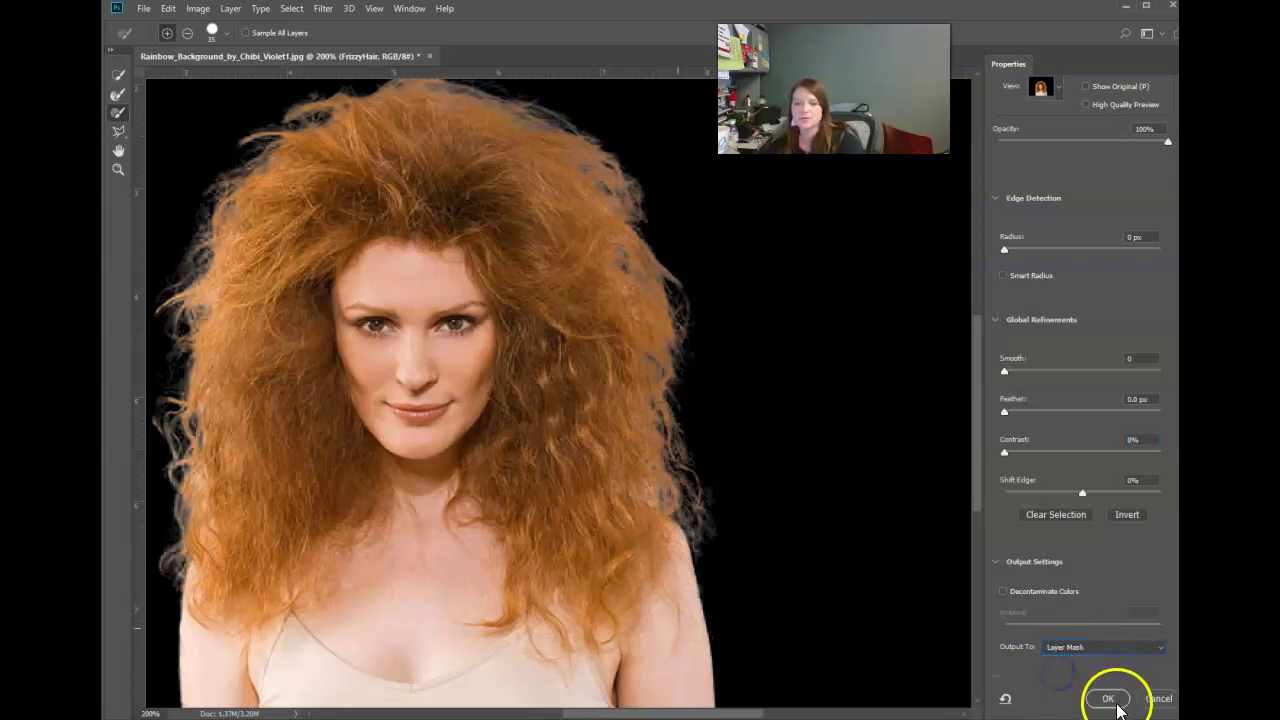
Step: Apply the hair mask, inspect it alone as a white silhouette, then fit the composite on screen
click(1112, 700)
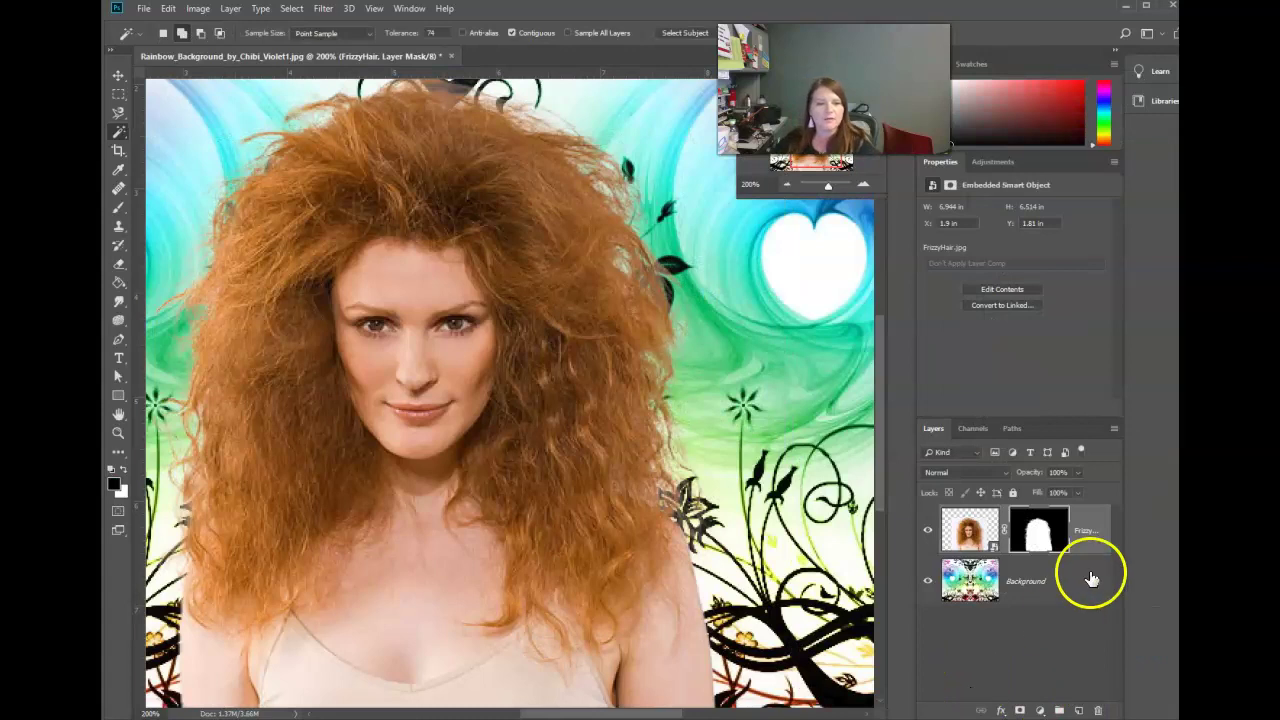
click(1037, 539)
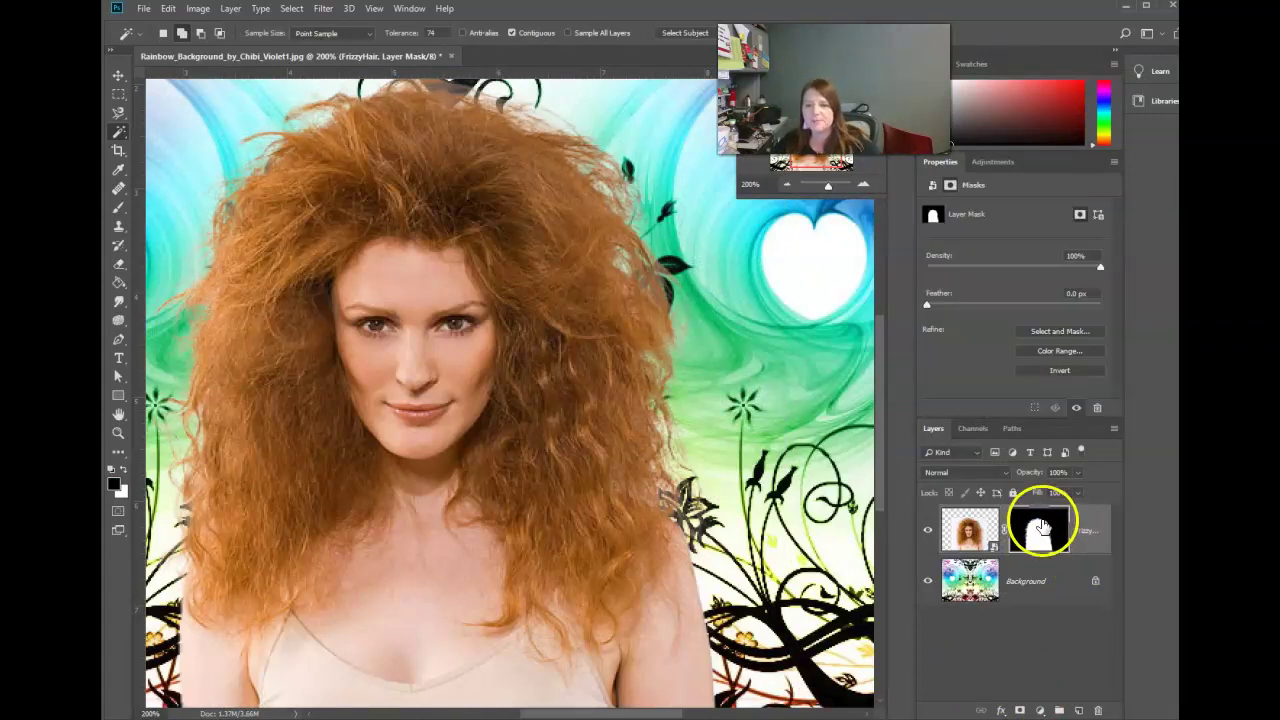
alt+click(1043, 538)
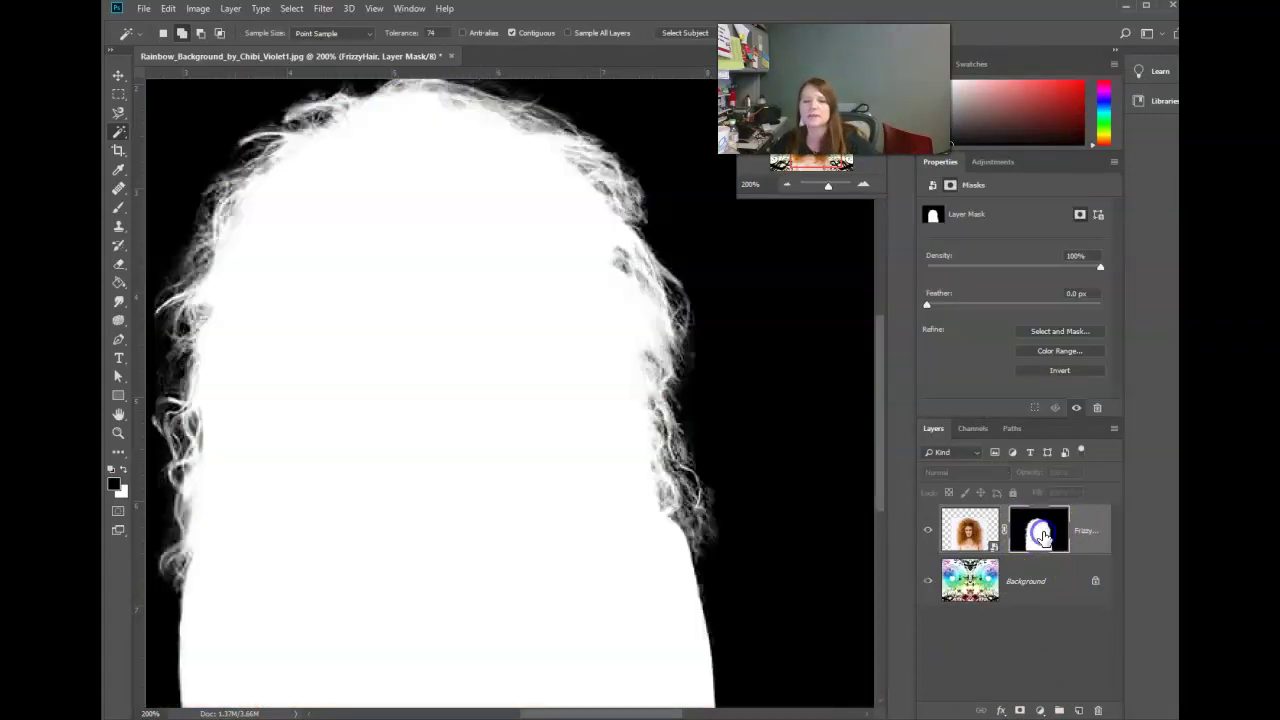
click(607, 649)
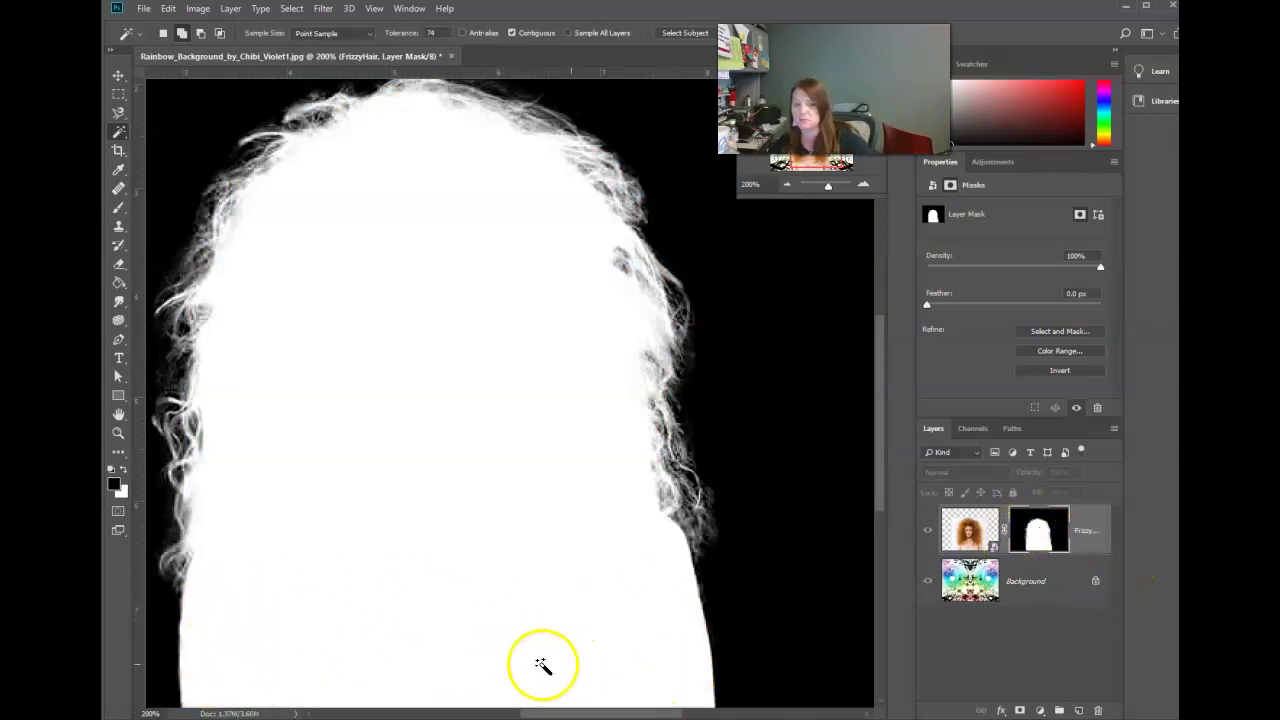
alt+click(1043, 535)
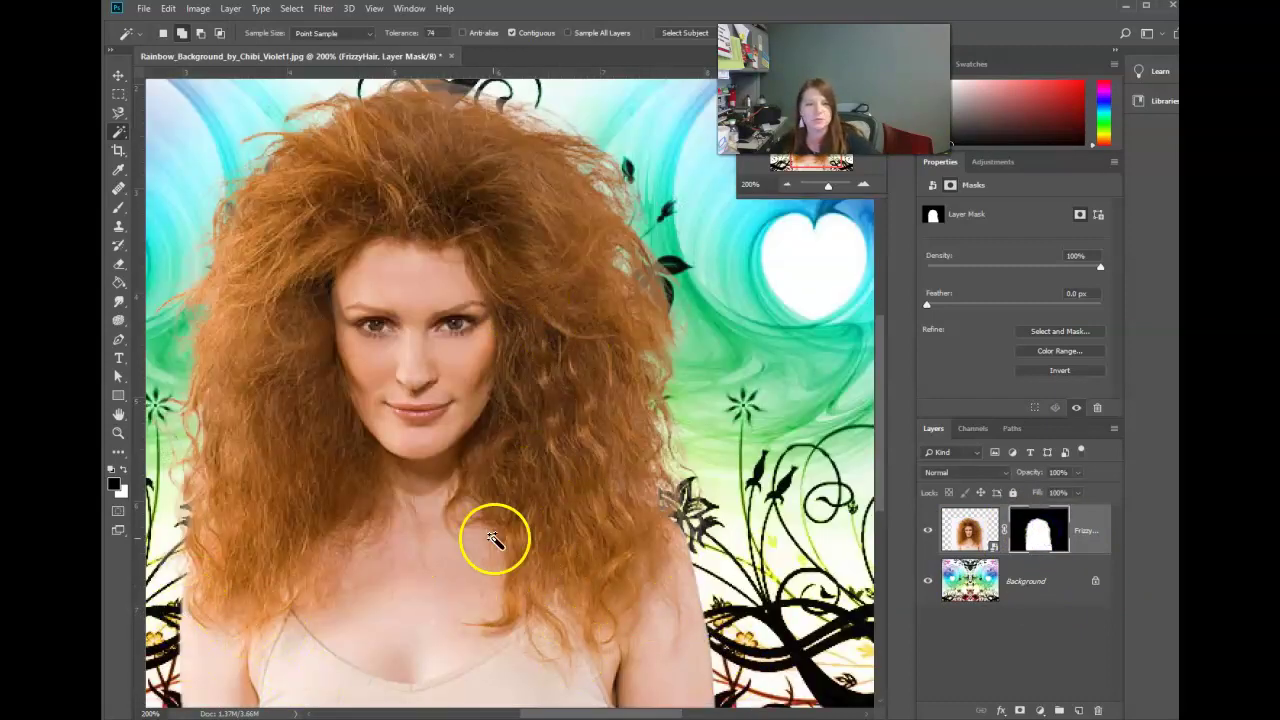
scroll(520, 550, up, 2)
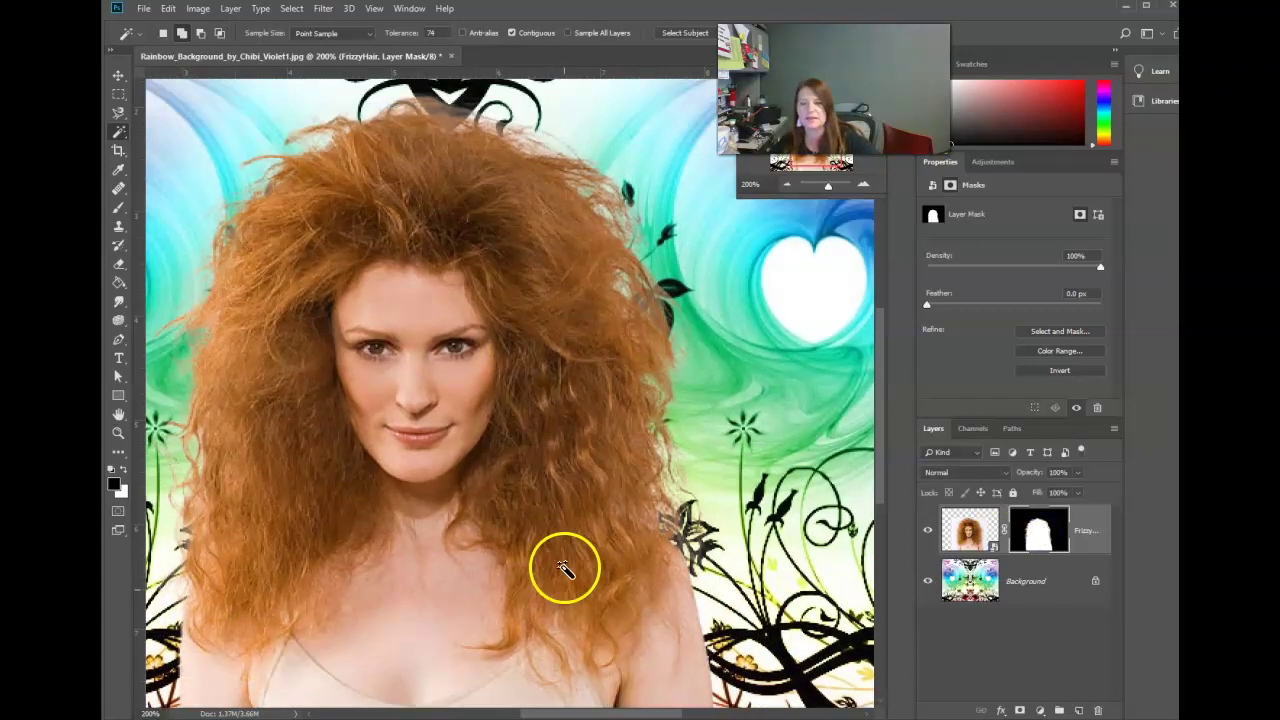
key(ctrl+minus)
key(ctrl+minus)
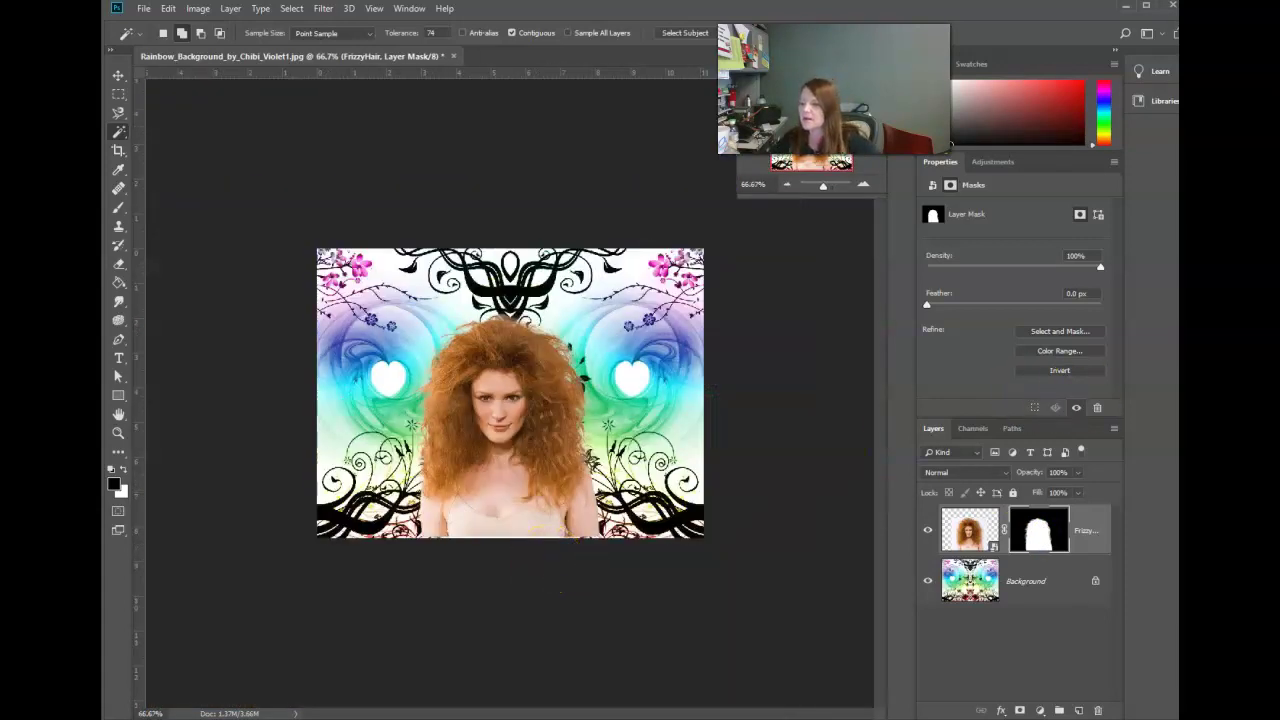
Step: Place horse.jpg as an embedded layer and commit it
click(144, 8)
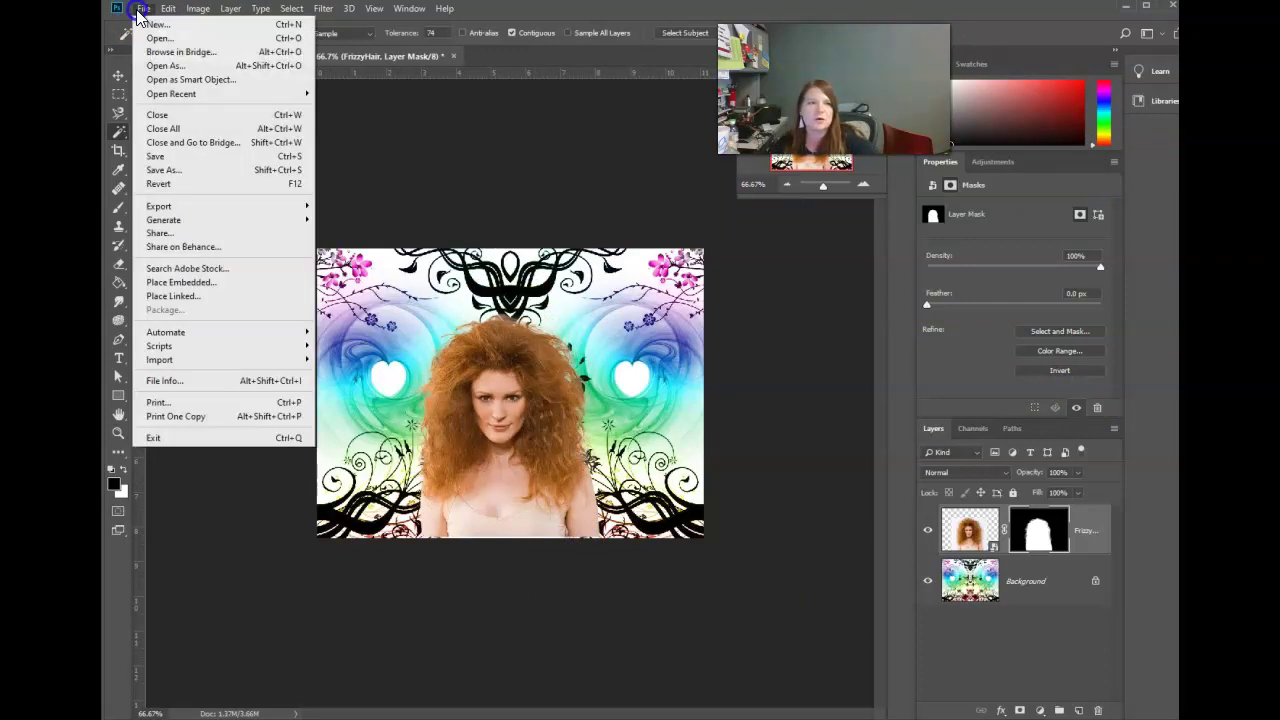
click(192, 282)
click(481, 116)
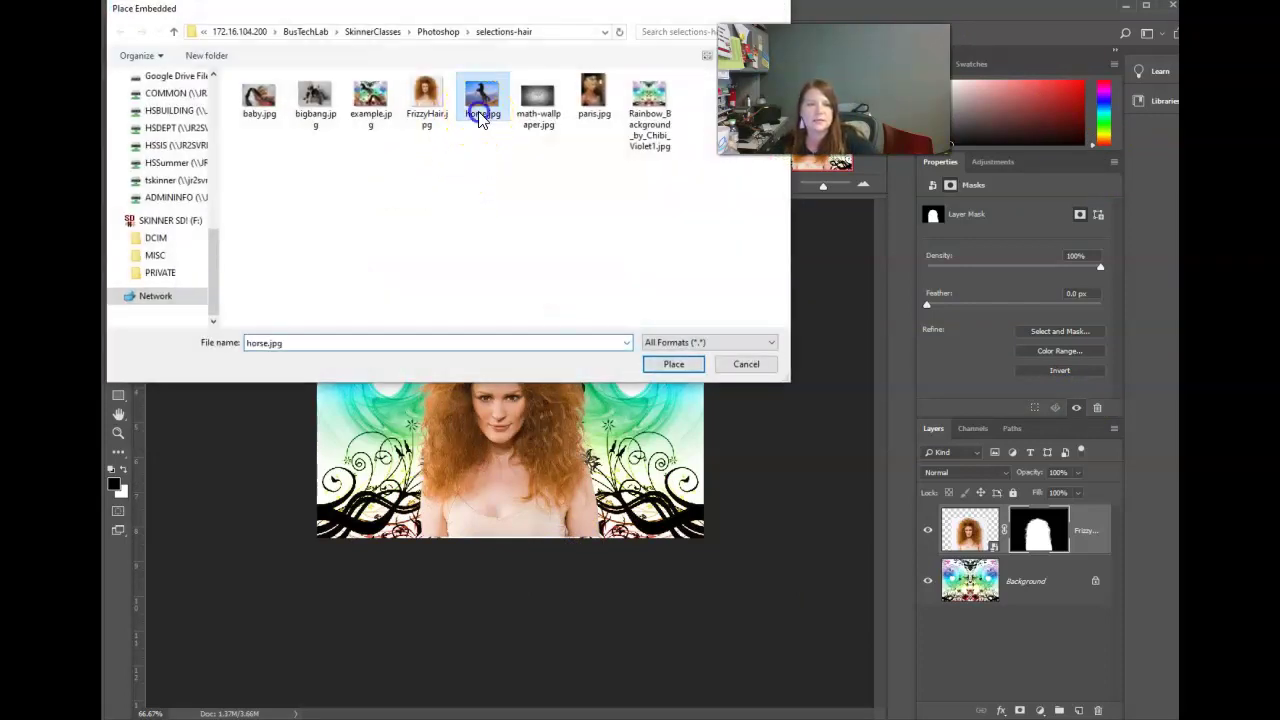
double_click(481, 116)
click(610, 35)
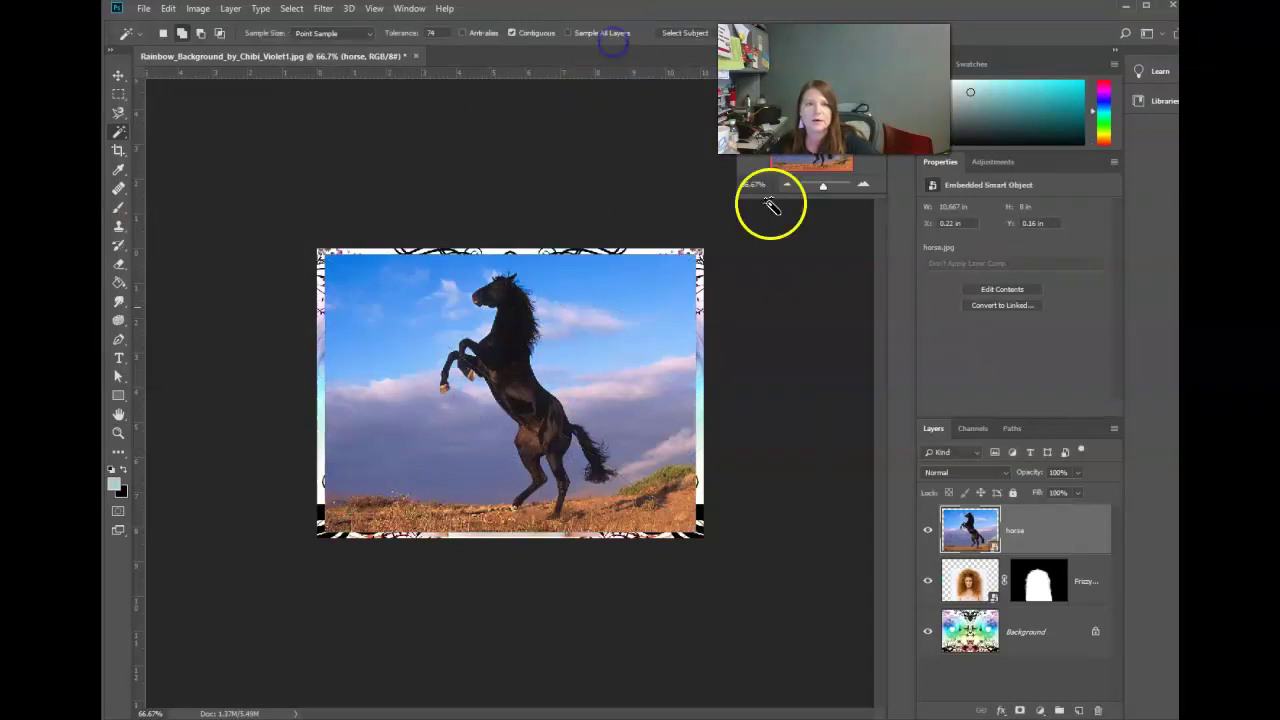
Step: Hide the FrizzyHair and Background layers and select the rearing horse with Select Subject
click(927, 581)
click(927, 631)
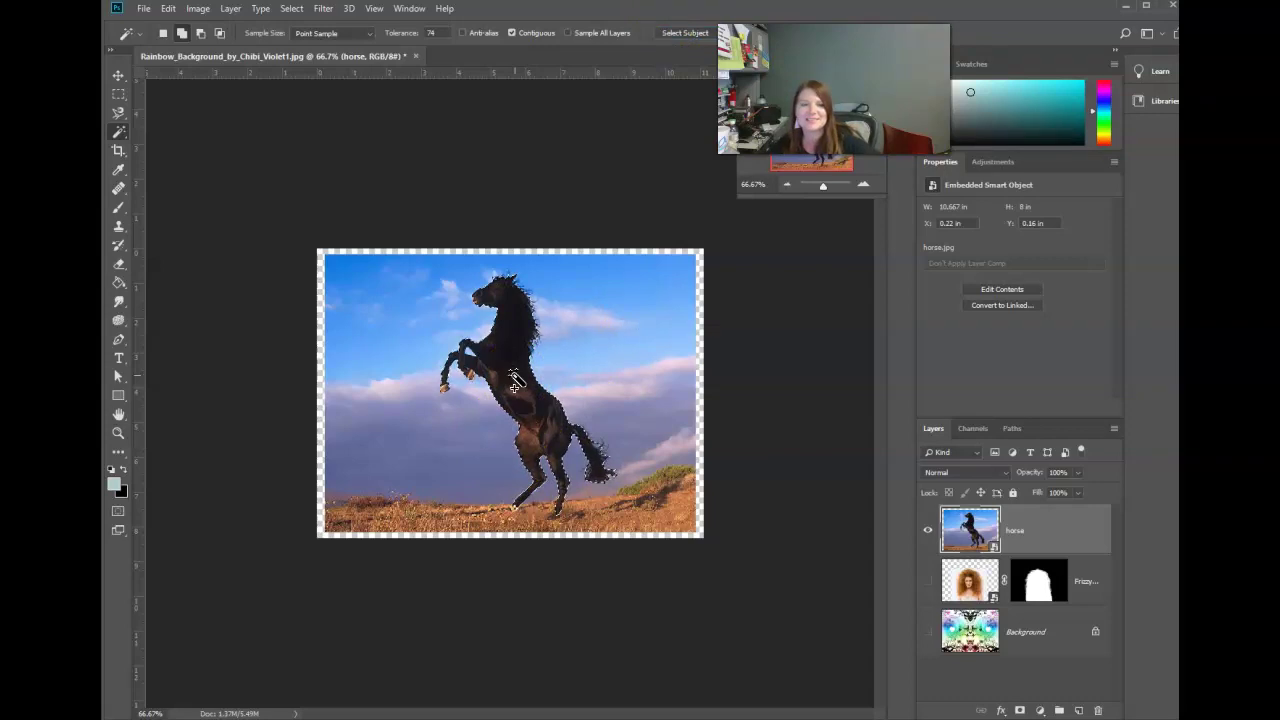
click(541, 400)
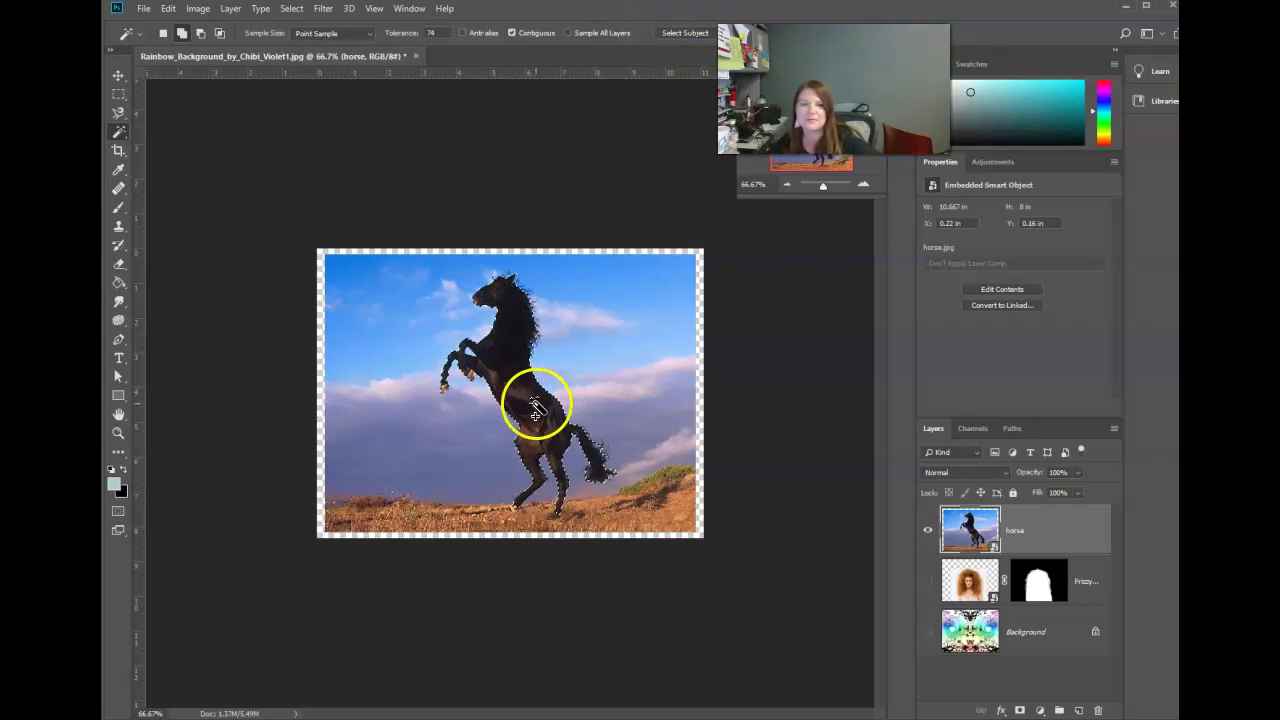
click(685, 33)
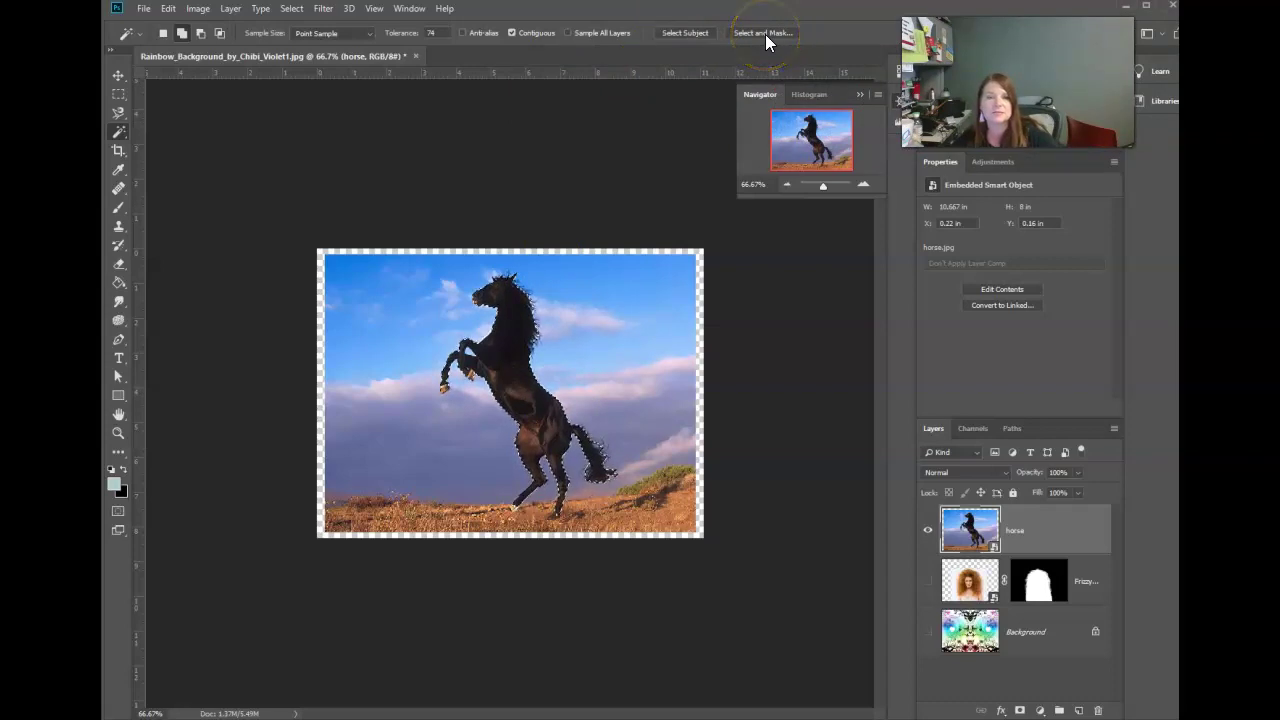
Step: In Select and Mask, preview the horse On Black and zoom to 200%
click(762, 34)
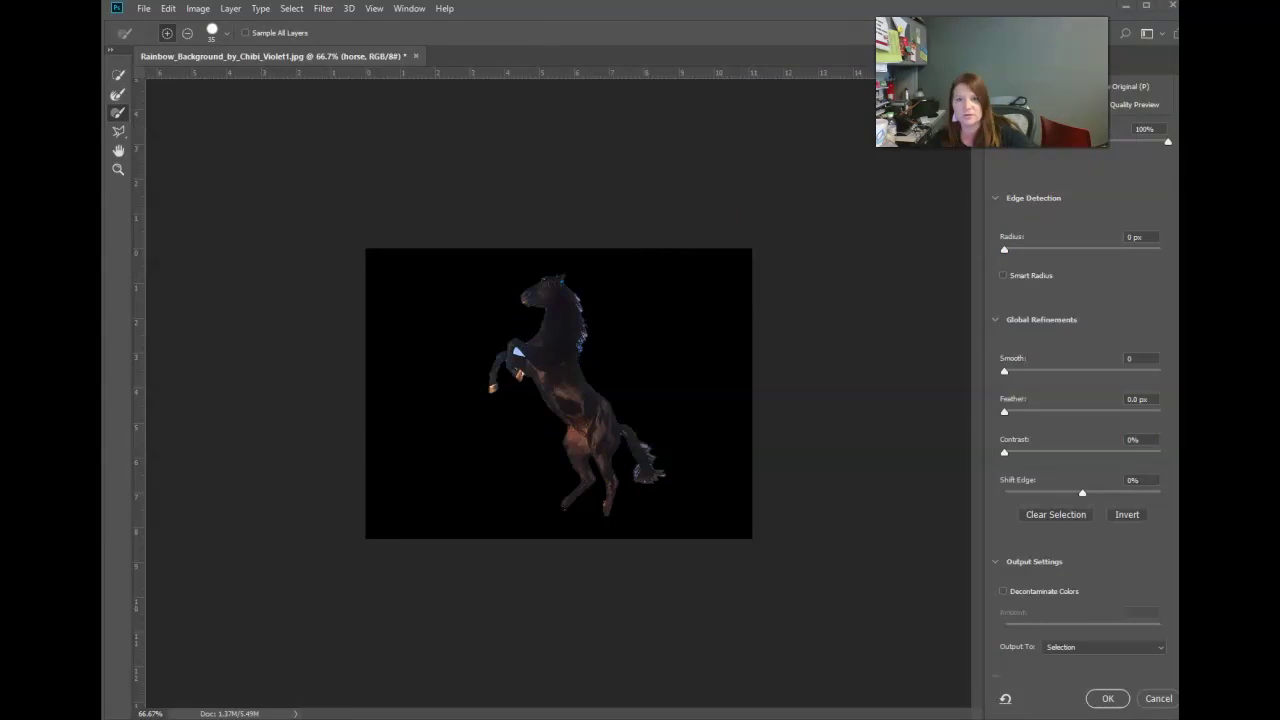
click(1058, 92)
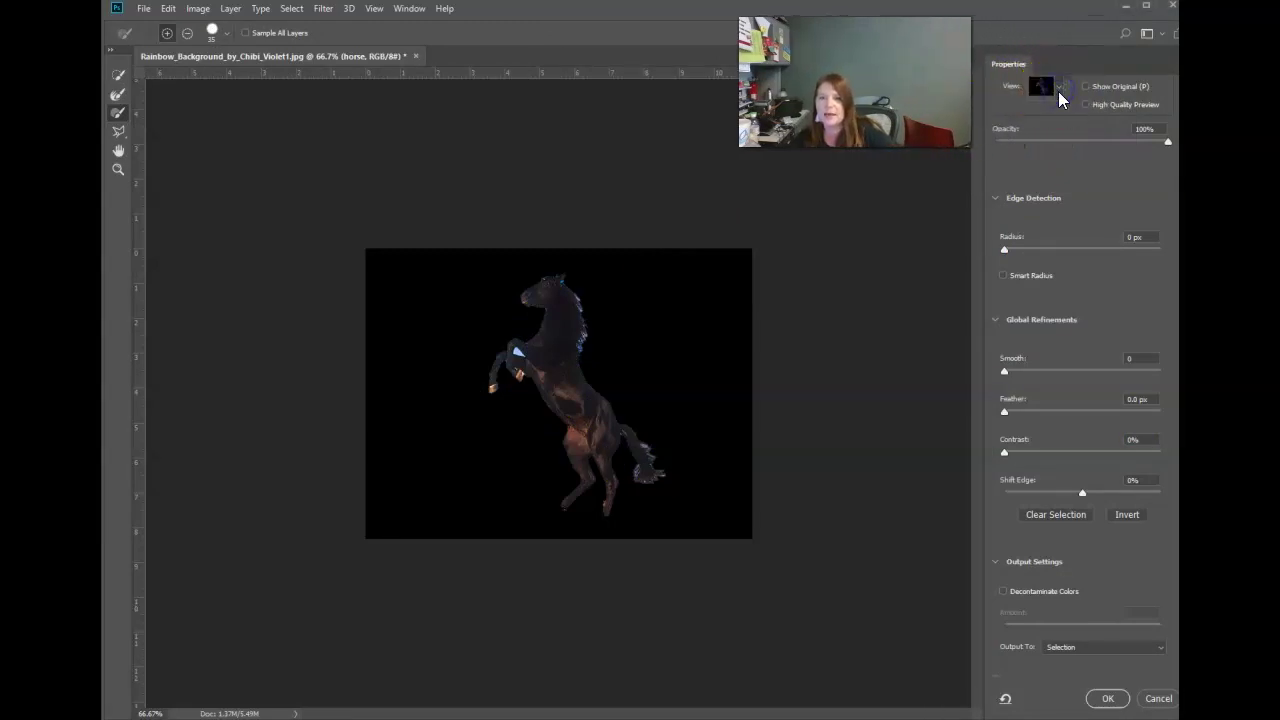
click(1058, 95)
click(1125, 122)
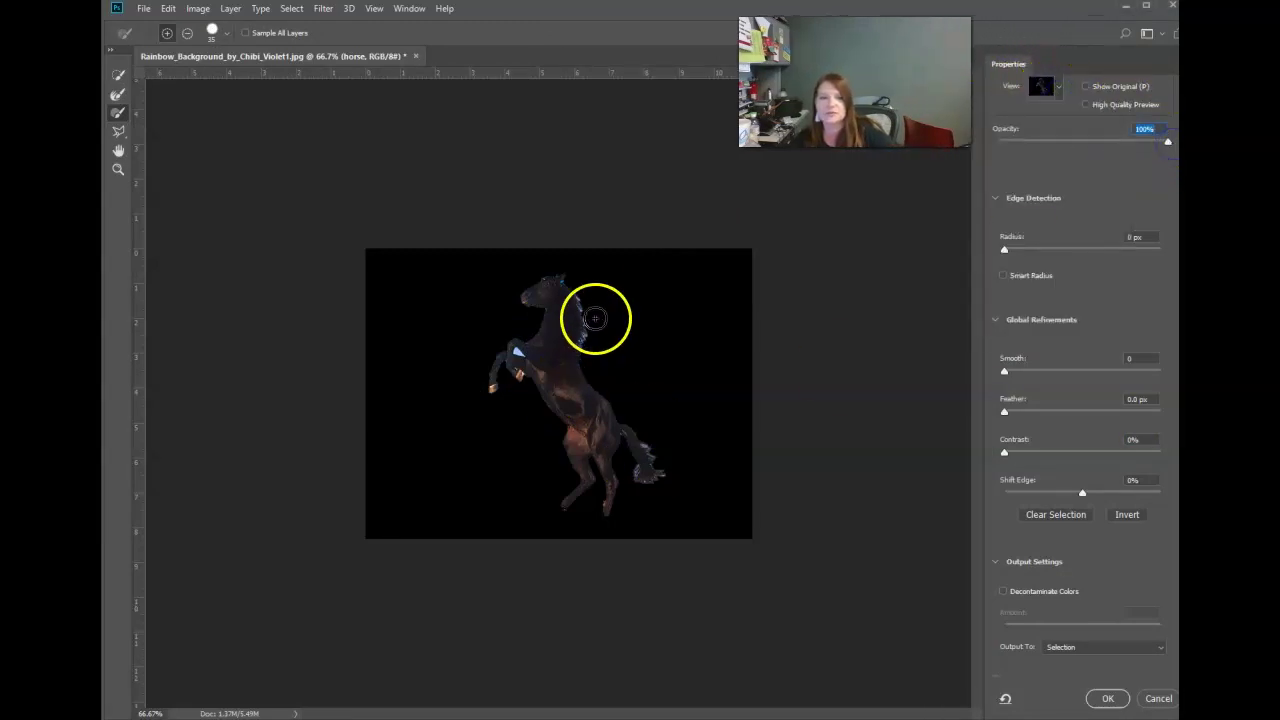
click(118, 170)
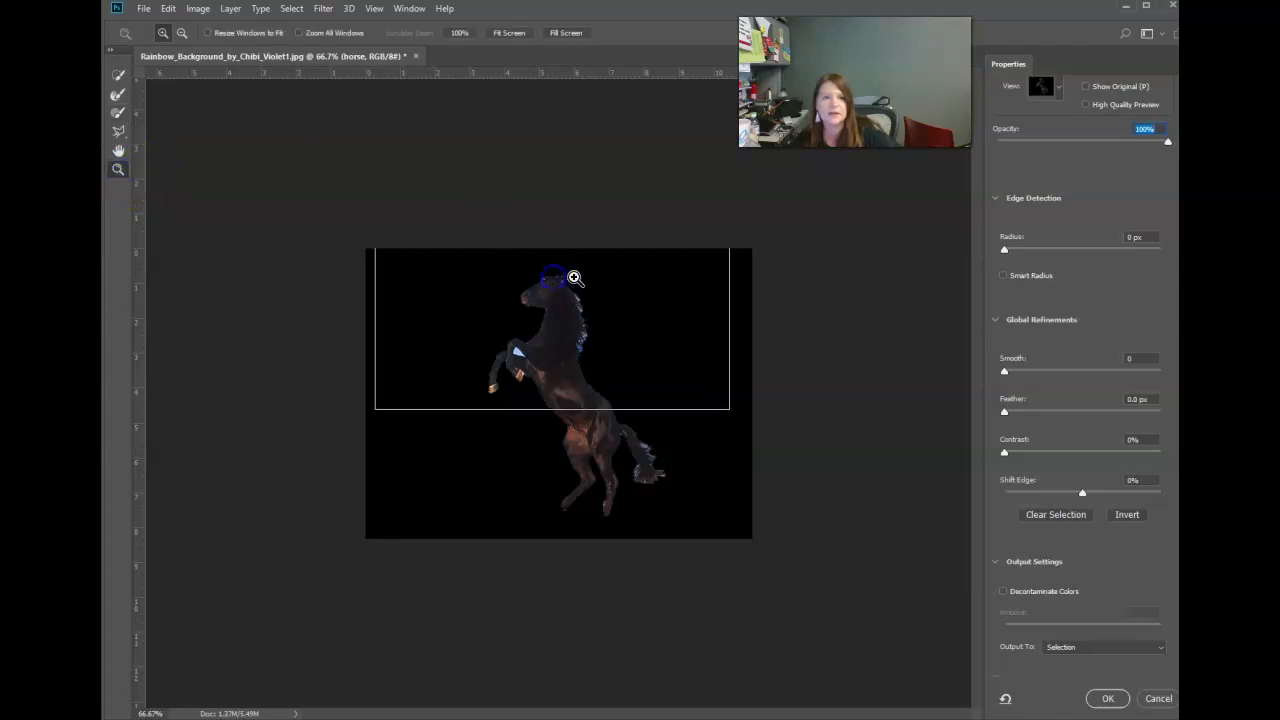
click(578, 277)
click(584, 264)
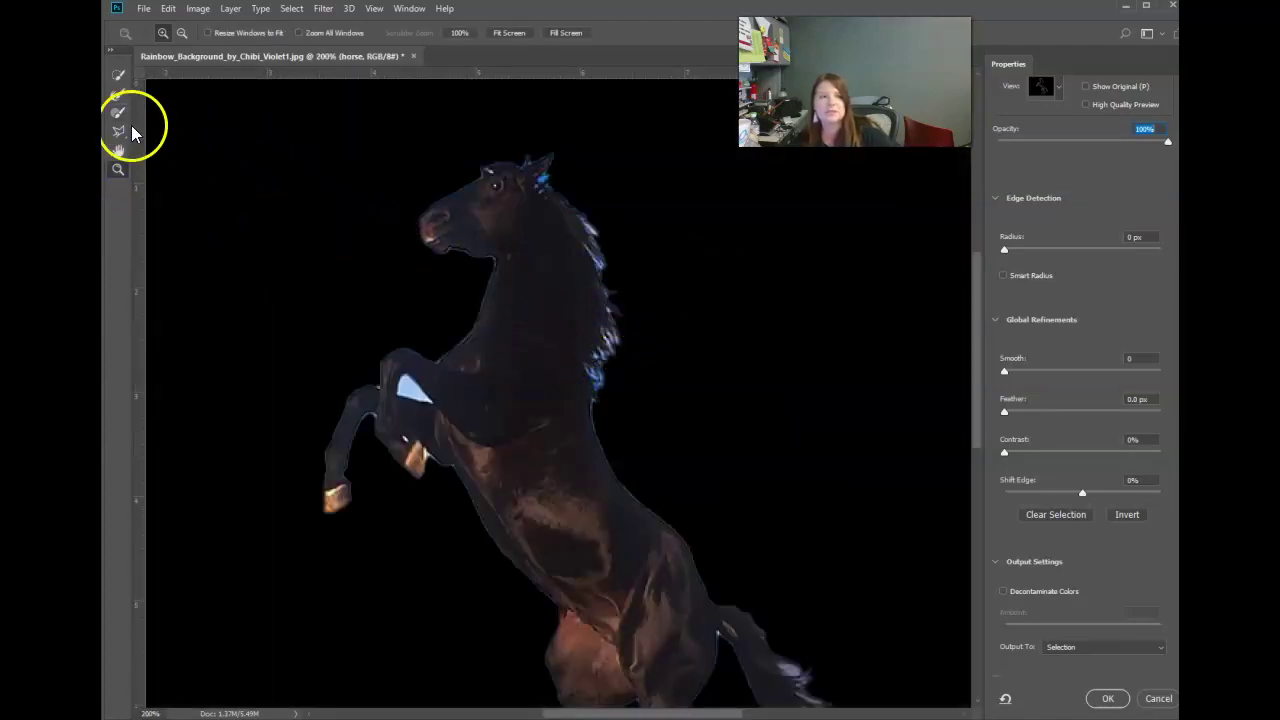
Step: Subtract the stray area by the raised foreleg and refine the tail edge
click(120, 75)
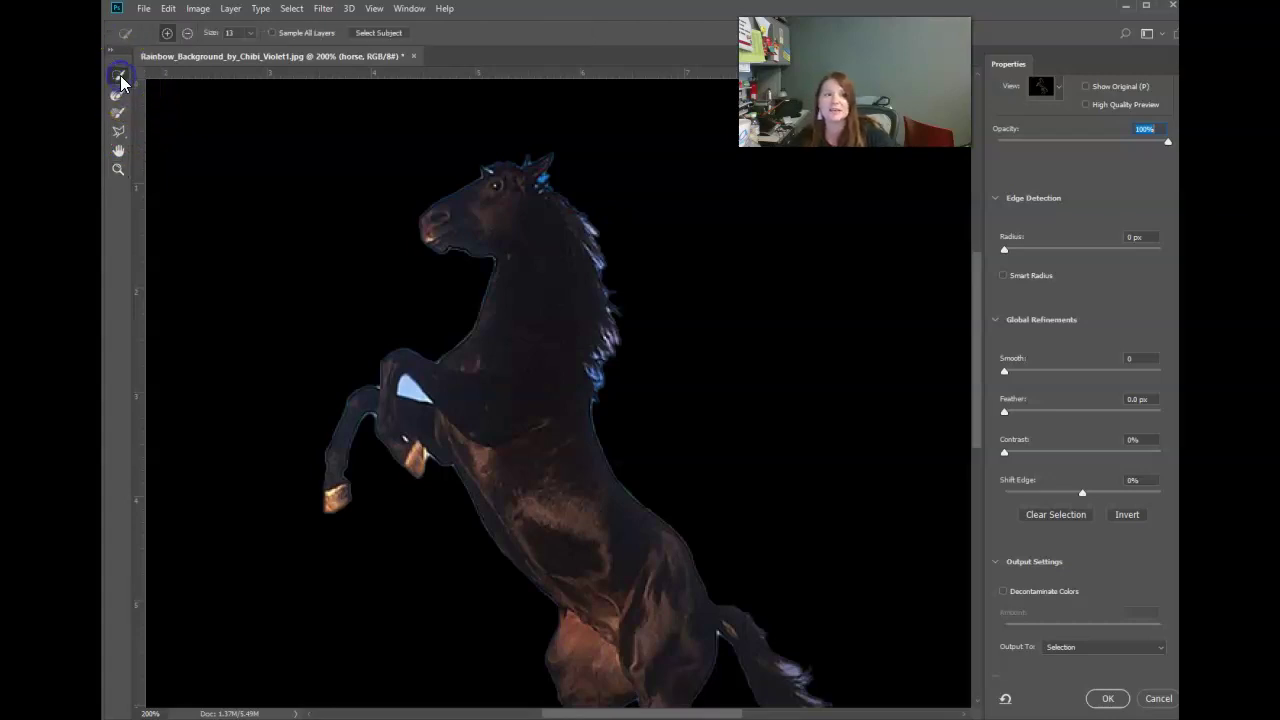
click(187, 33)
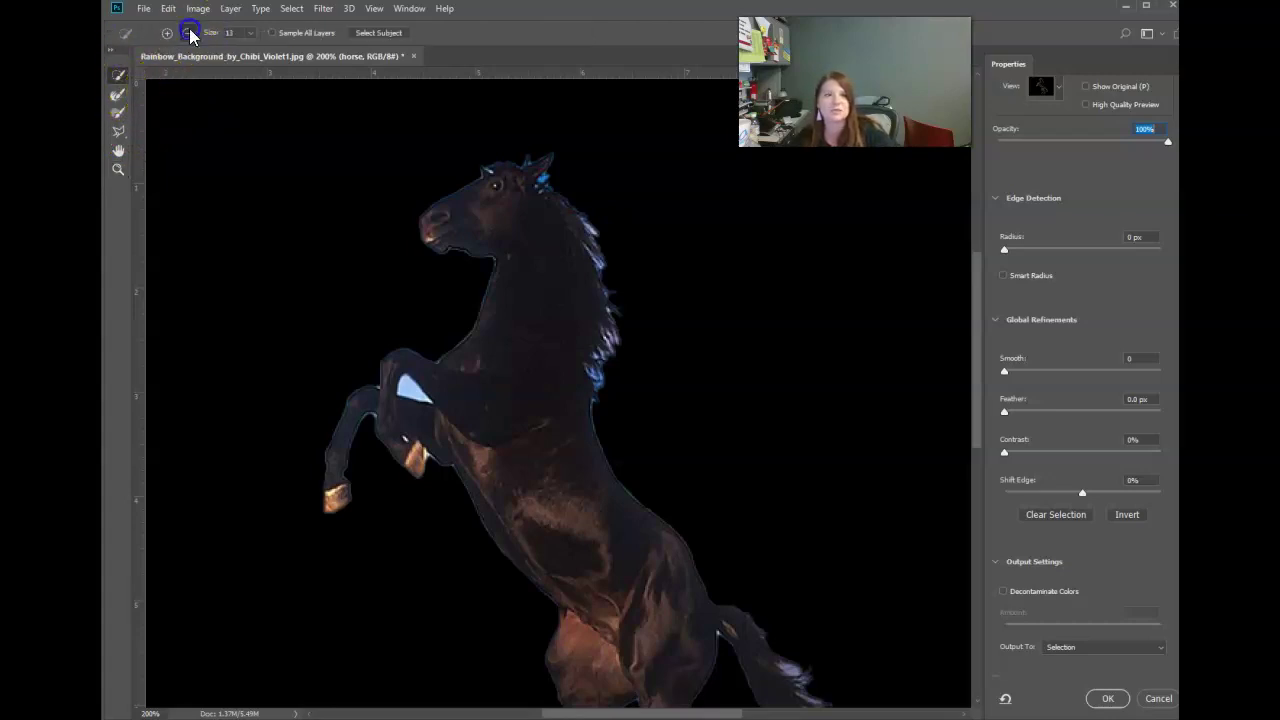
drag(422, 390, 408, 391)
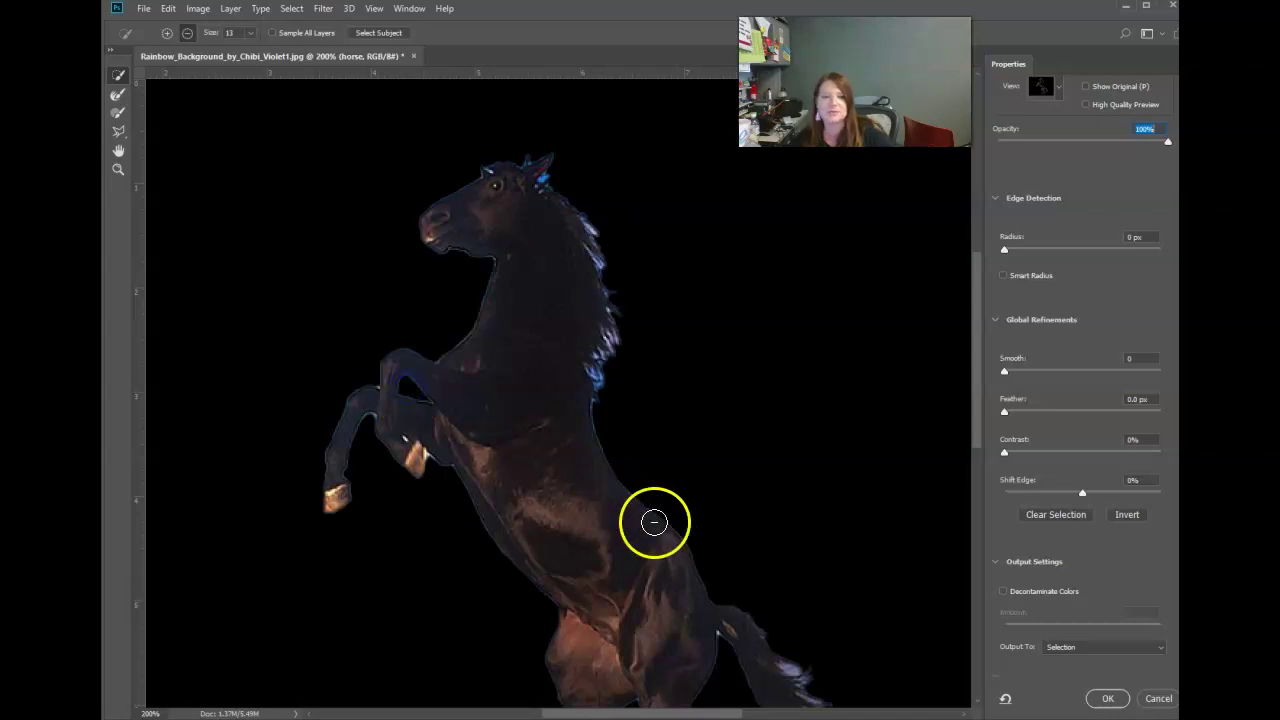
drag(974, 372, 980, 480)
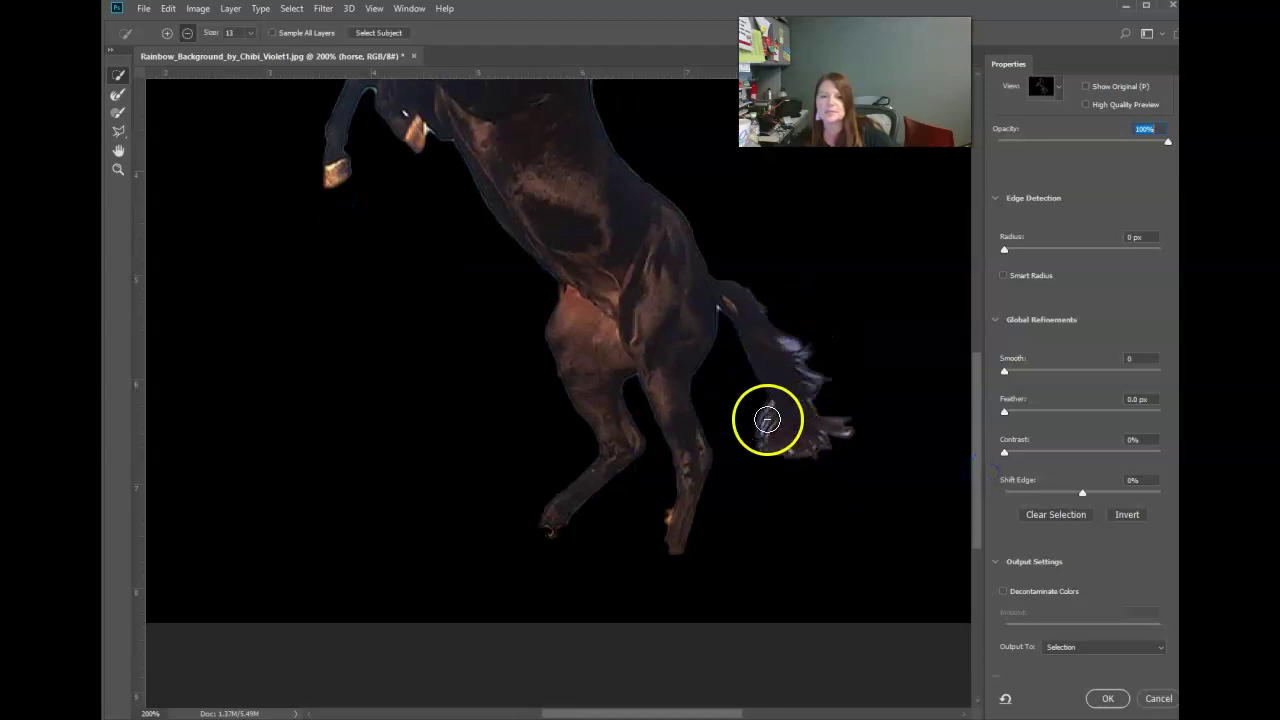
drag(807, 331, 766, 420)
Step: Refine the horse's tail, head and mane, and left foreleg edges with Refine Edge Brush
click(117, 102)
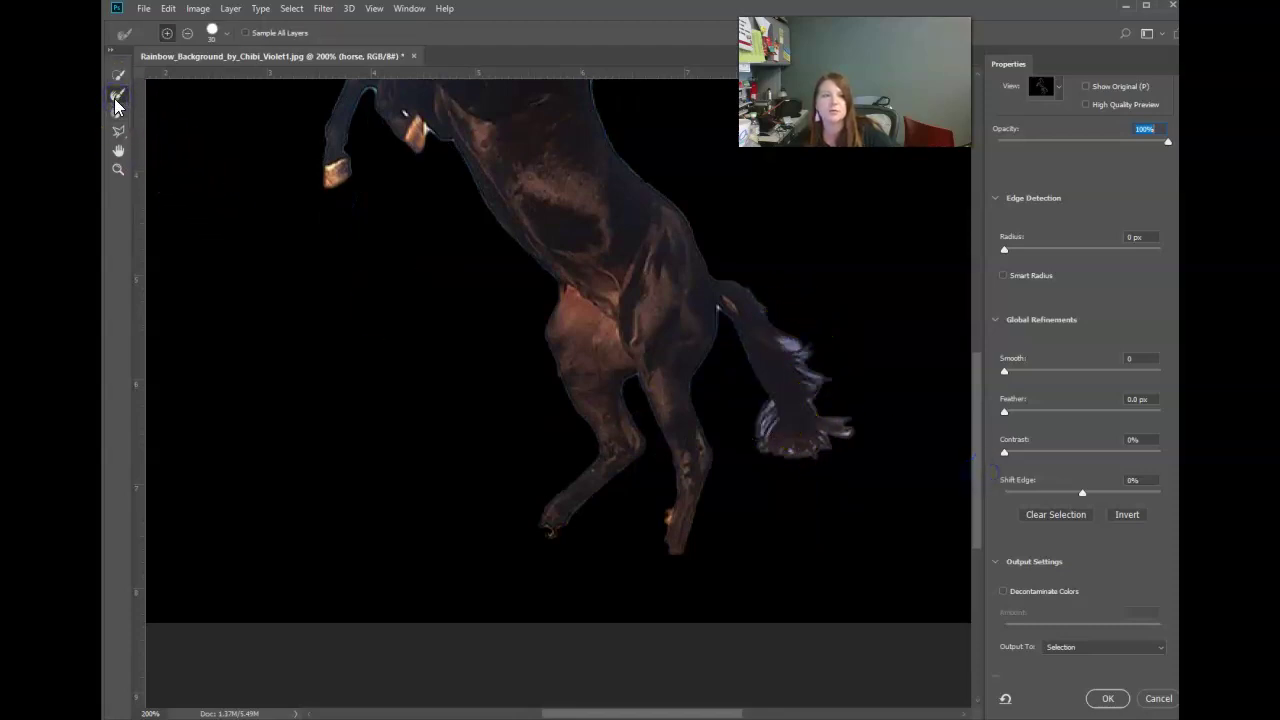
mouse_move(796, 350)
mouse_down()
mouse_move(815, 455)
mouse_move(764, 409)
mouse_up()
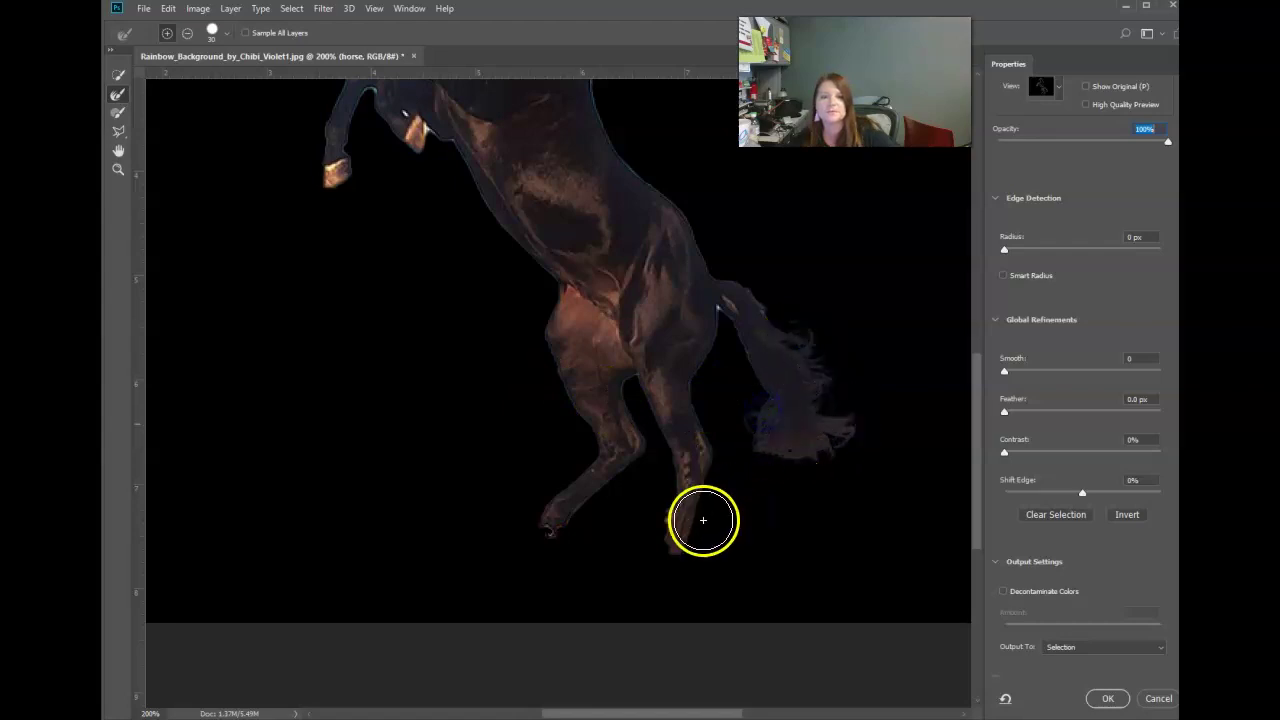
drag(972, 411, 970, 280)
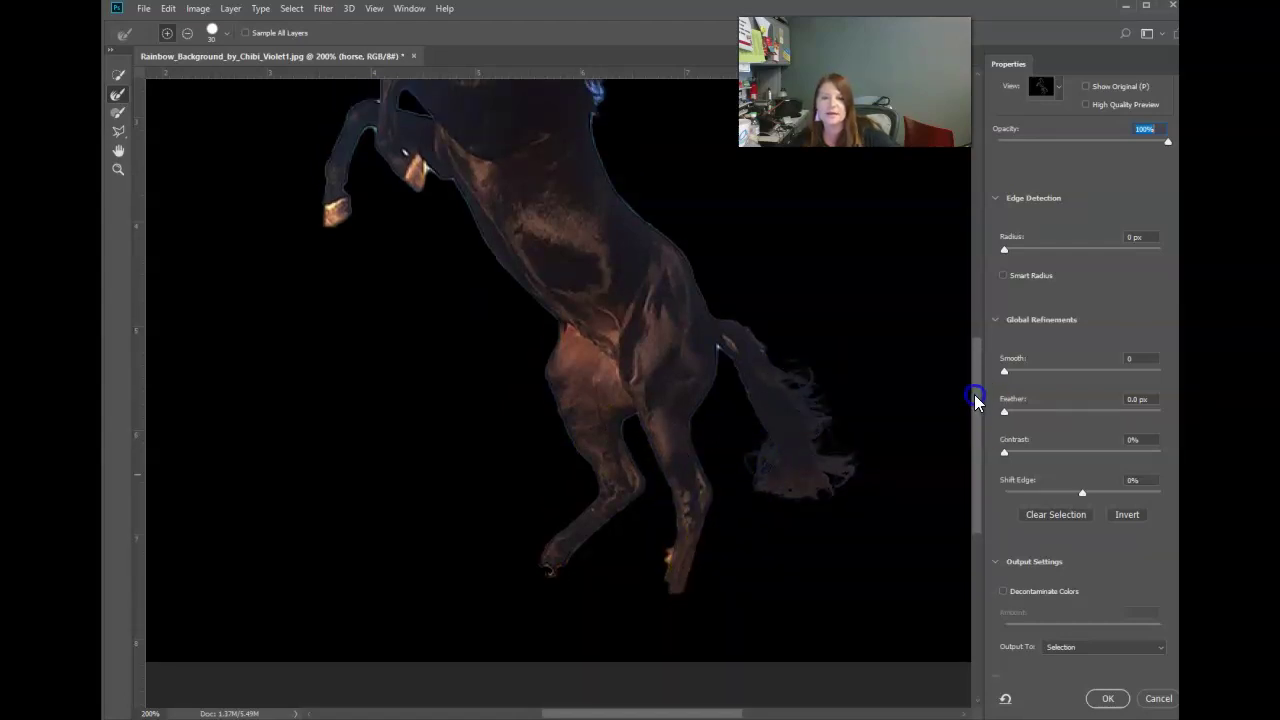
drag(507, 252, 583, 324)
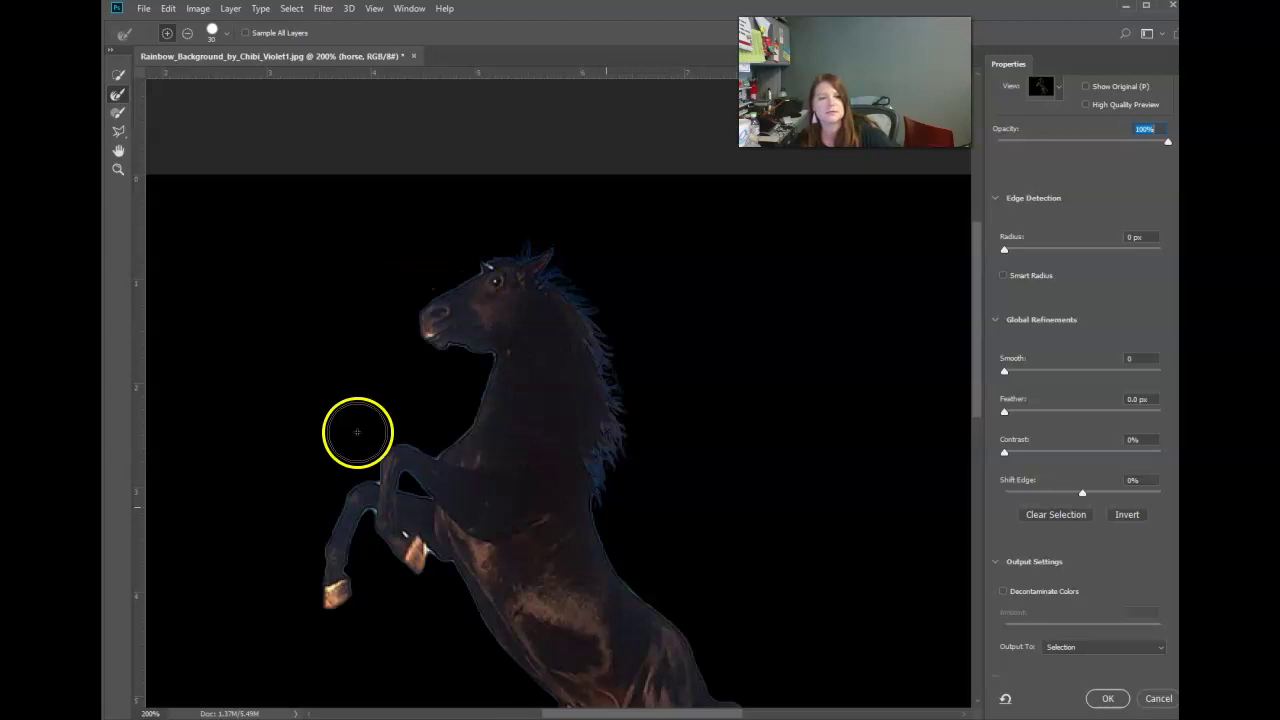
mouse_move(449, 569)
mouse_down()
mouse_move(377, 549)
mouse_move(369, 491)
mouse_move(394, 594)
mouse_move(377, 449)
mouse_move(377, 463)
mouse_move(489, 449)
mouse_up()
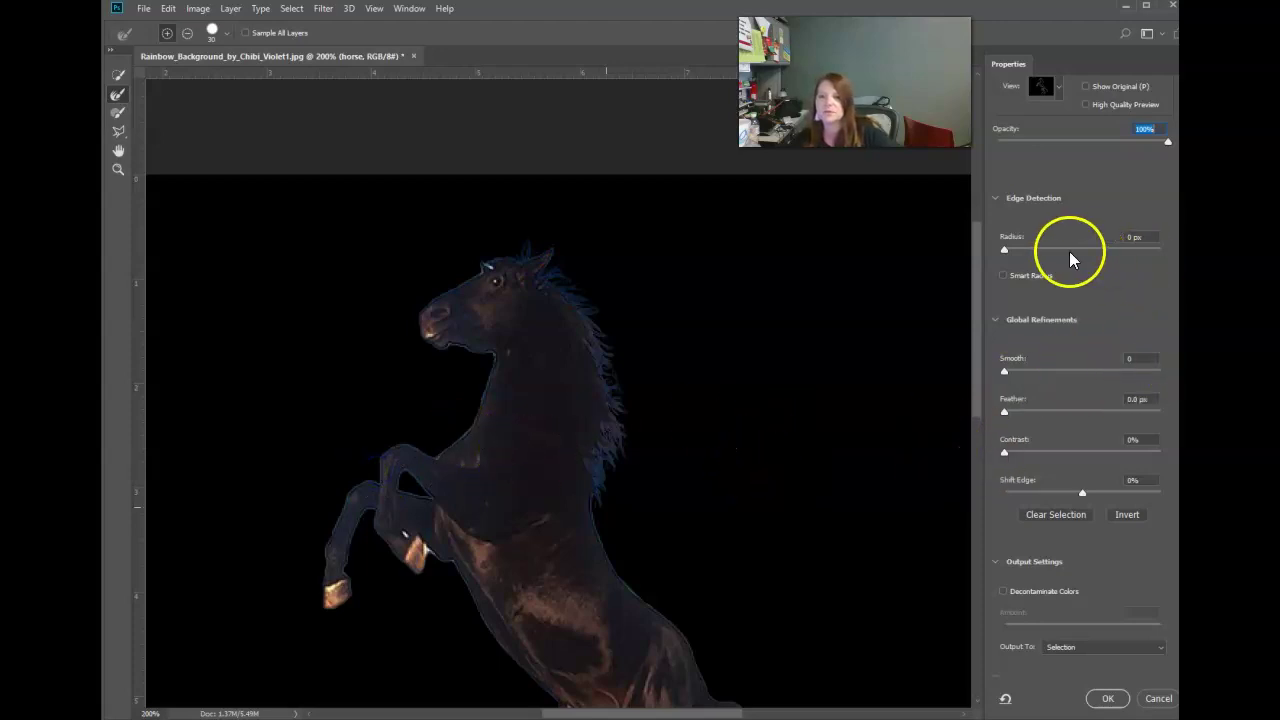
Step: Set the edge radius to 1 px and output the selection as a layer mask
drag(1002, 248, 1012, 250)
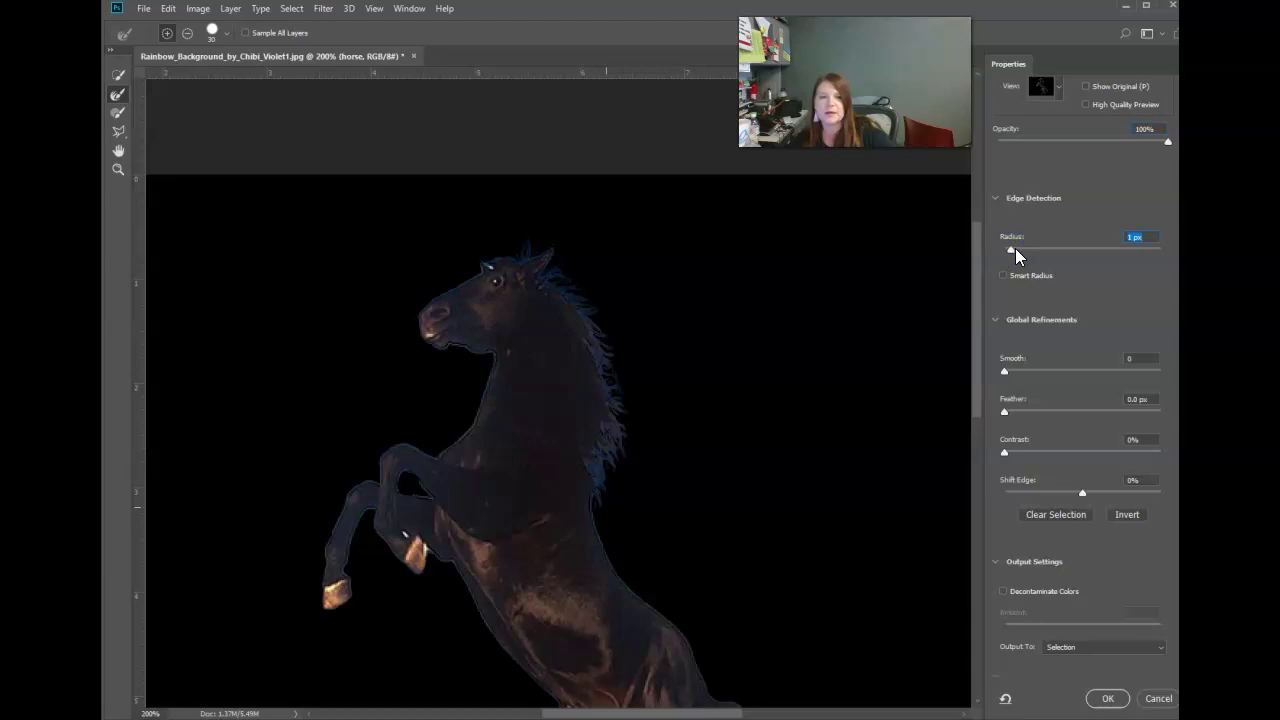
click(1079, 649)
click(1063, 672)
click(1132, 694)
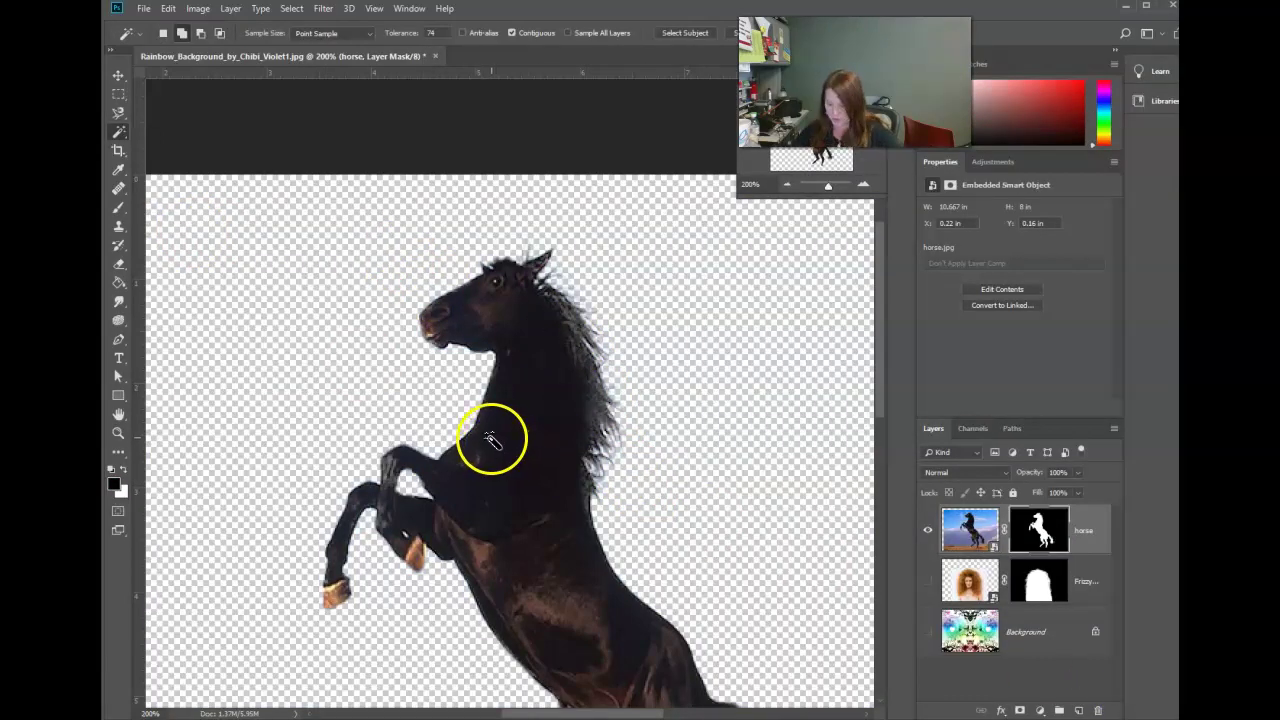
Step: Fit the view, show the FrizzyHair and Background layers again, and target the horse image
key(ctrl+0)
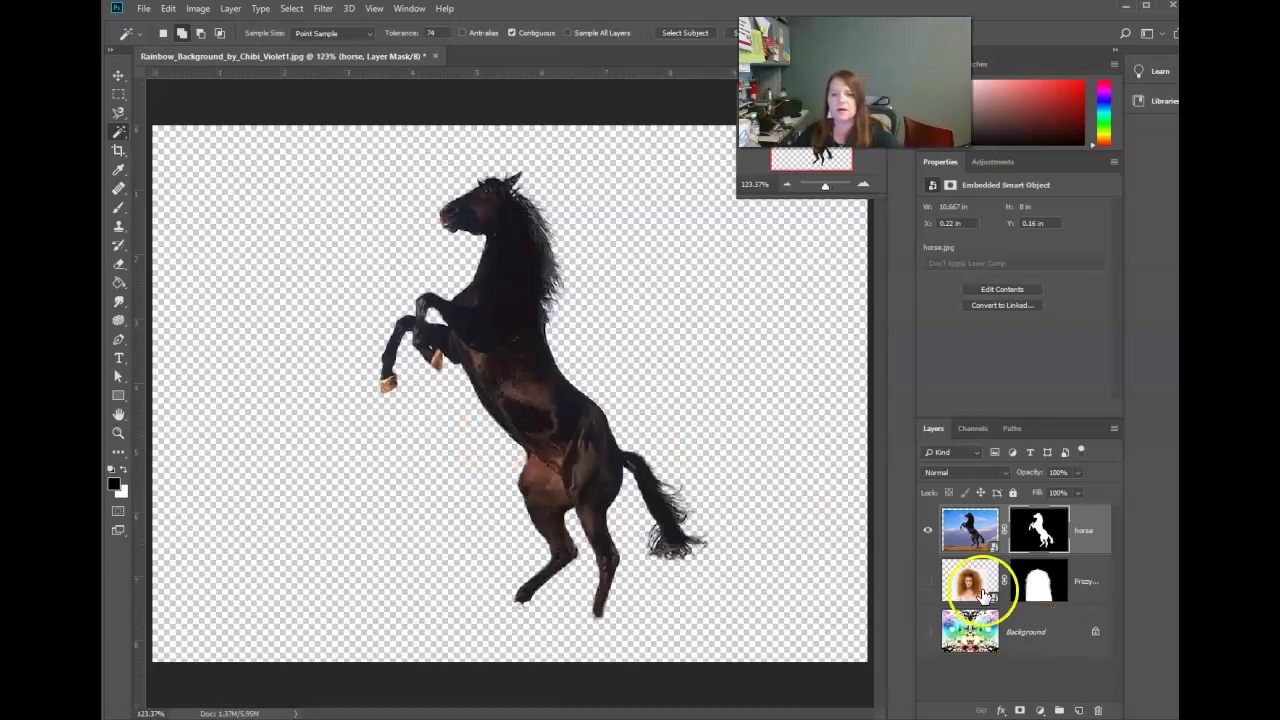
click(927, 580)
click(927, 631)
click(985, 535)
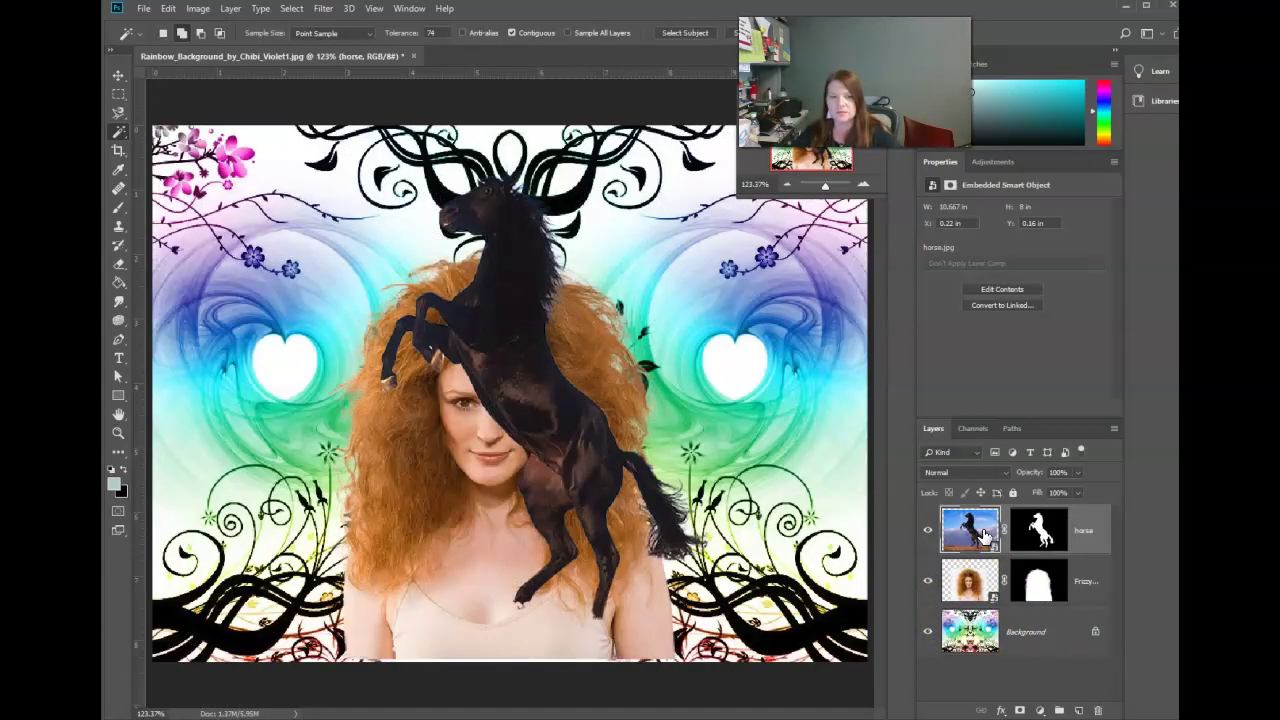
Step: Shrink, rotate and move the horse to leap across the upper left above the woman's hair
key(ctrl+t)
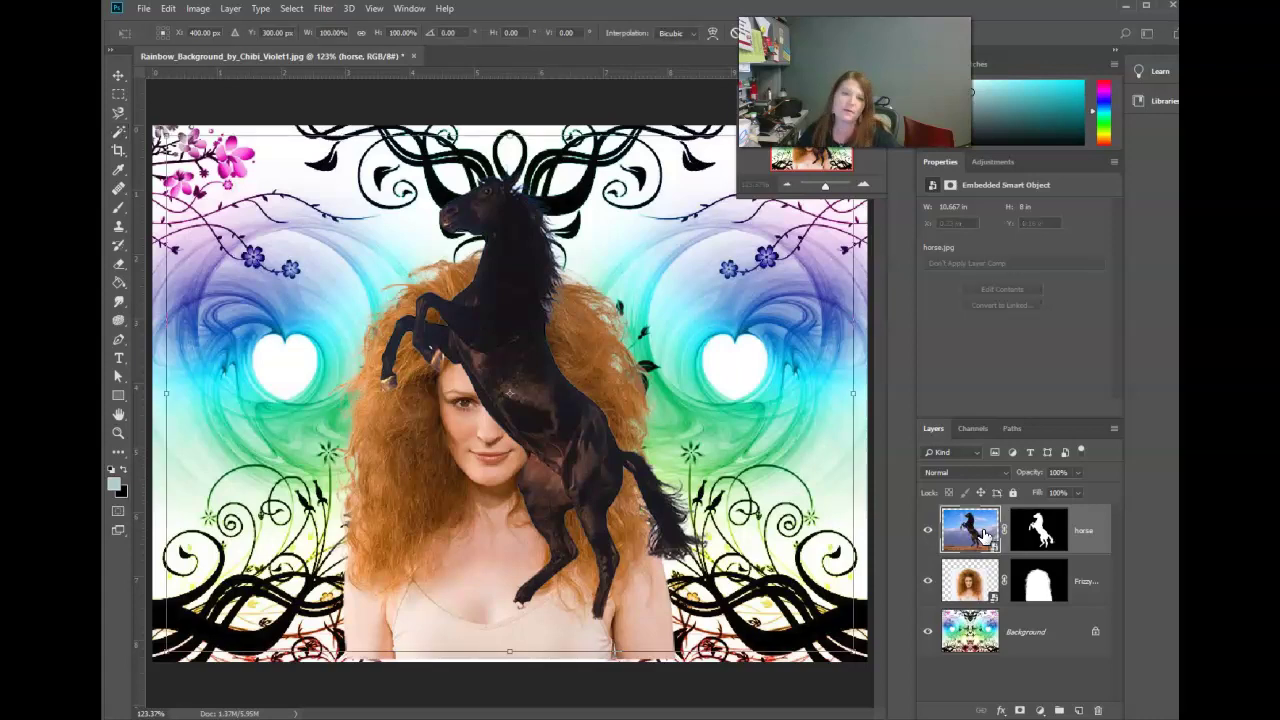
drag(852, 654, 456, 230)
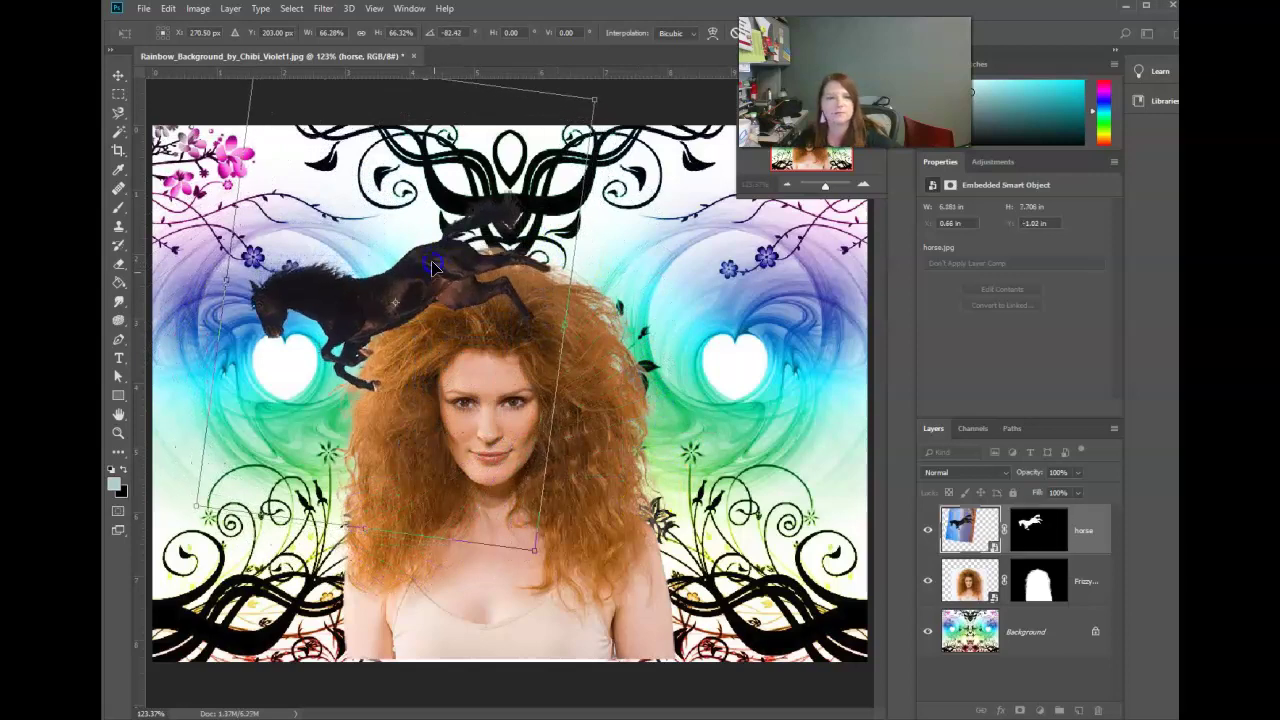
drag(455, 295, 372, 260)
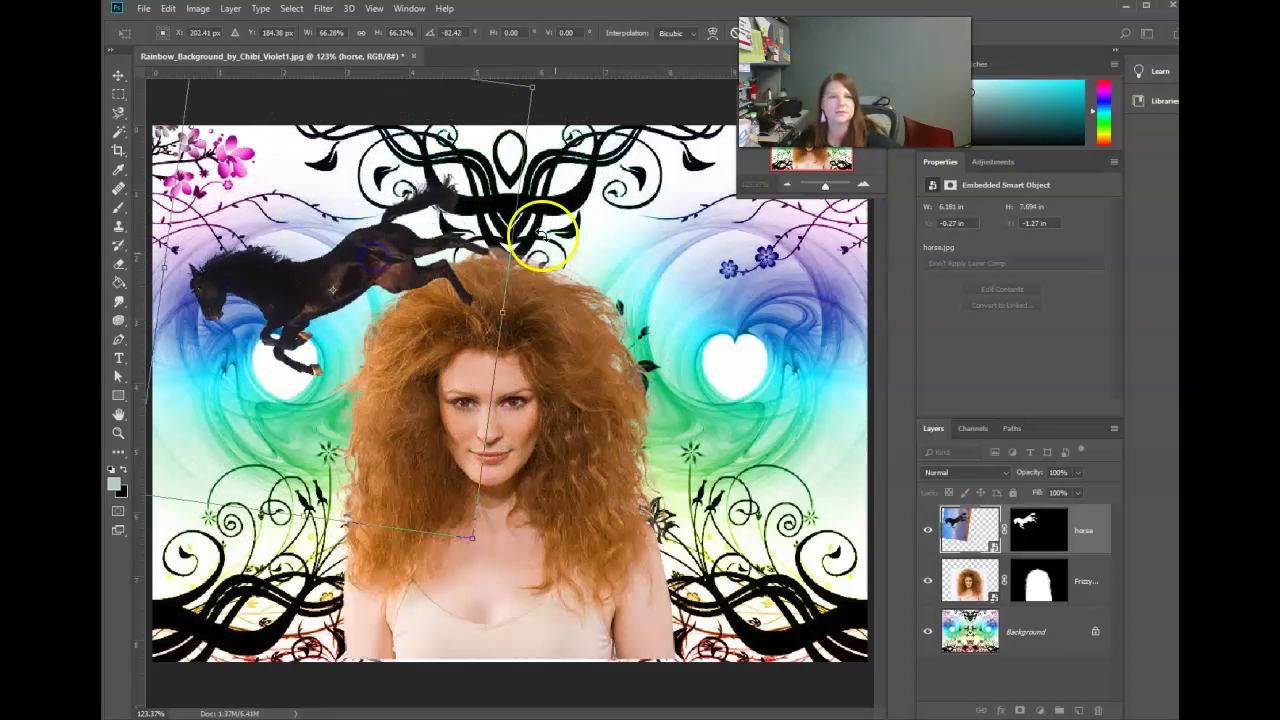
key(Return)
key(w)
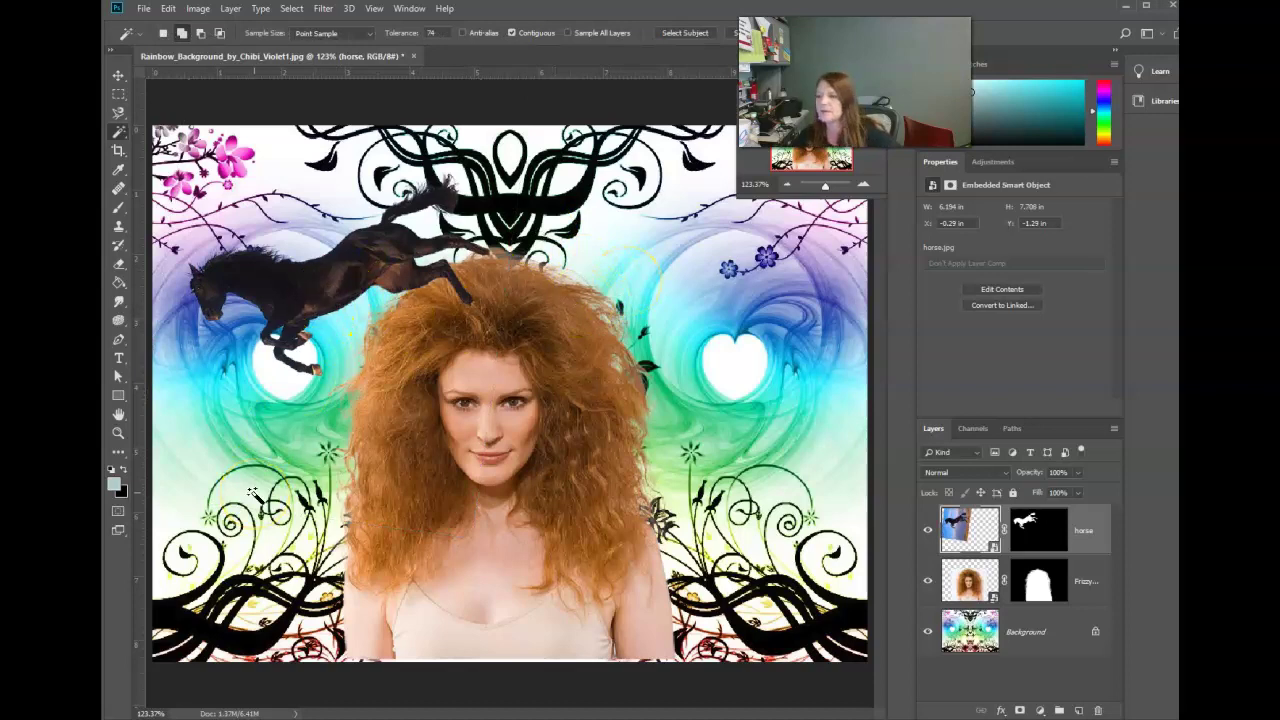
Step: Place paris.jpg as an embedded layer, commit it, and zoom in on the portrait
click(144, 8)
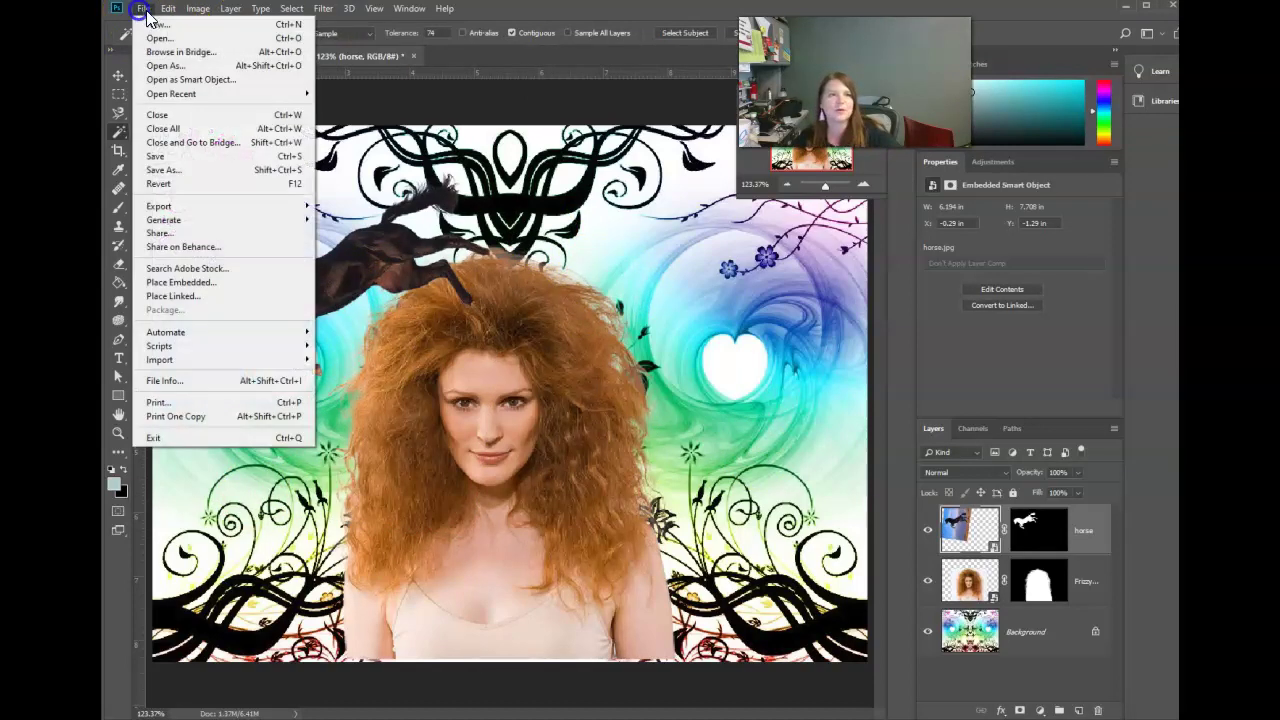
click(175, 282)
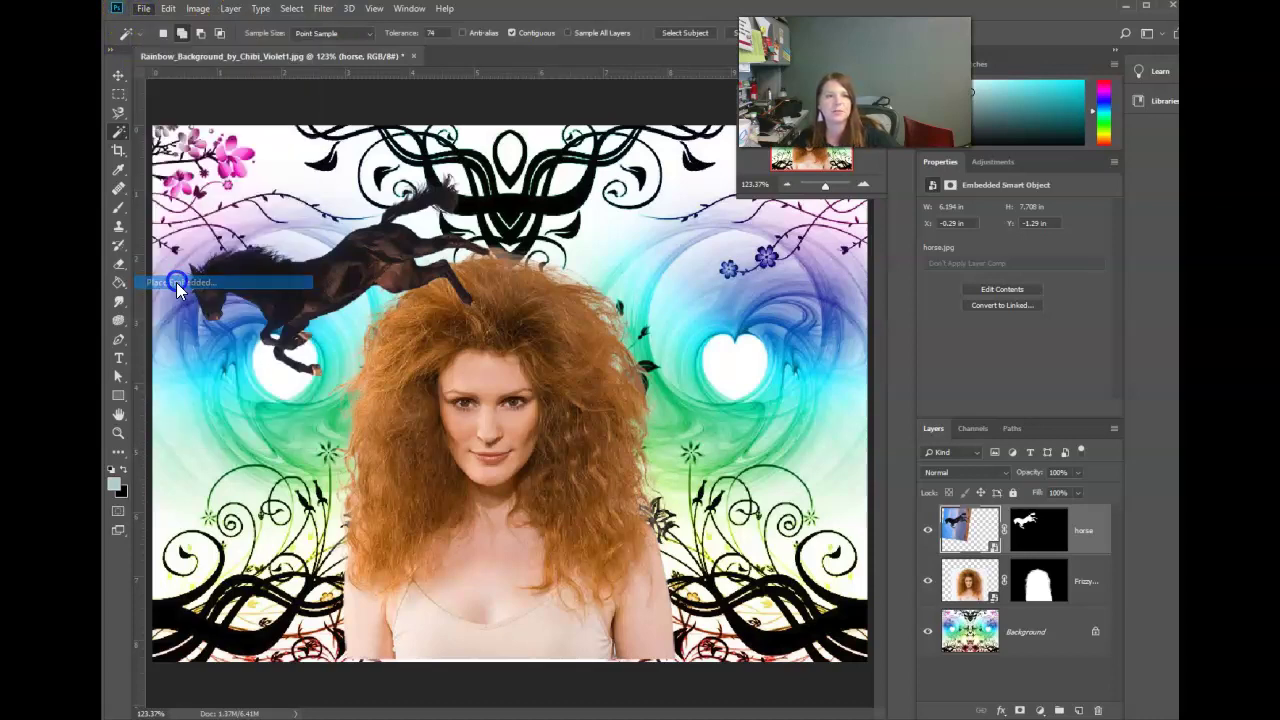
double_click(598, 115)
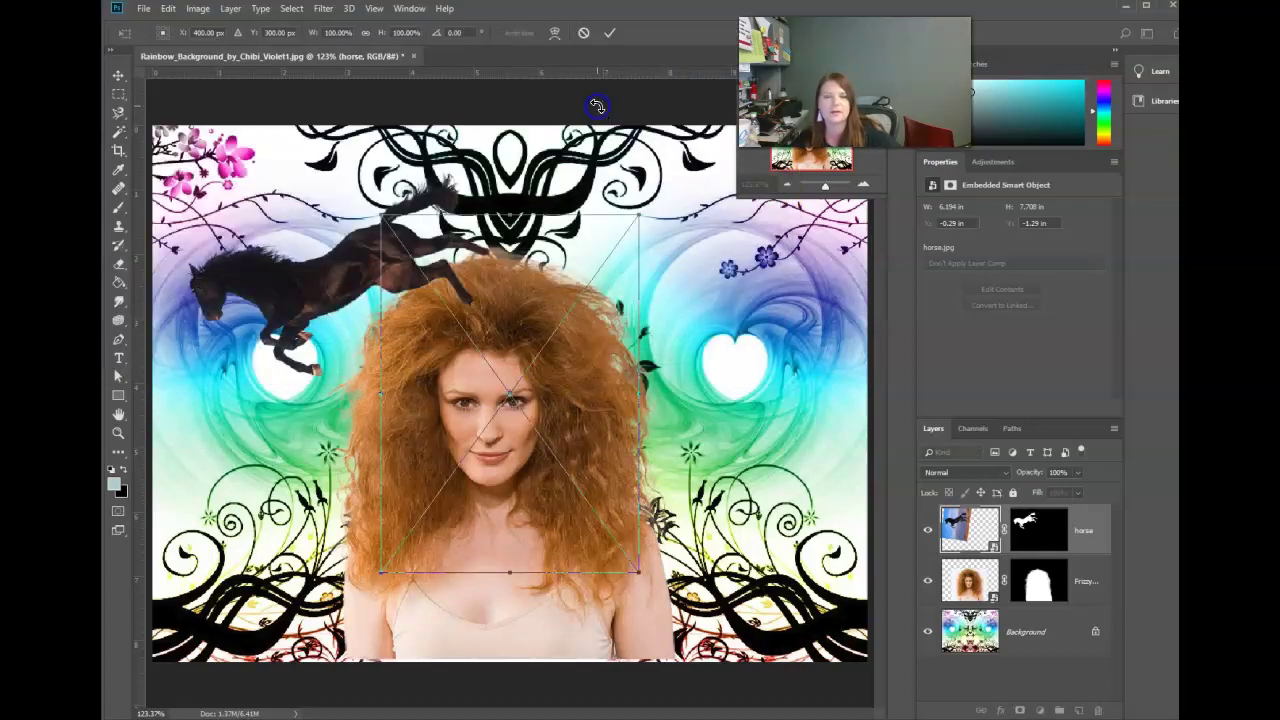
click(607, 35)
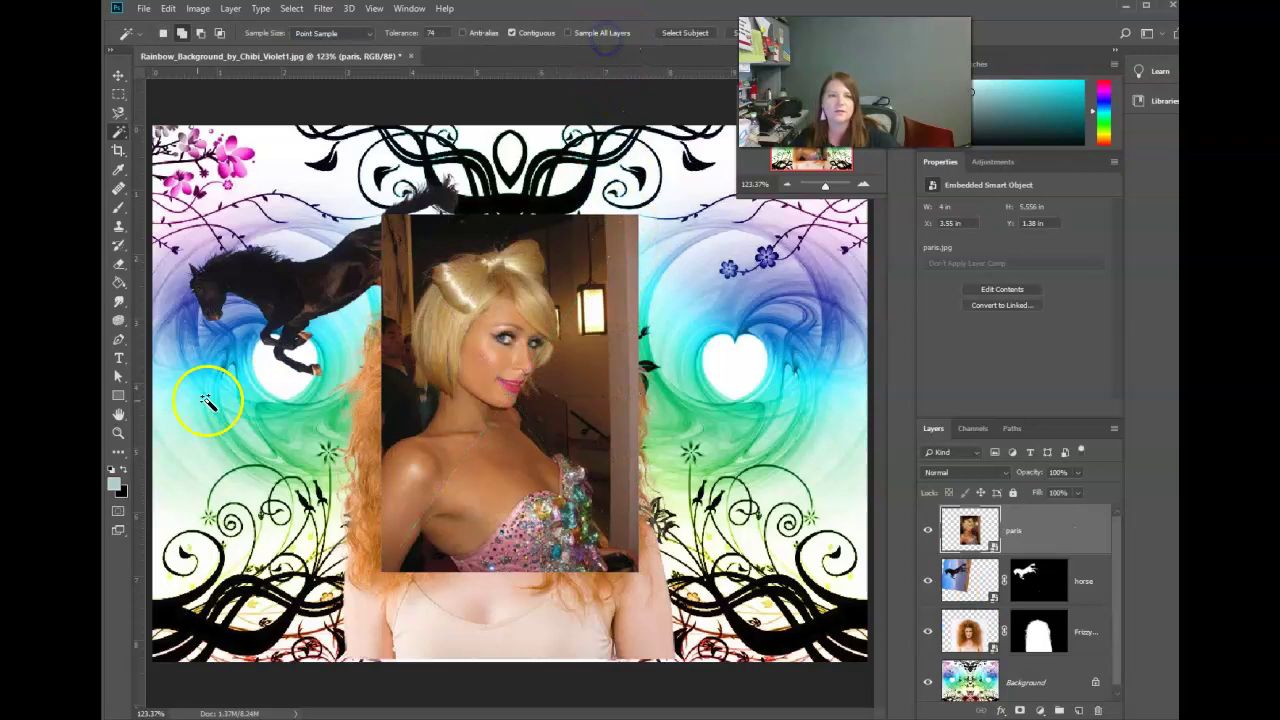
click(118, 432)
click(486, 380)
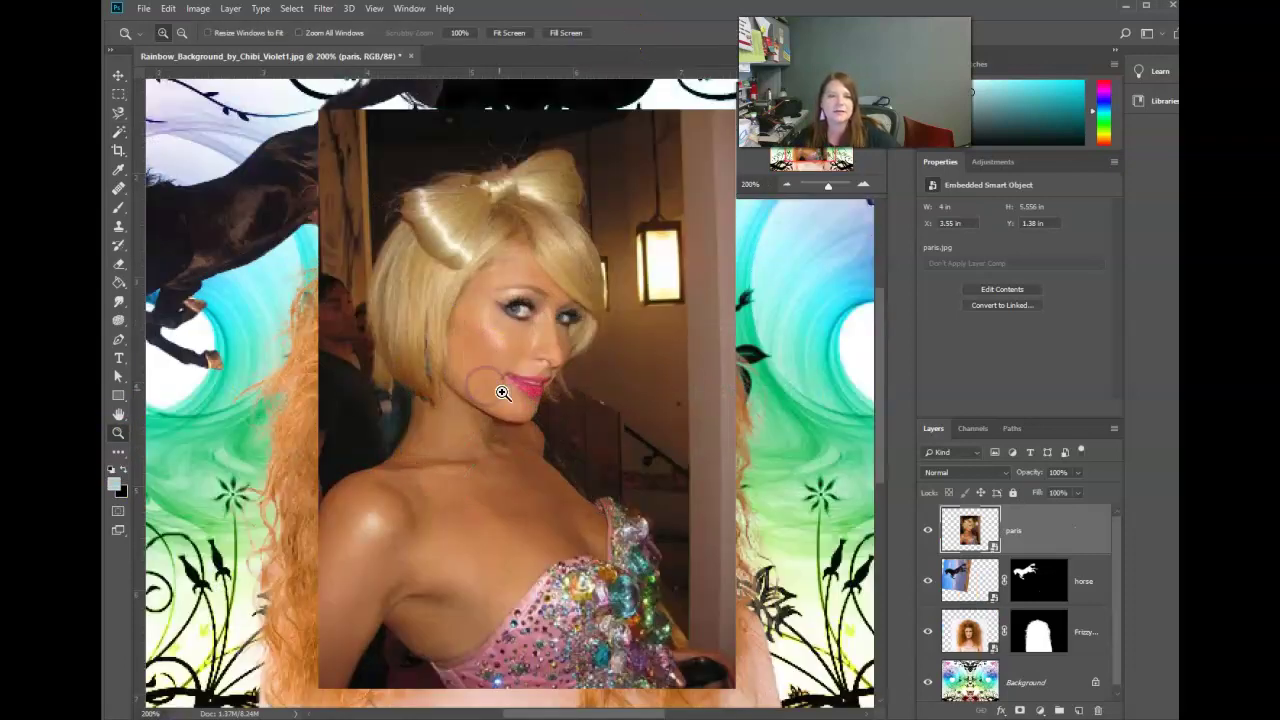
click(119, 133)
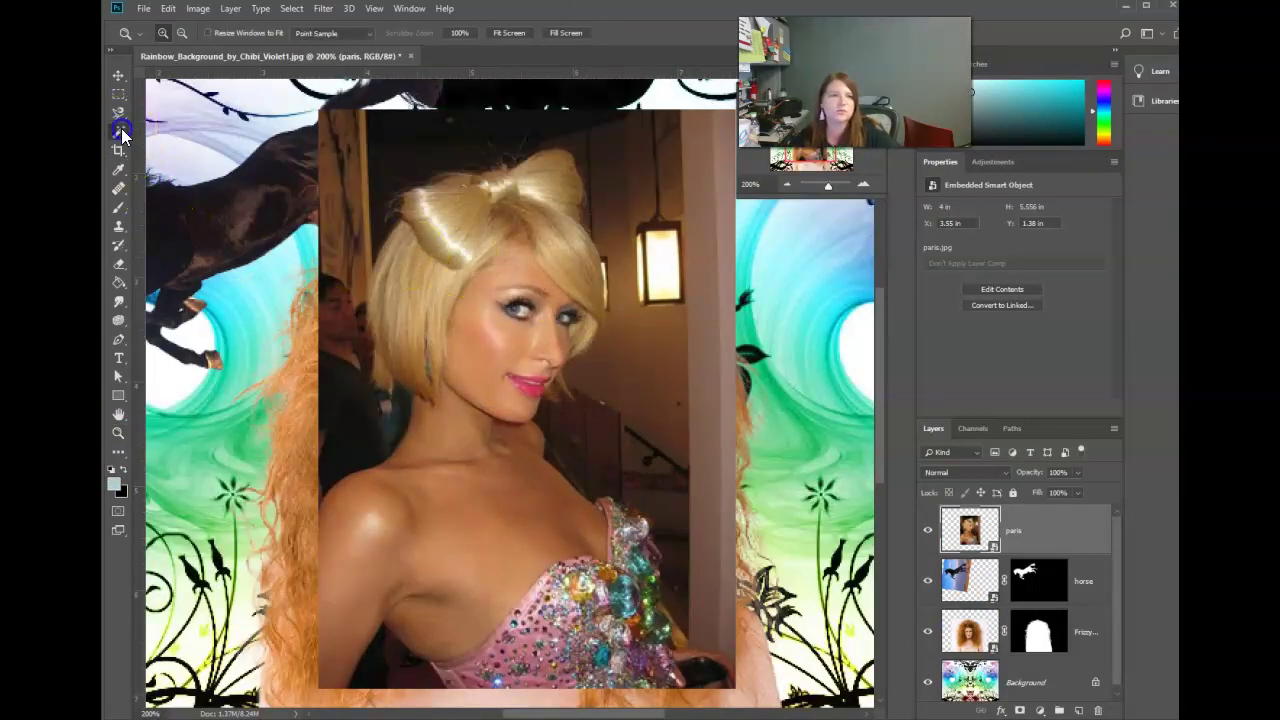
Step: Quick-select the woman's hair bow, hair, face, neck, shoulder and jewelled dress
click(148, 134)
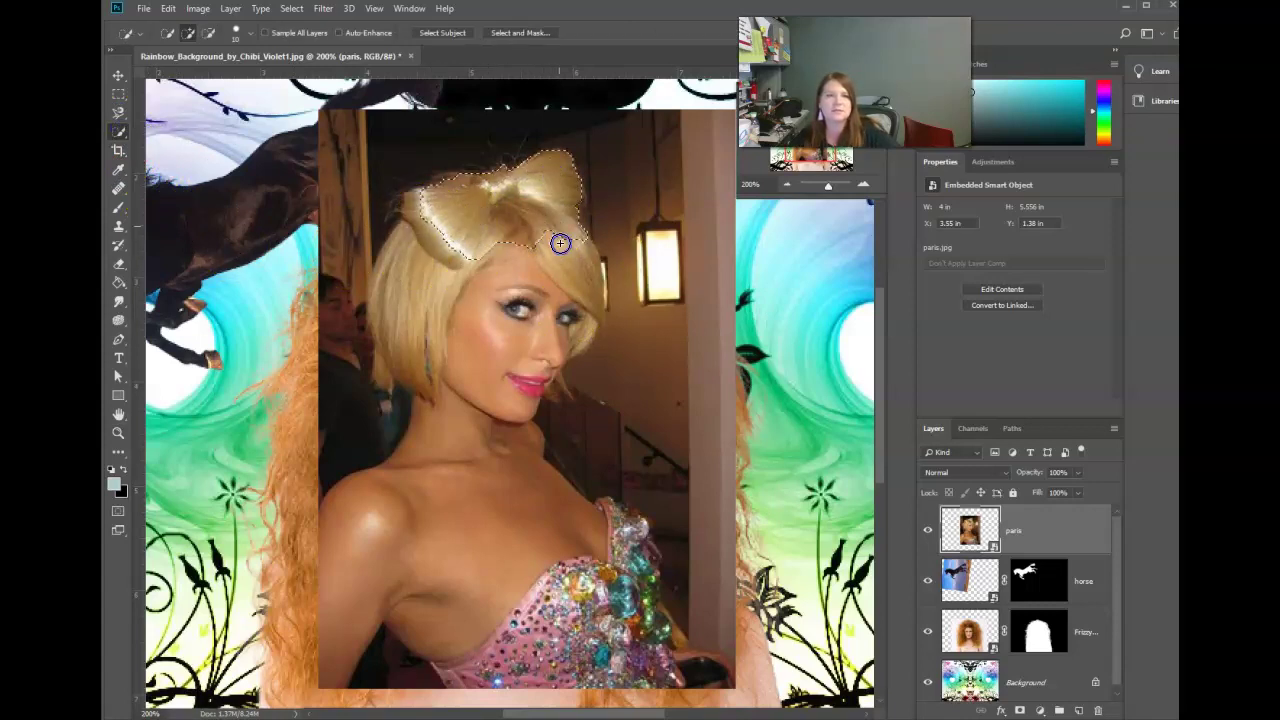
drag(413, 251, 422, 201)
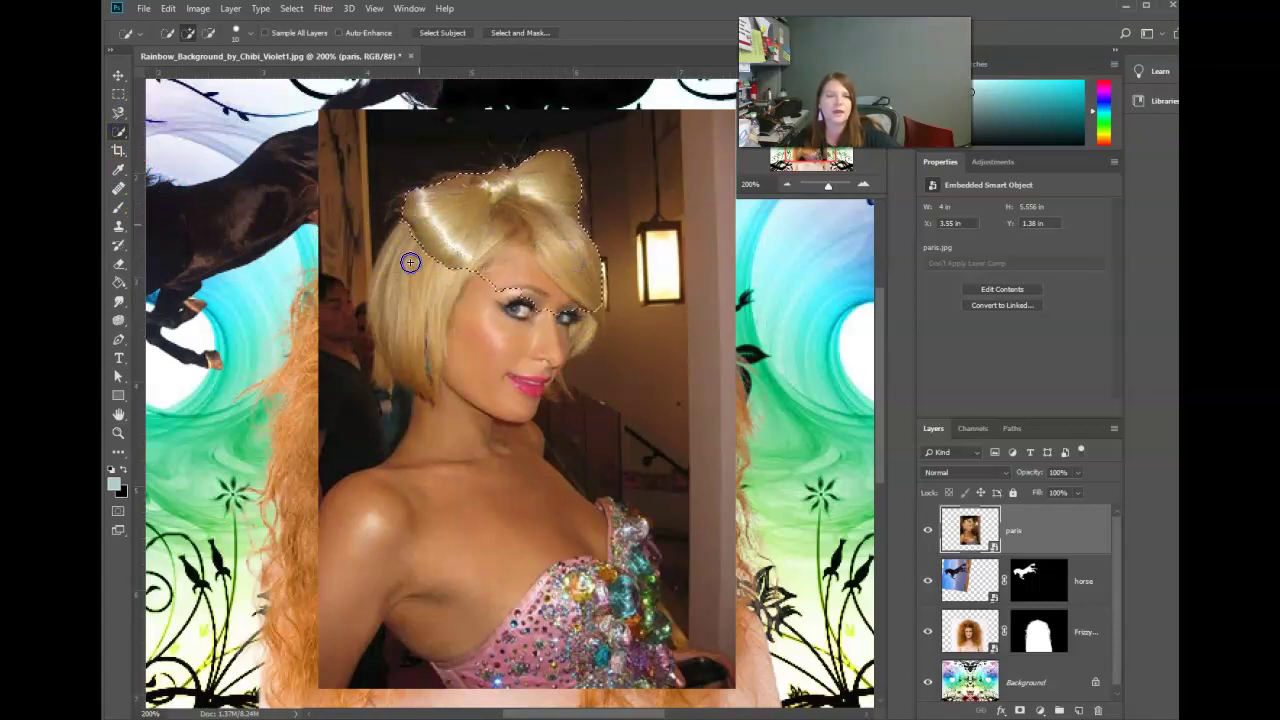
mouse_move(411, 290)
mouse_down()
mouse_move(478, 509)
mouse_move(572, 622)
mouse_move(566, 563)
mouse_up()
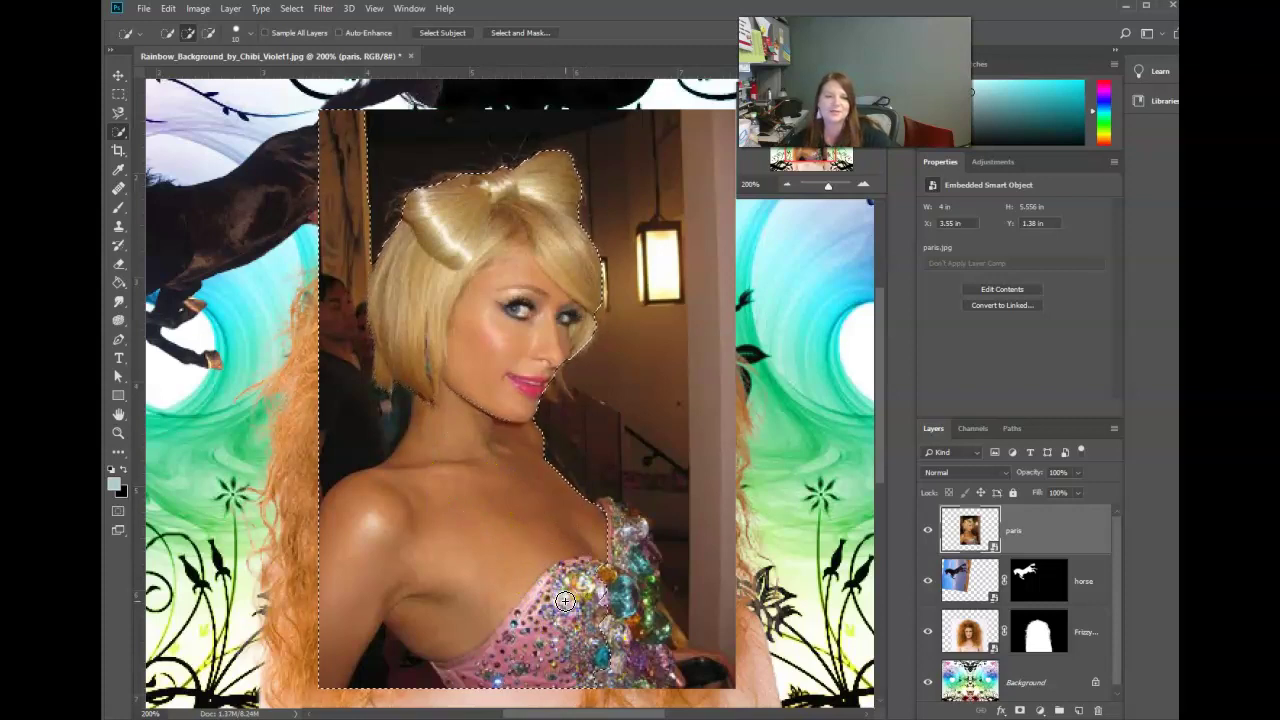
click(607, 542)
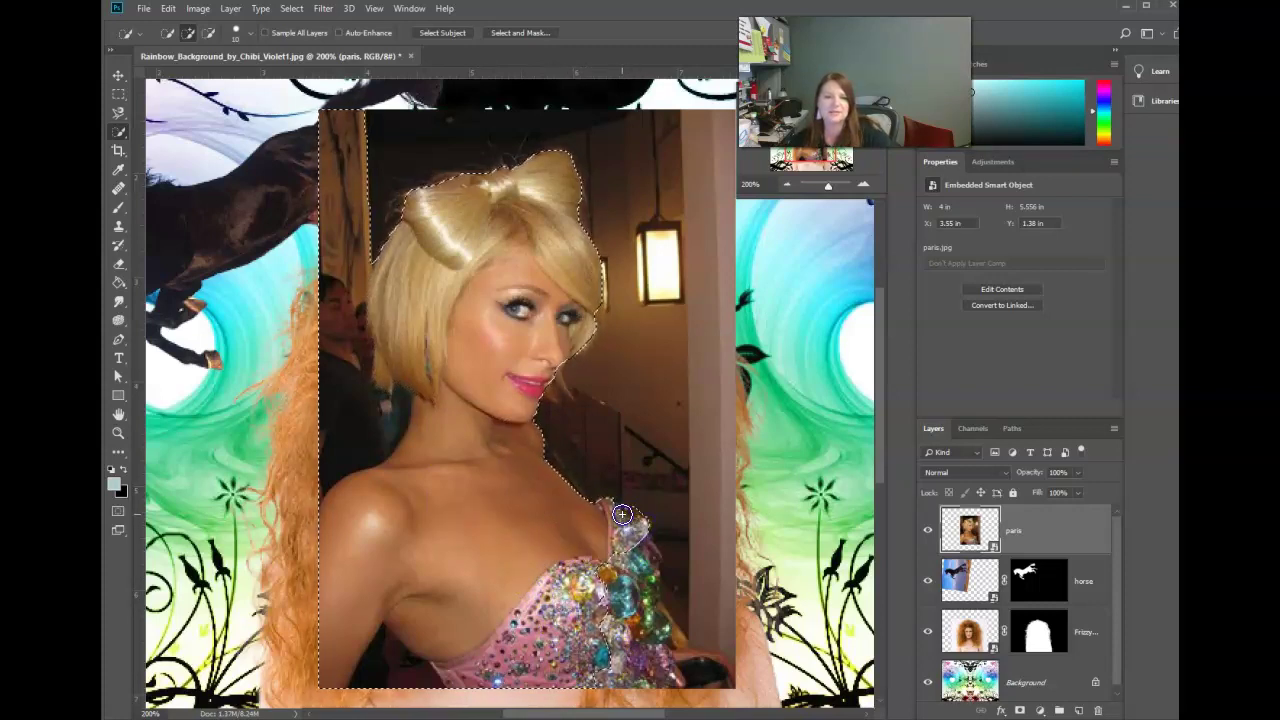
click(352, 437)
drag(663, 608, 649, 569)
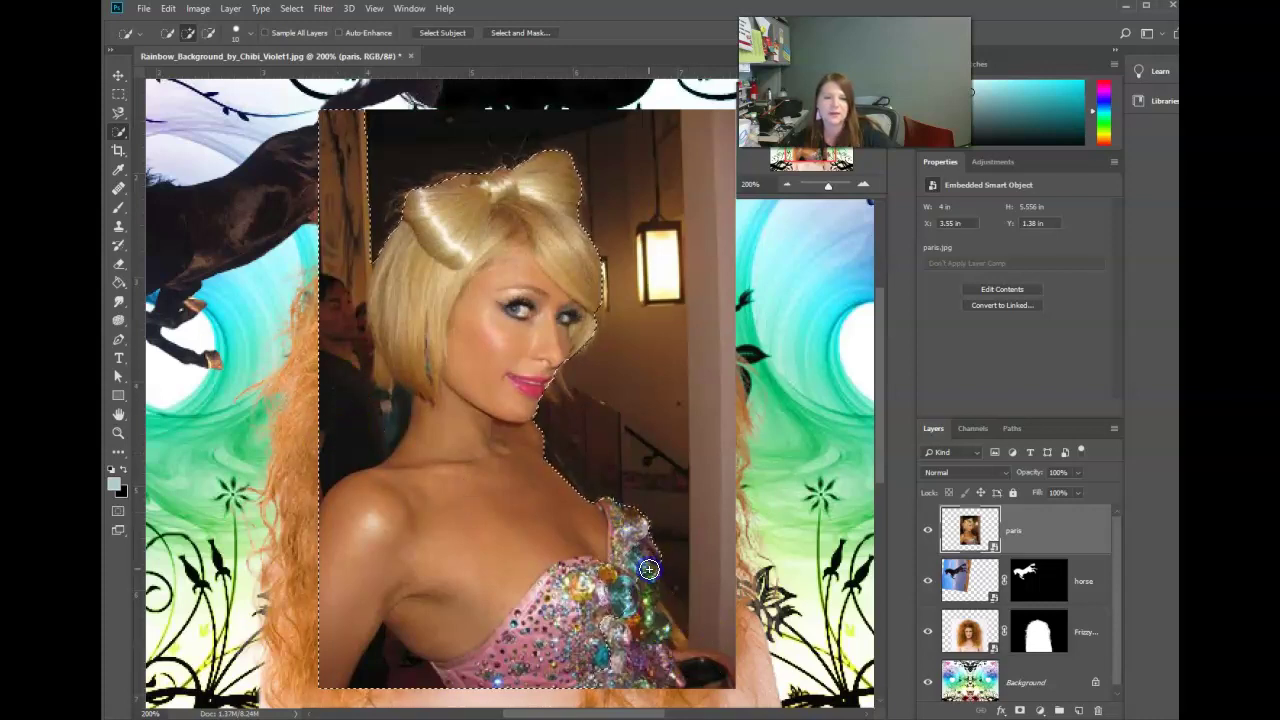
drag(647, 647, 666, 614)
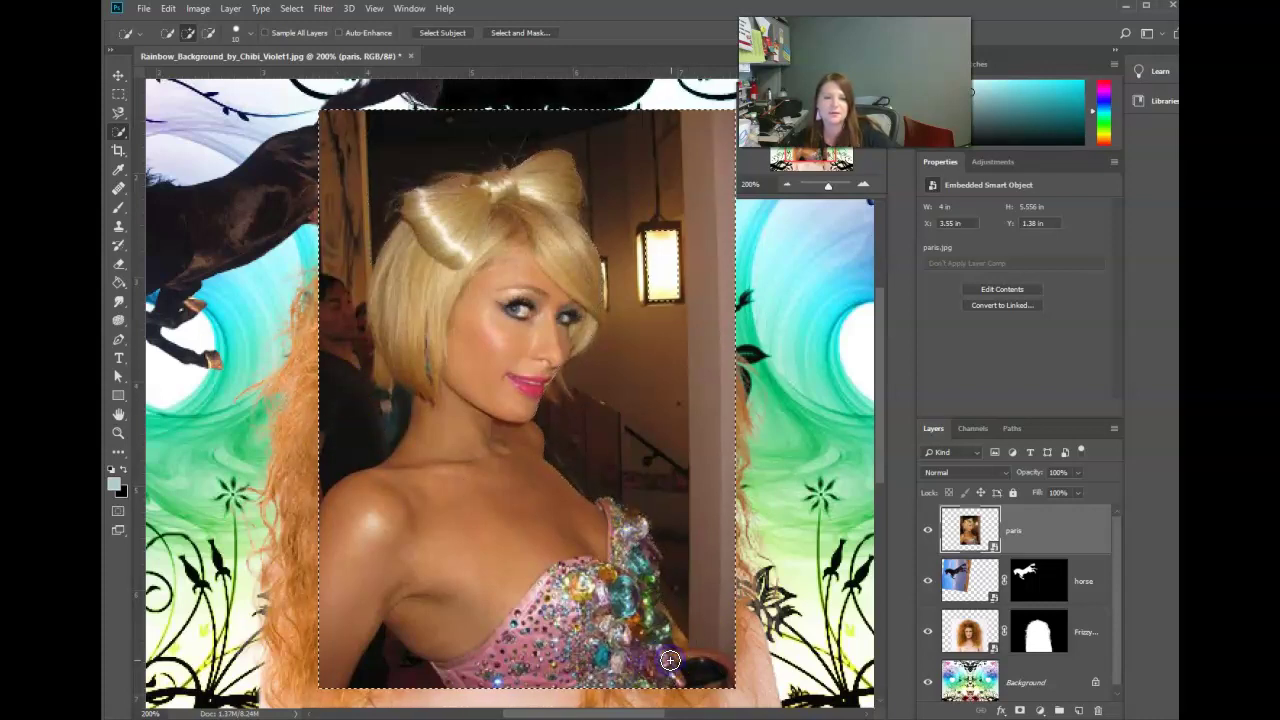
Step: Subtract the room background and the left background strip from the selection
mouse_move(677, 668)
mouse_down()
mouse_move(676, 651)
mouse_move(690, 678)
mouse_up()
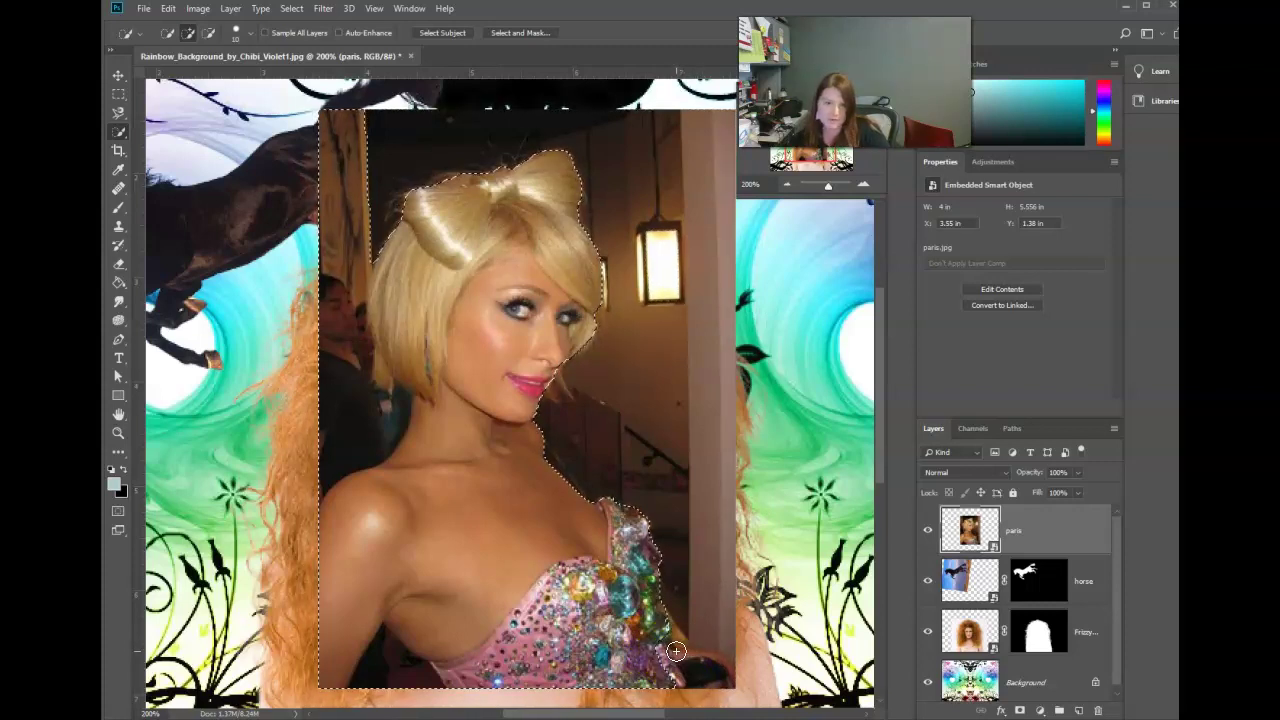
drag(671, 651, 677, 662)
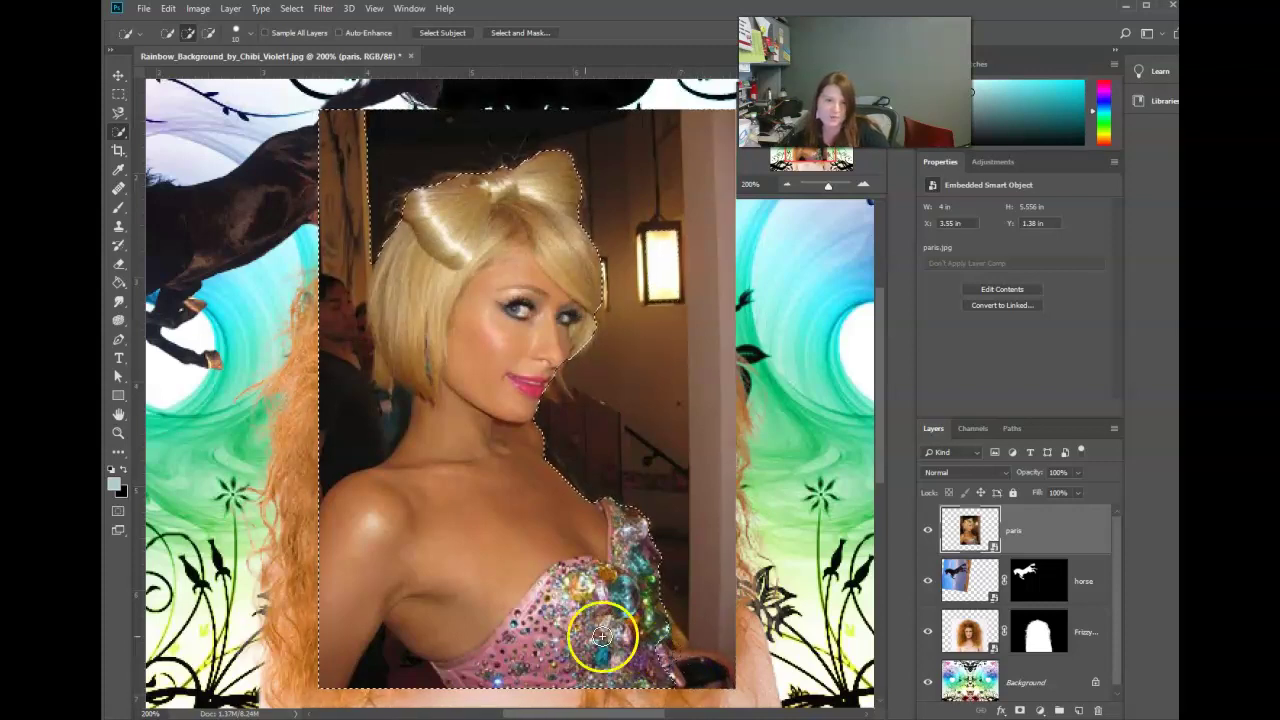
mouse_move(364, 191)
mouse_down()
mouse_move(342, 375)
mouse_move(389, 680)
mouse_move(386, 634)
mouse_move(400, 634)
mouse_move(343, 571)
mouse_up()
click(188, 33)
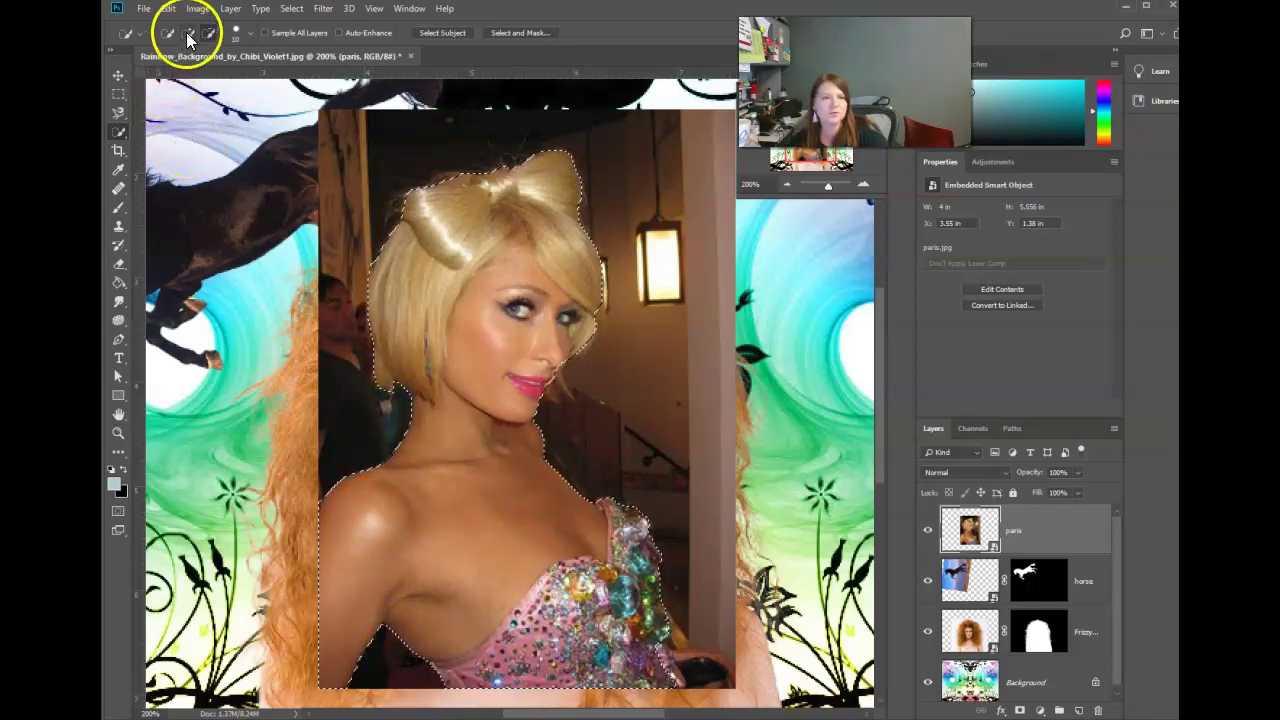
Step: Trace the lower dress edge with the Magnetic Lasso in add-to-selection mode
right_click(122, 120)
click(171, 128)
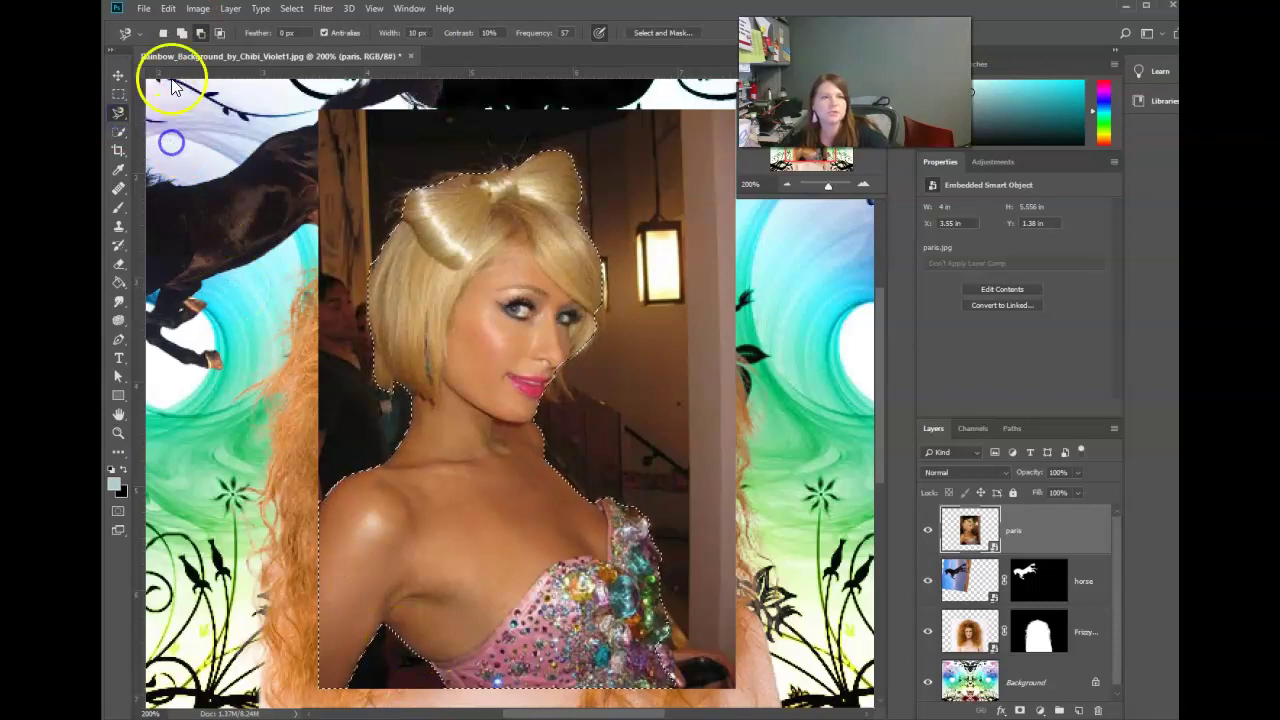
click(183, 35)
click(386, 628)
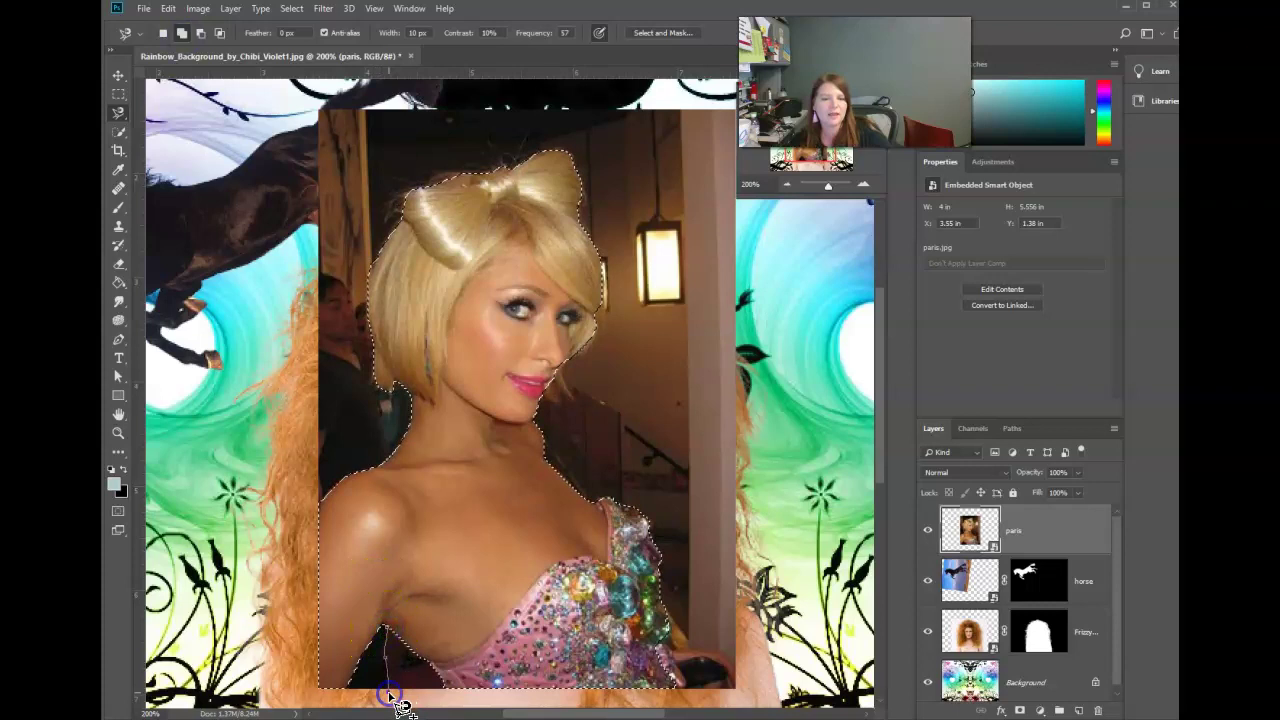
click(456, 690)
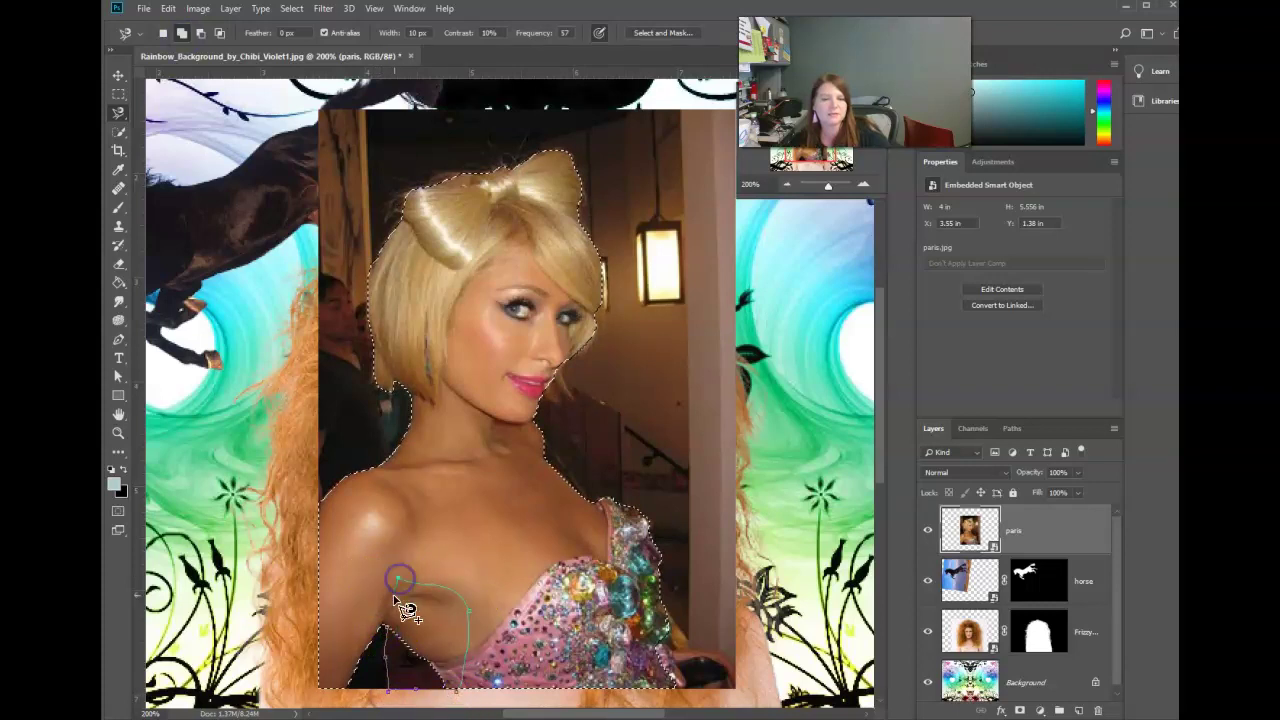
click(667, 609)
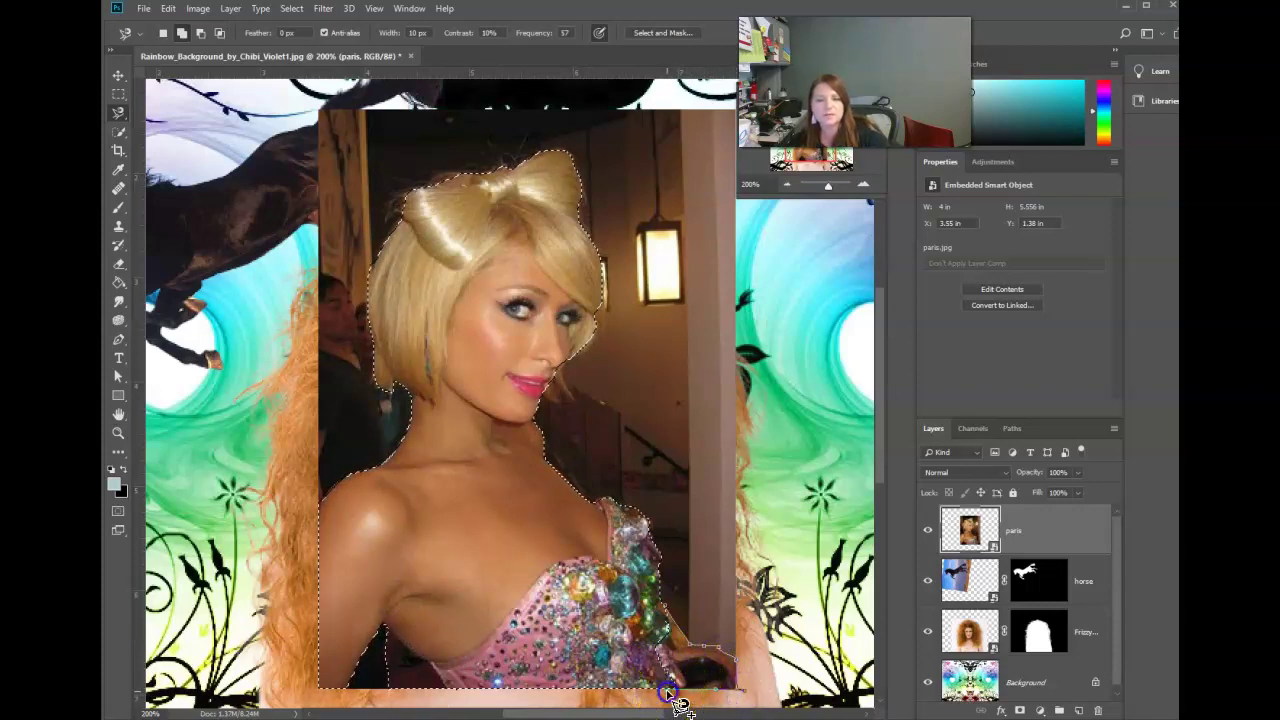
click(621, 640)
click(662, 609)
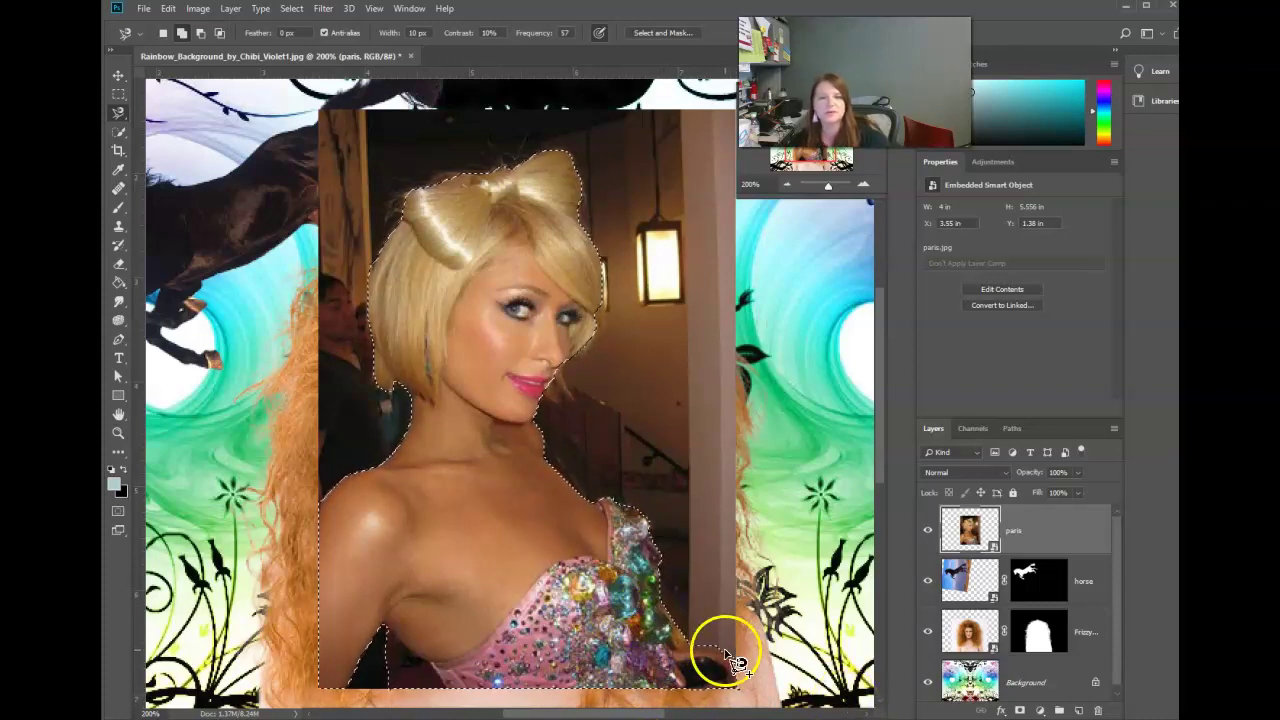
Step: Retry tracing along the cheek and hair bow, then open Select and Mask
click(563, 352)
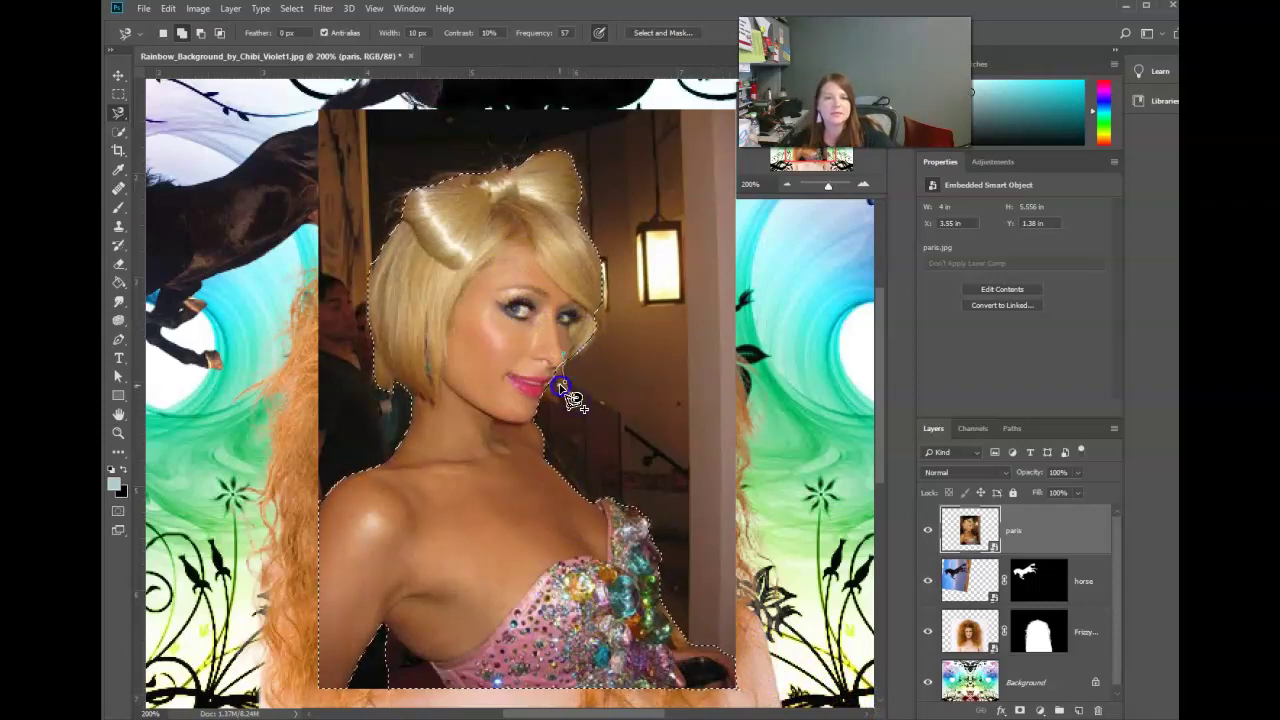
click(540, 318)
click(562, 348)
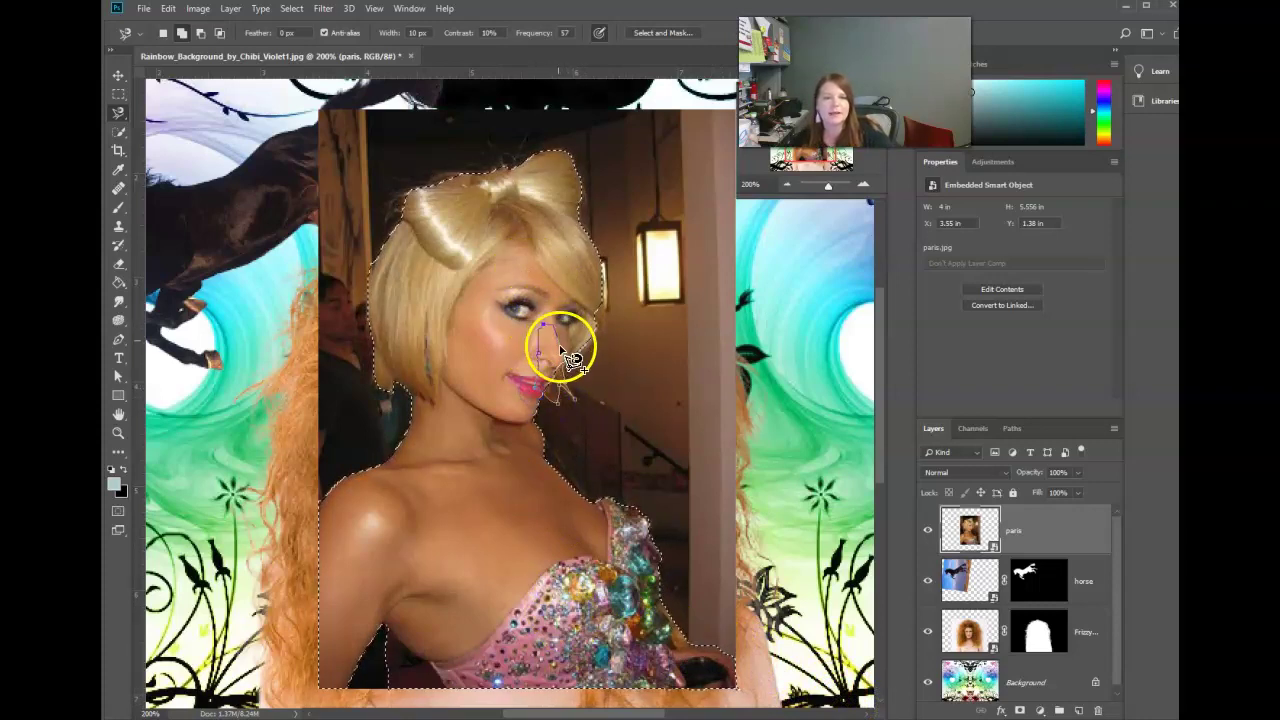
key(Escape)
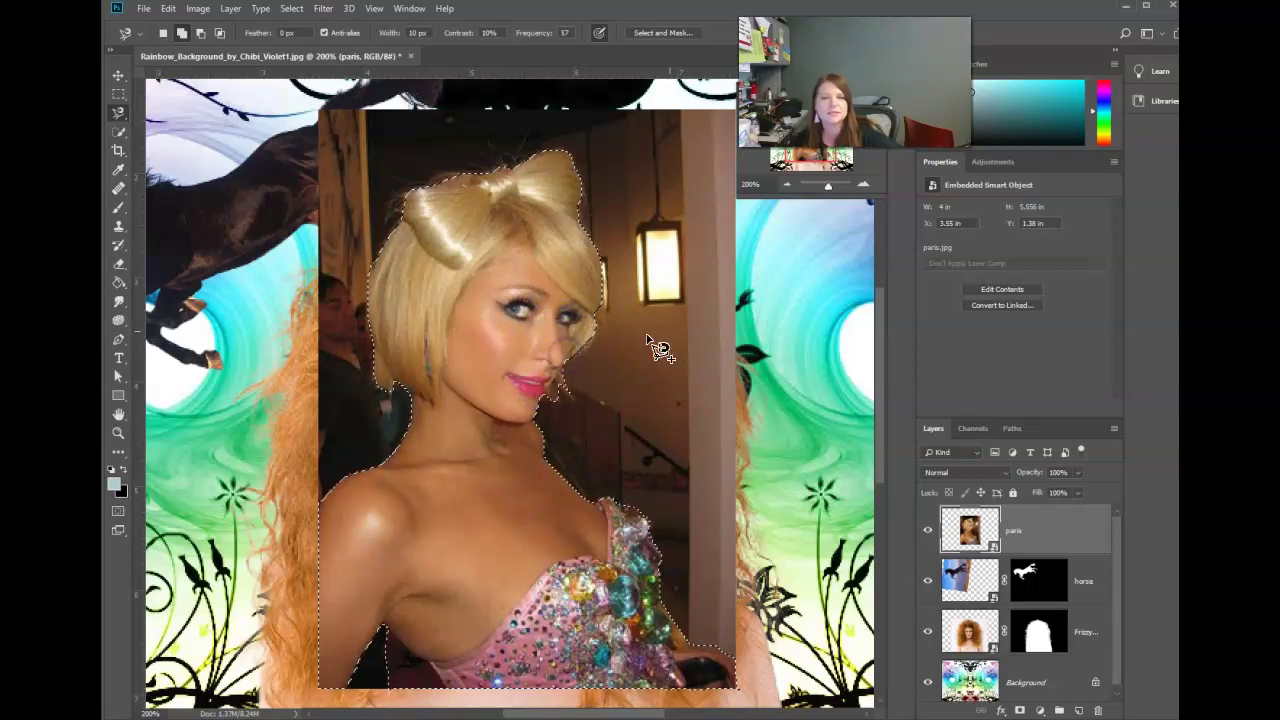
click(475, 180)
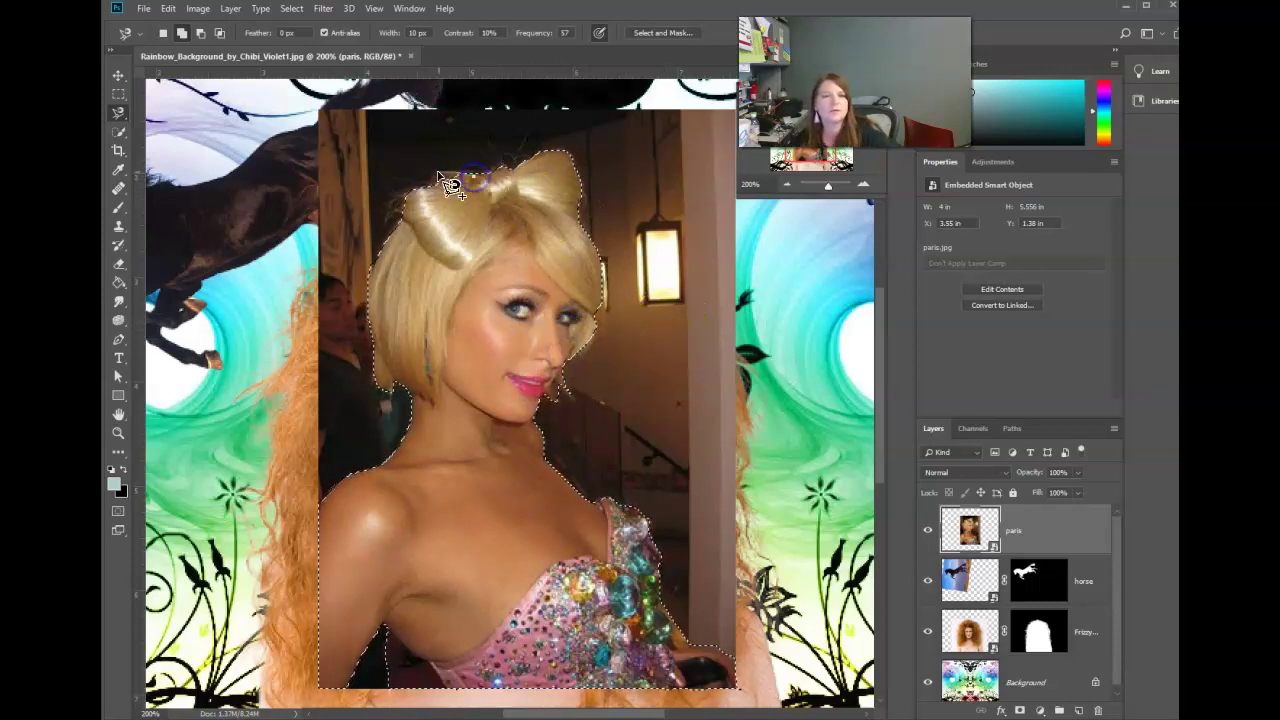
key(Escape)
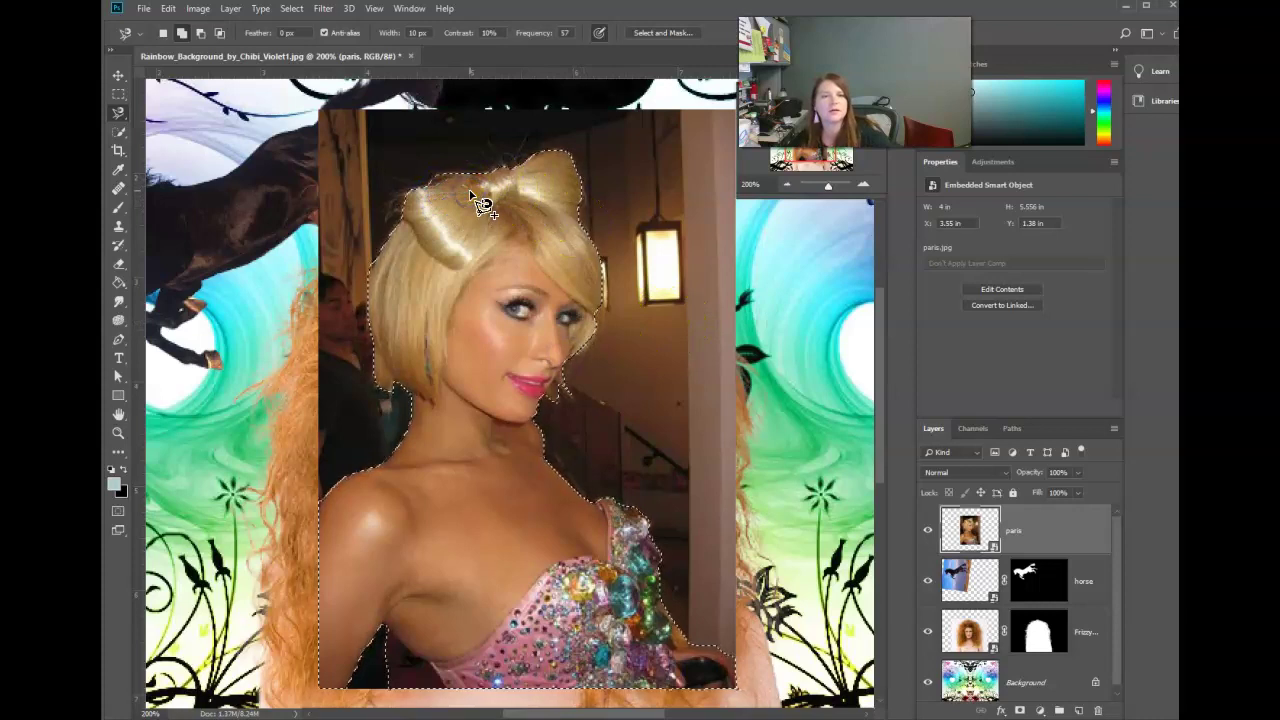
drag(528, 223, 487, 378)
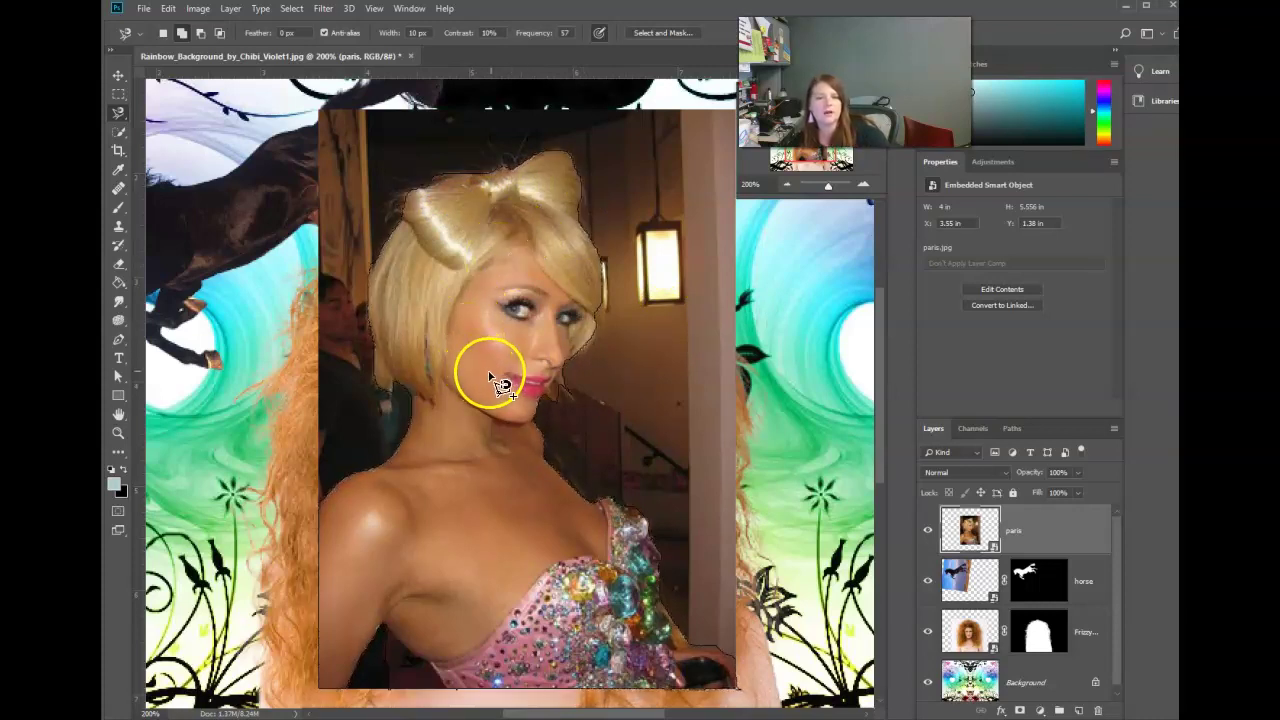
click(677, 36)
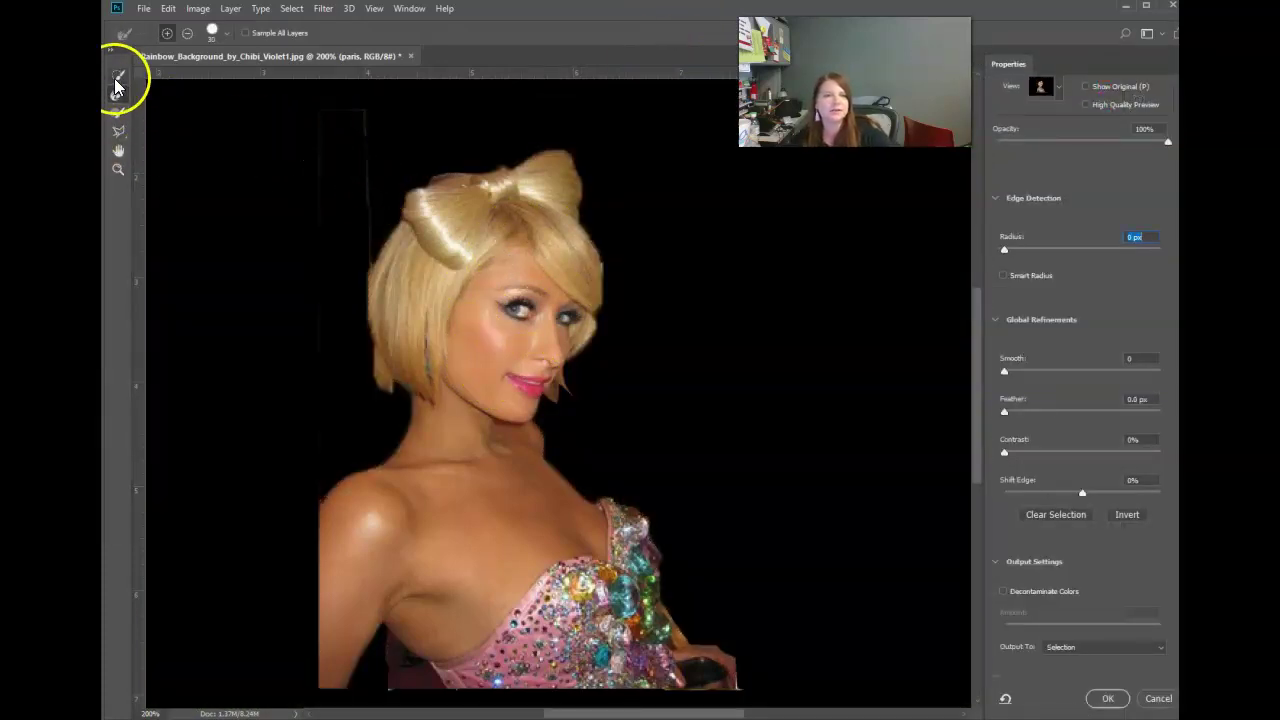
click(113, 120)
click(187, 33)
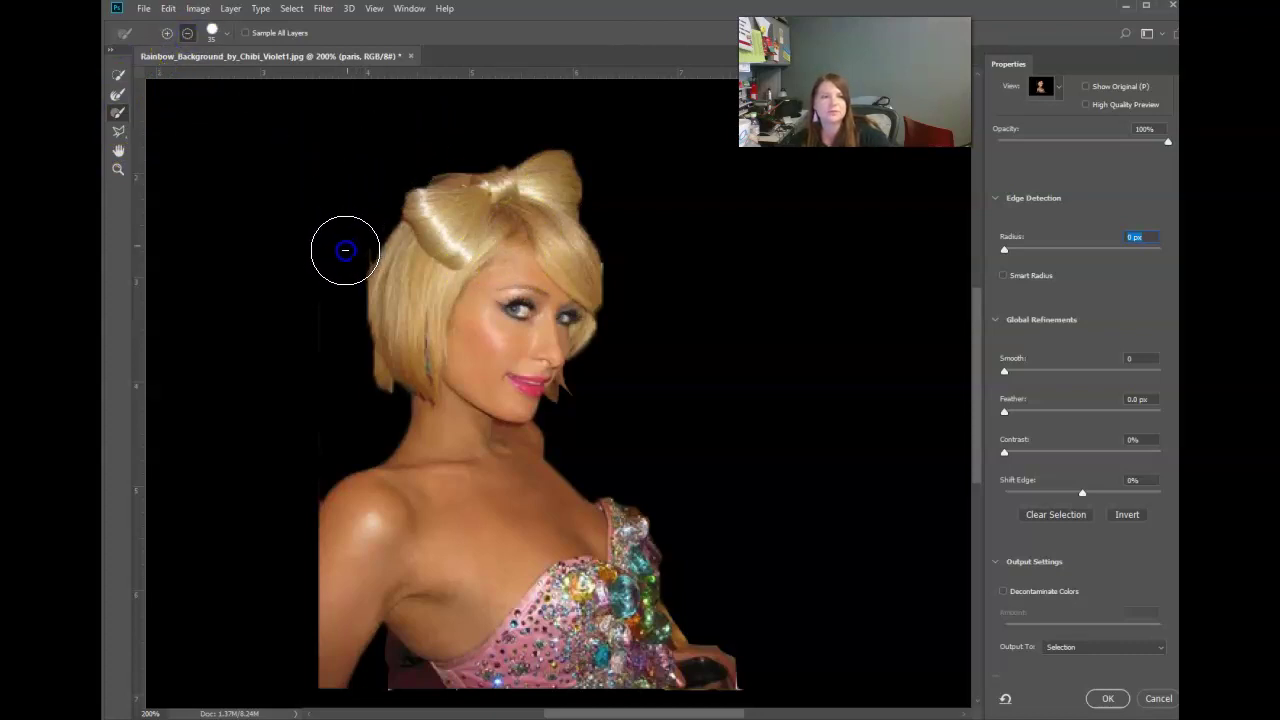
drag(318, 297, 326, 409)
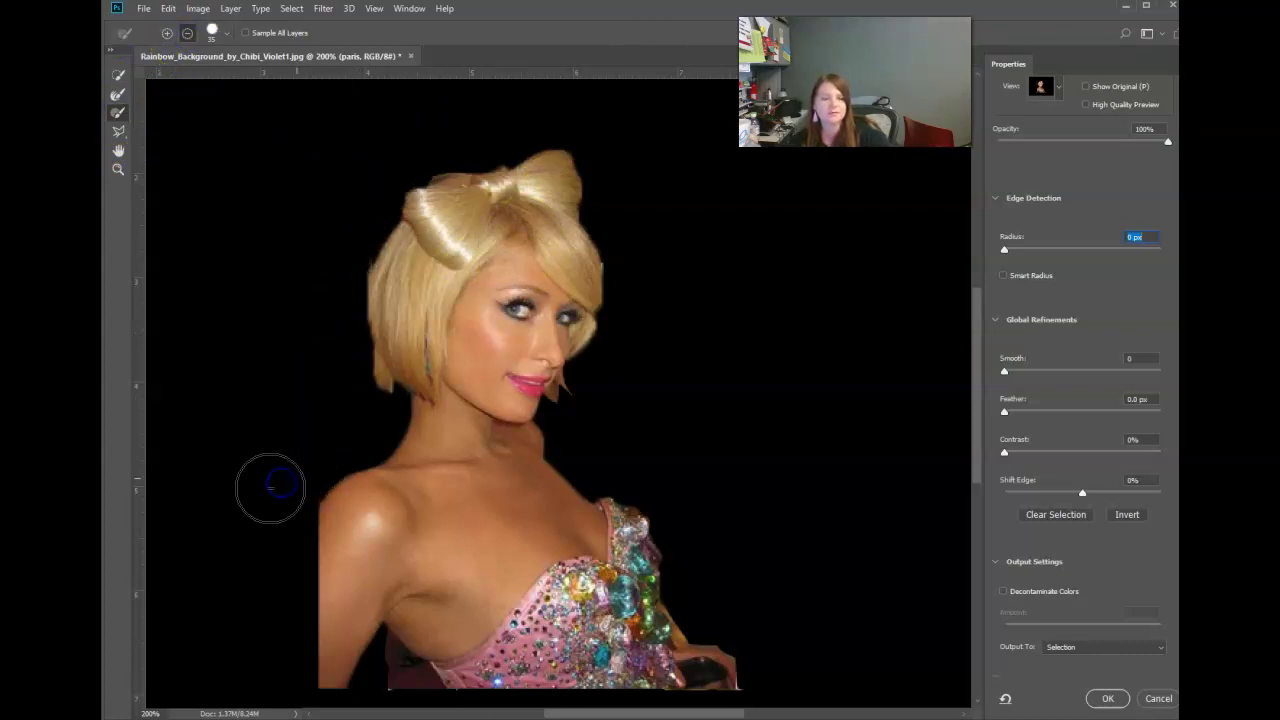
drag(270, 488, 758, 645)
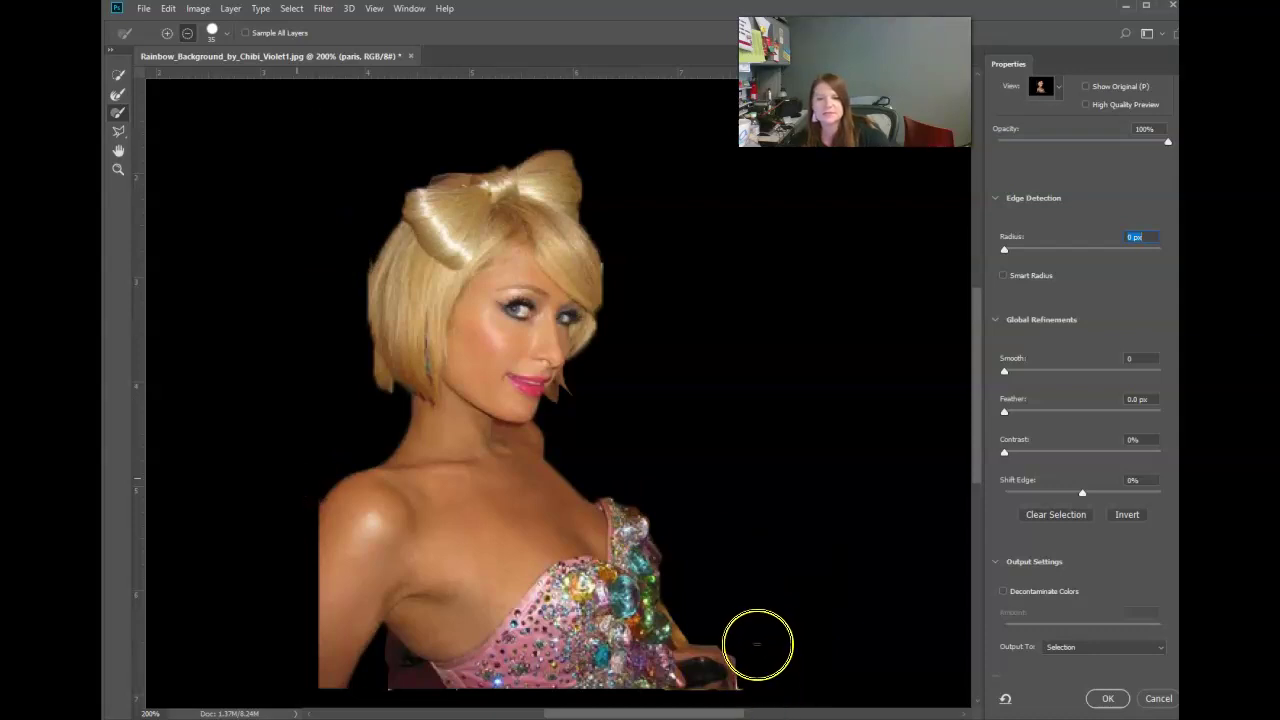
drag(755, 644, 751, 640)
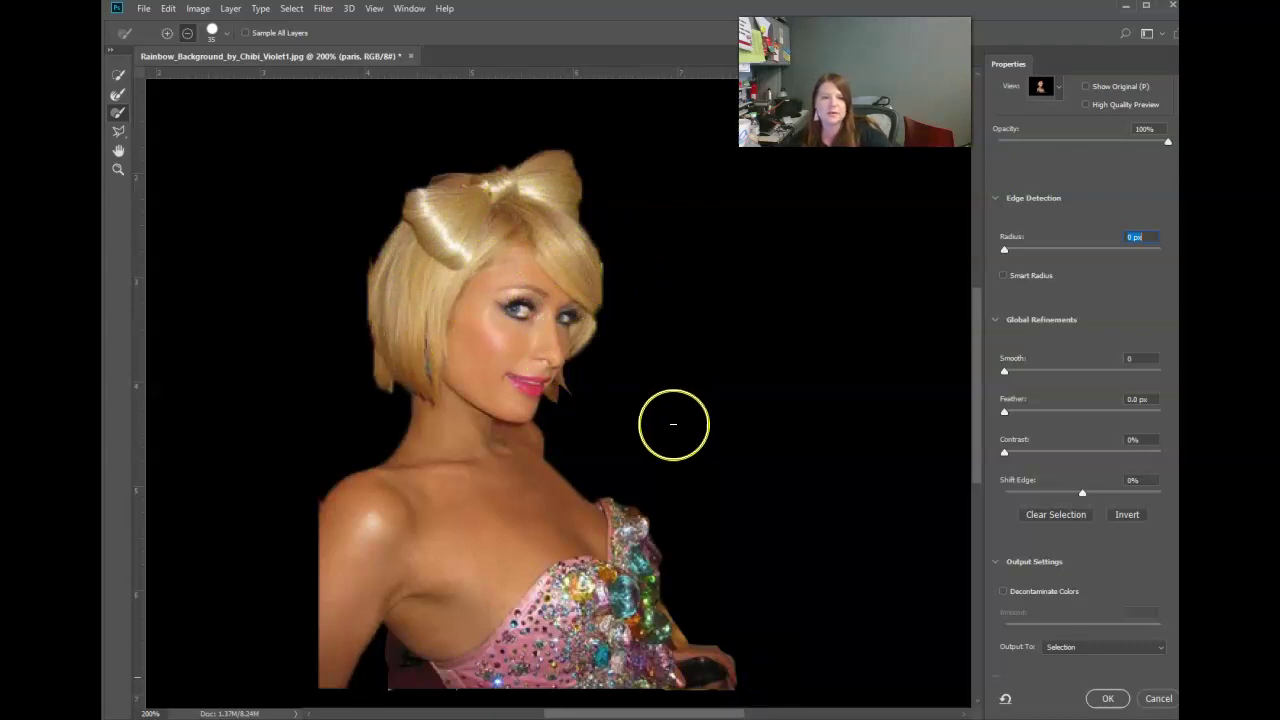
Step: Refine the edges along the hair bow and right hair down to the chin
click(116, 97)
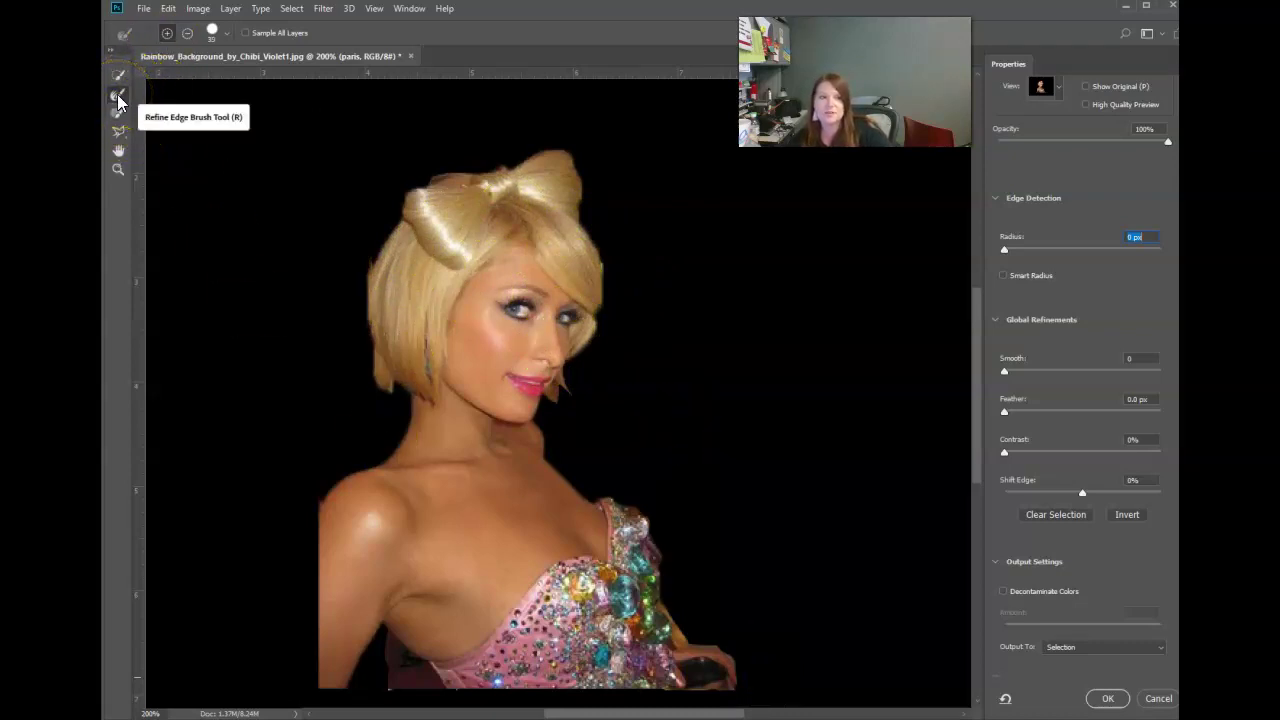
mouse_move(334, 118)
mouse_down()
mouse_move(588, 163)
mouse_move(533, 188)
mouse_move(499, 180)
mouse_up()
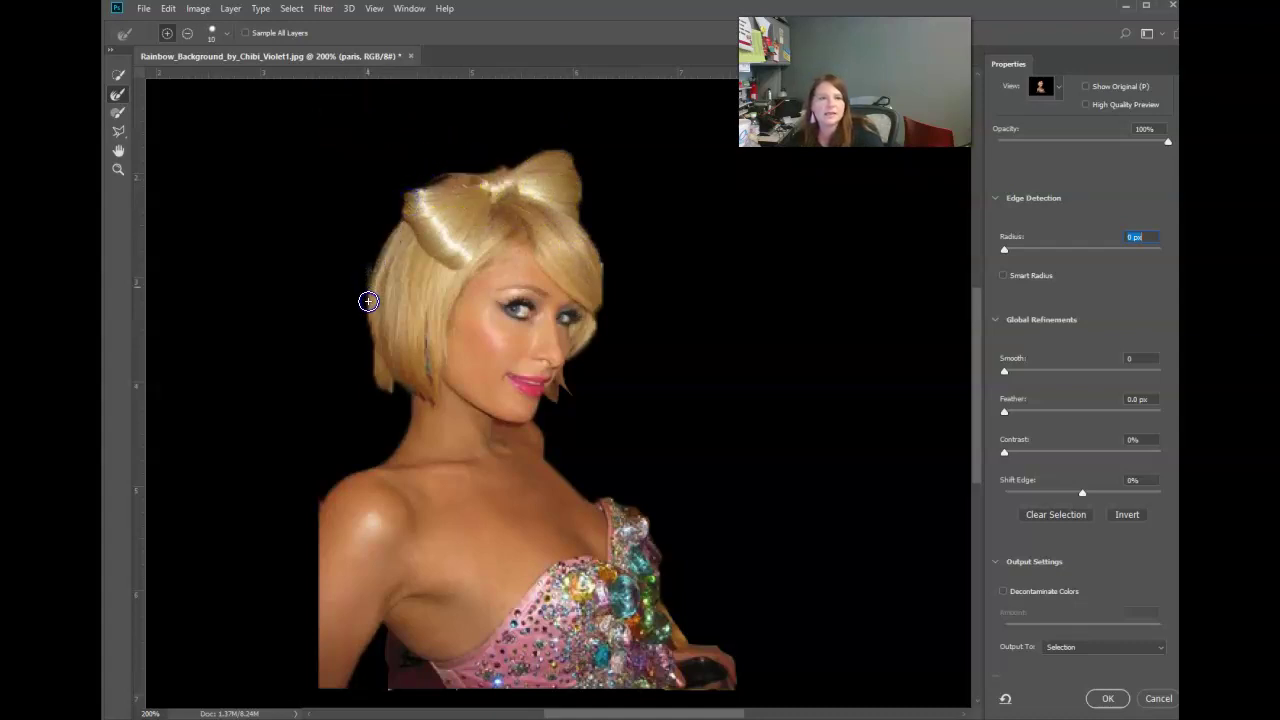
drag(557, 126, 559, 162)
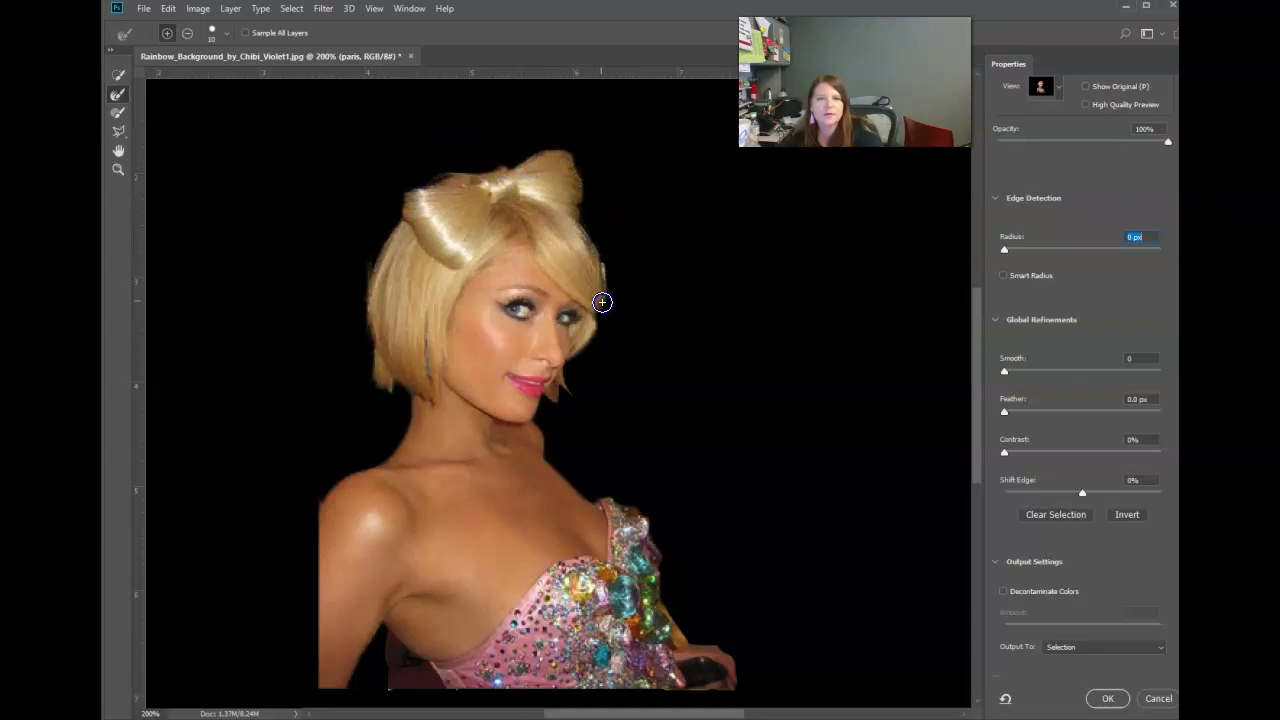
drag(603, 296, 557, 393)
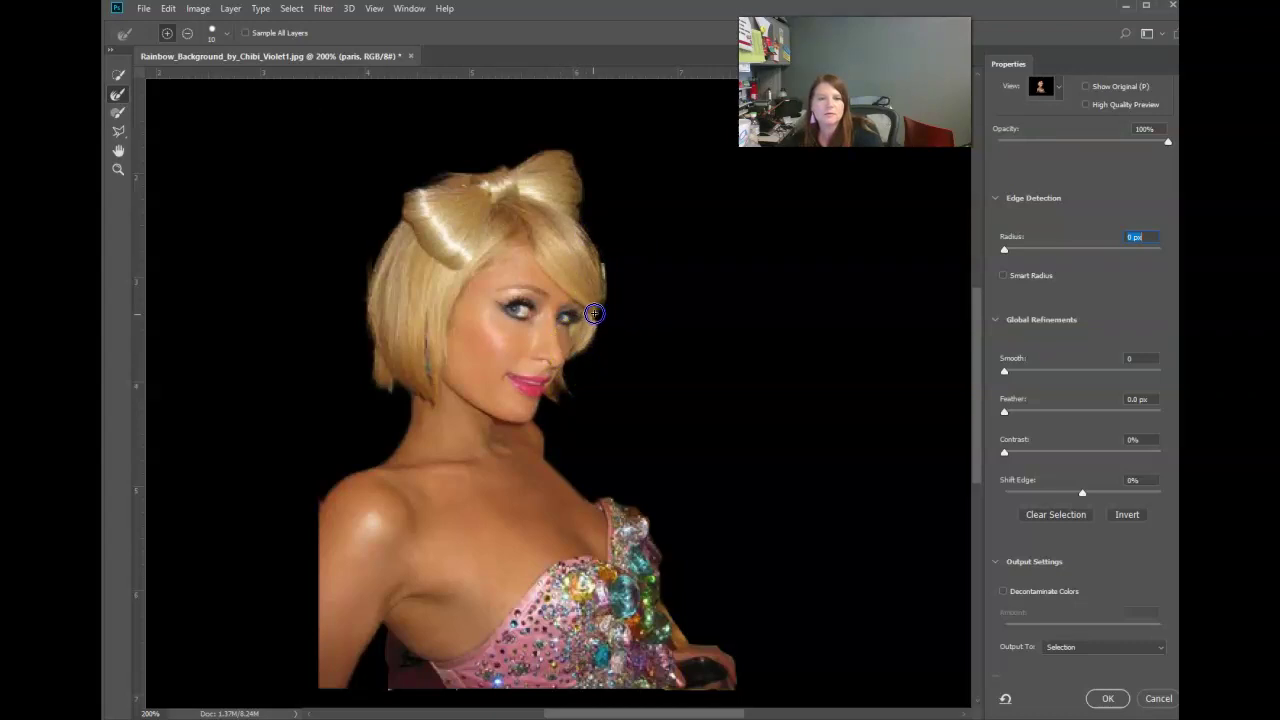
Step: Subtract stray background along the left hair edge with a smaller brush
click(187, 33)
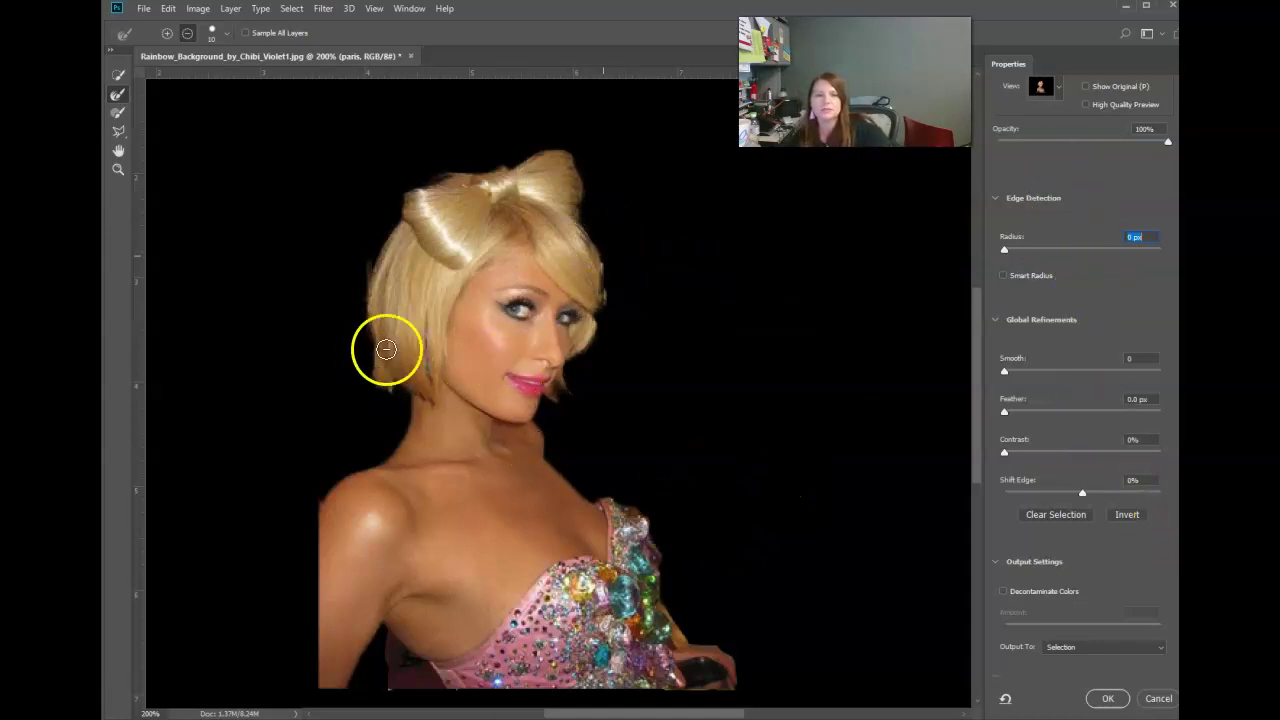
mouse_move(365, 261)
mouse_down()
mouse_move(360, 275)
mouse_move(400, 249)
mouse_move(591, 280)
mouse_move(583, 229)
mouse_move(383, 259)
mouse_up()
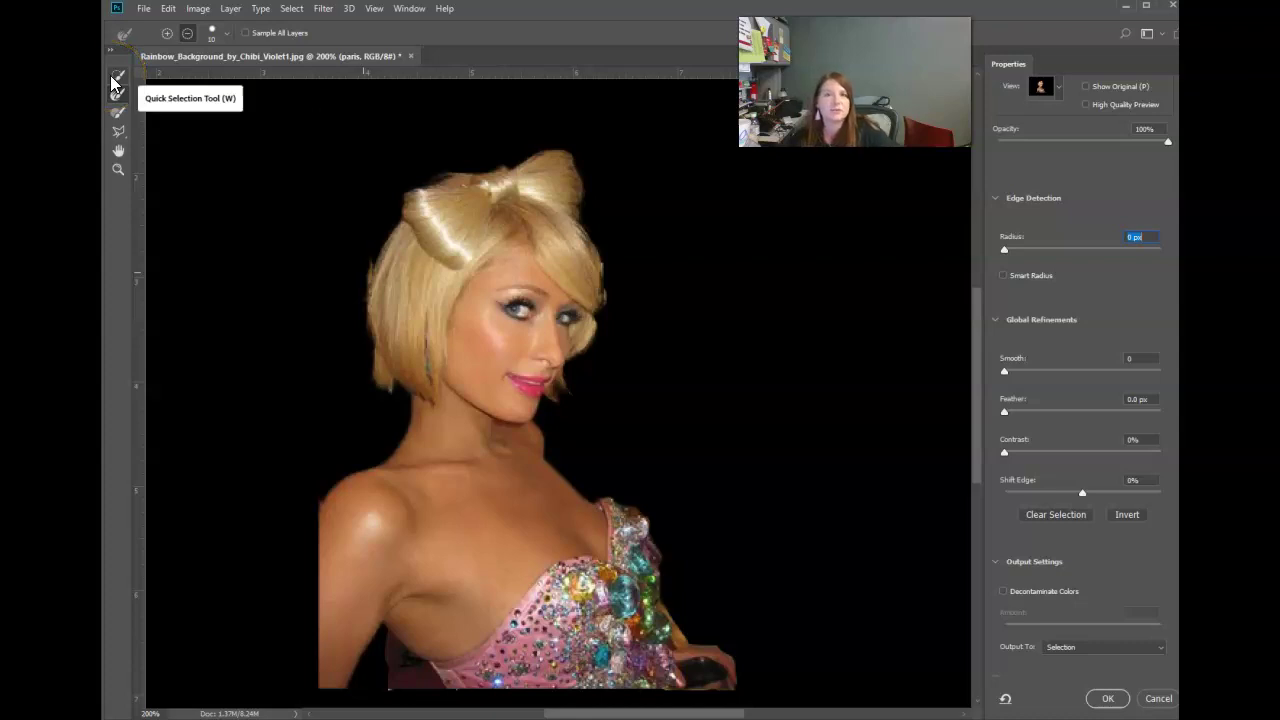
click(118, 120)
click(187, 33)
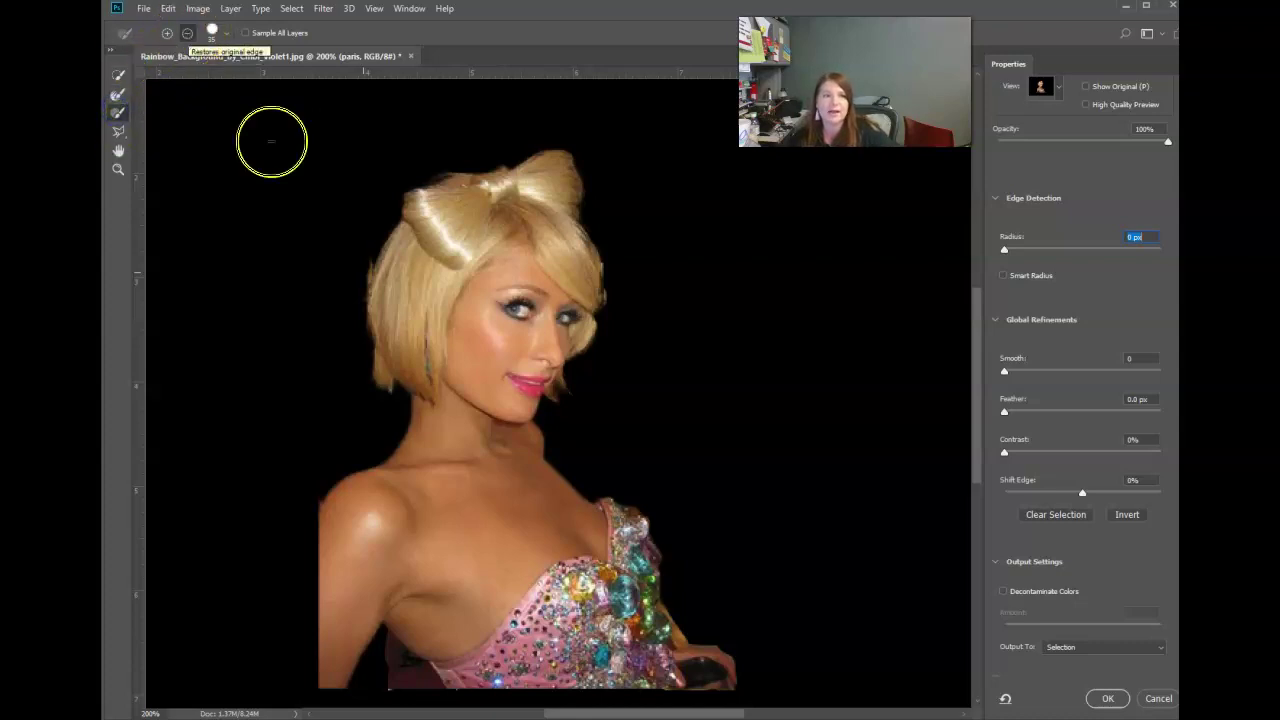
key(bracketleft)
key(bracketleft)
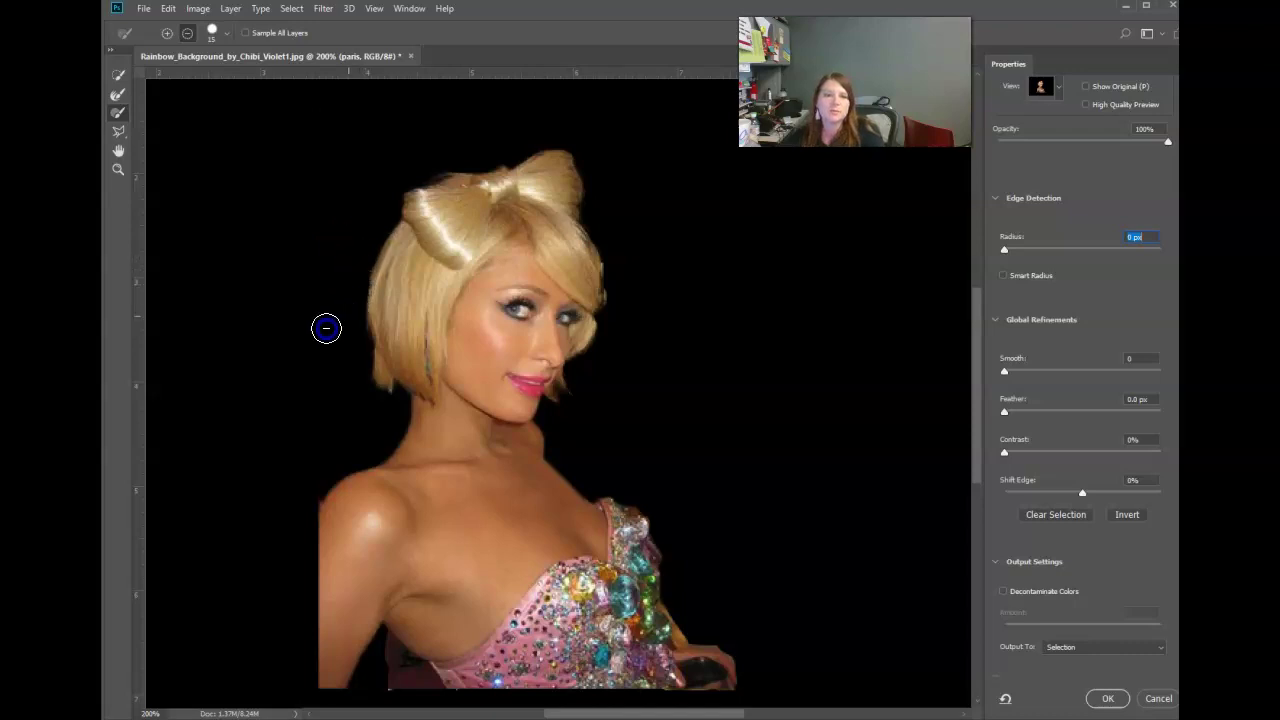
drag(212, 364, 612, 262)
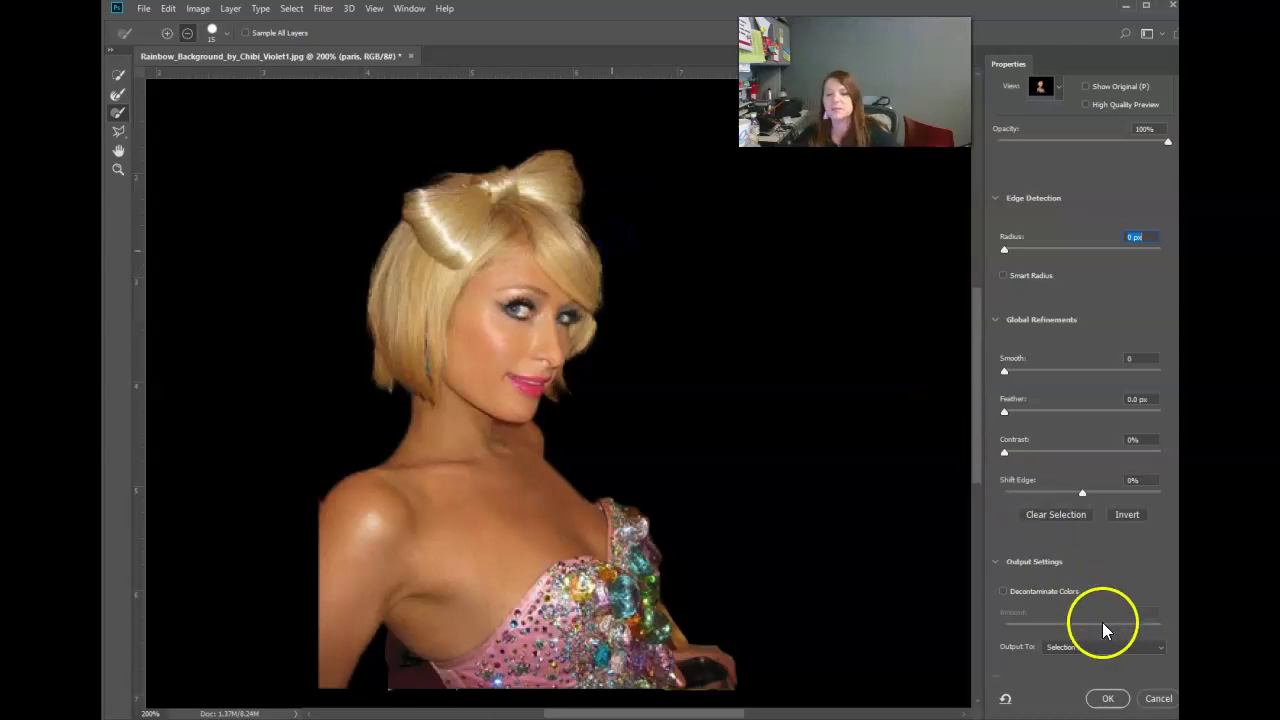
Step: Output the selection as a layer mask and drag the blonde woman up and right
click(1078, 655)
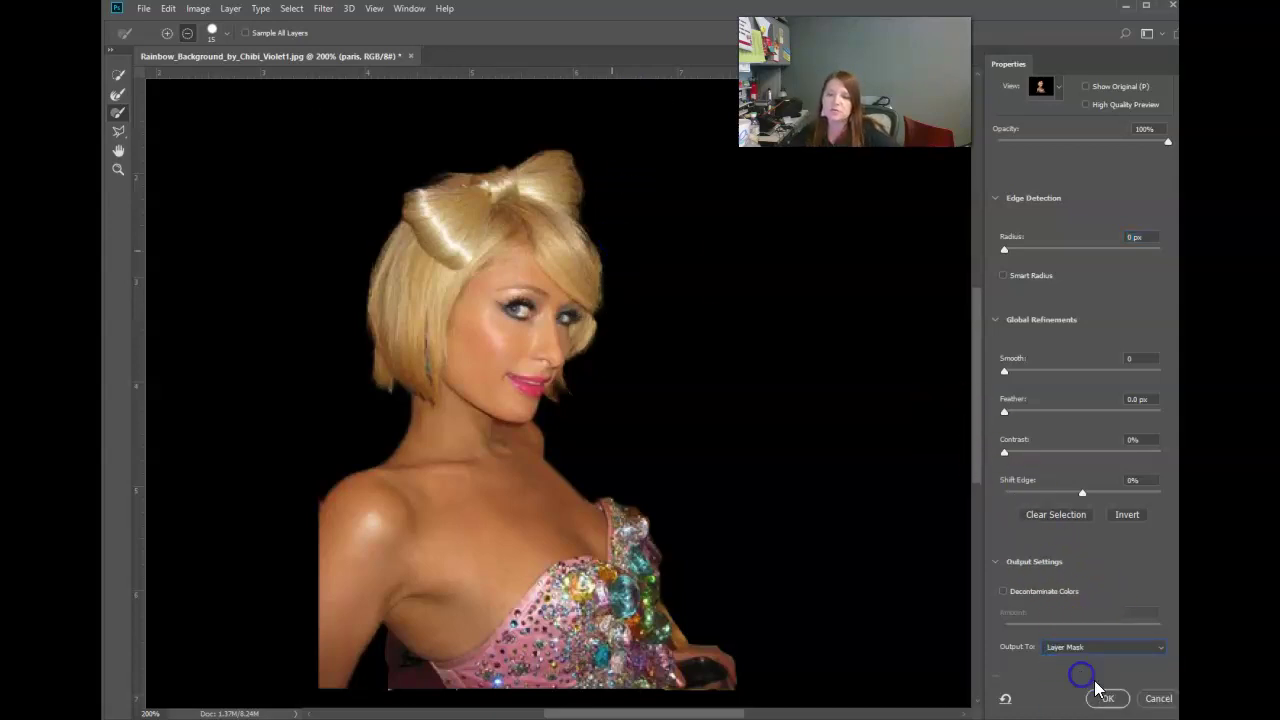
click(1112, 703)
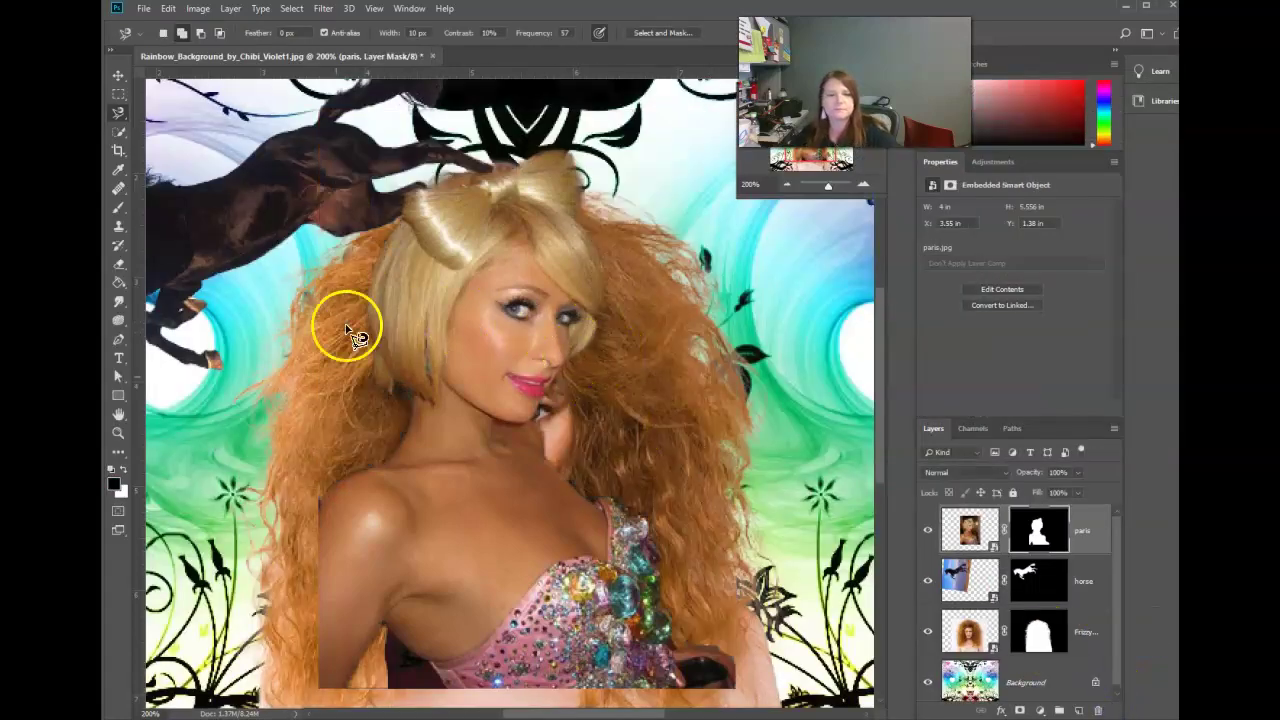
key(v)
drag(486, 543, 758, 585)
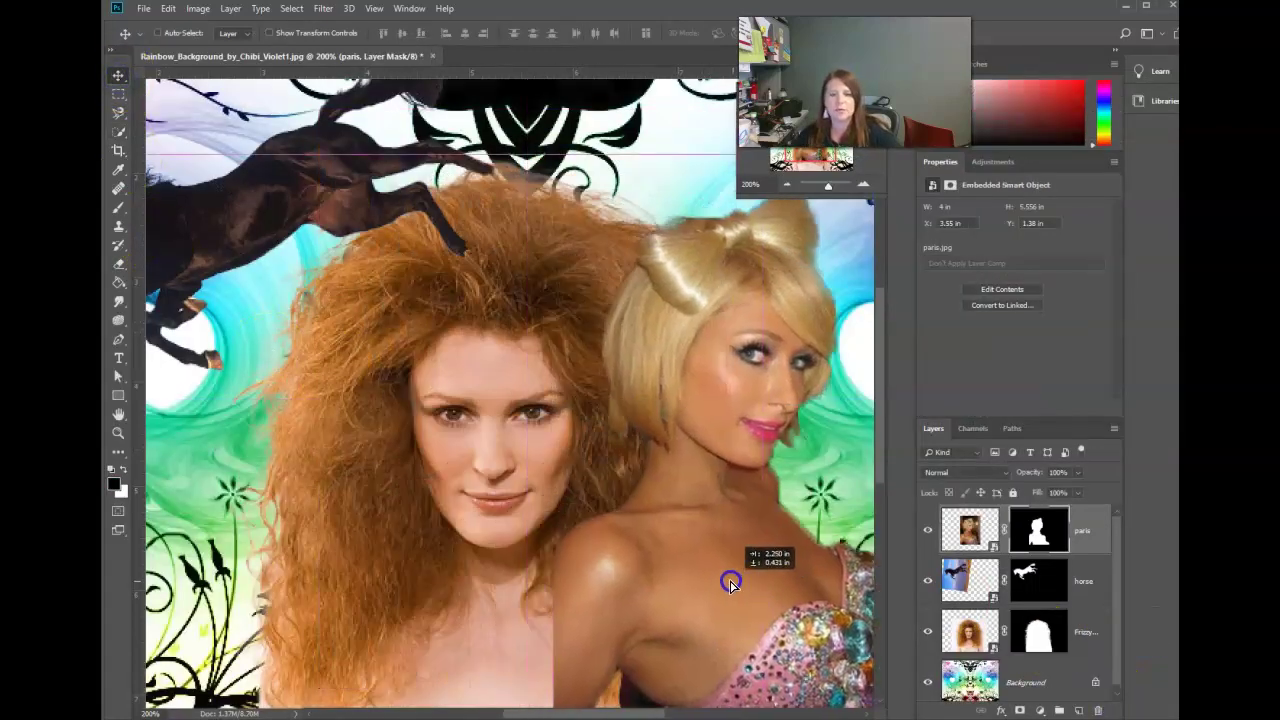
Step: Move the paris layer below FrizzyHair, just above Background, and shift her right and down
drag(1029, 543, 1095, 663)
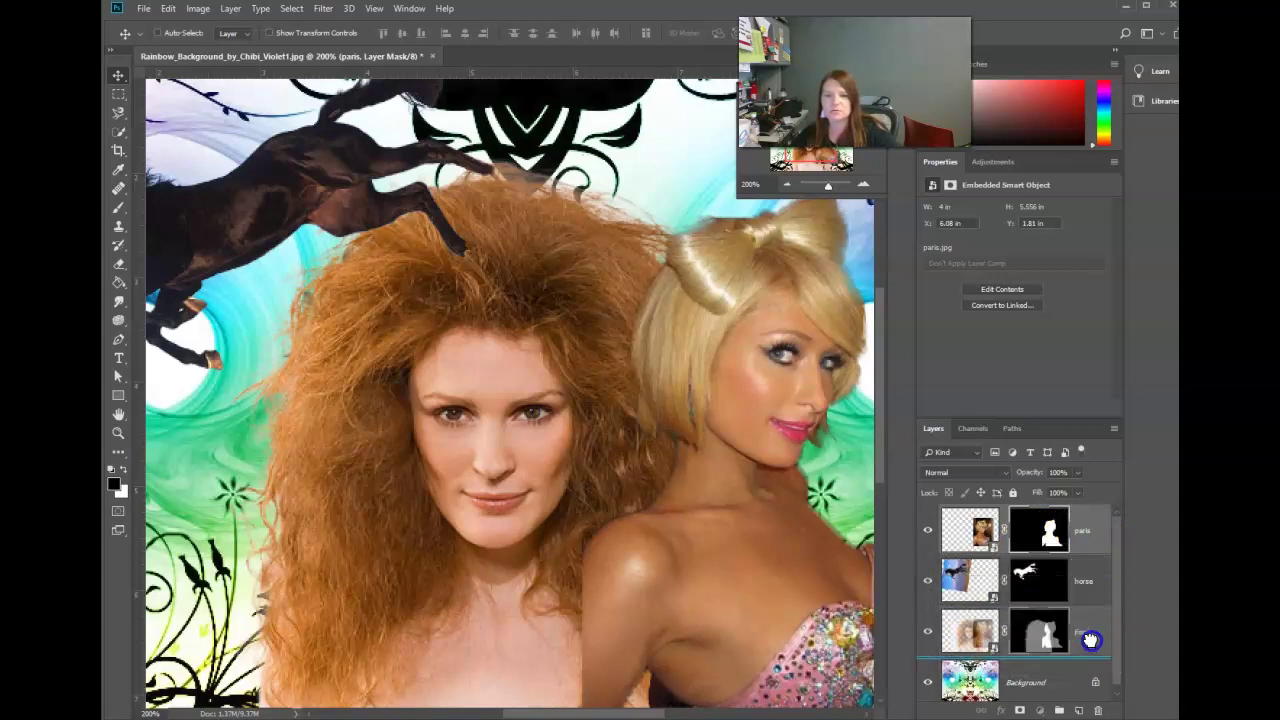
drag(1105, 652, 1092, 658)
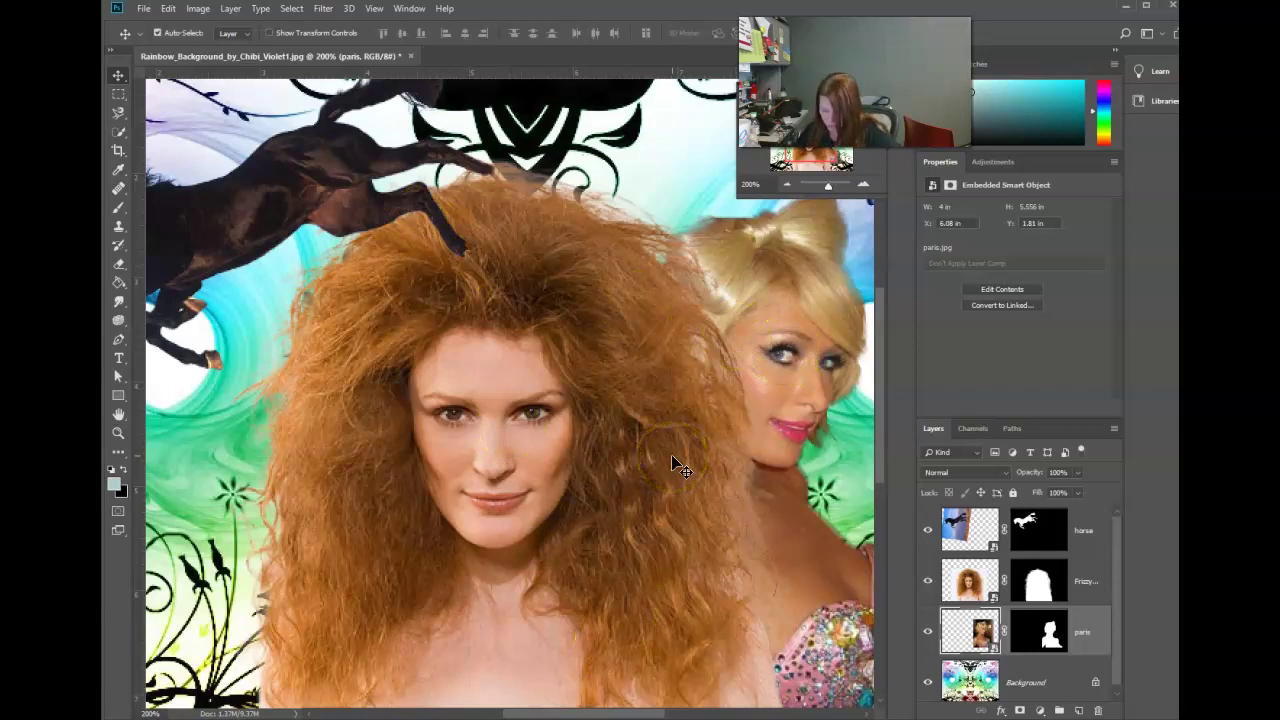
key(ctrl+minus)
mouse_move(655, 358)
mouse_down()
mouse_move(704, 428)
mouse_move(741, 409)
mouse_up()
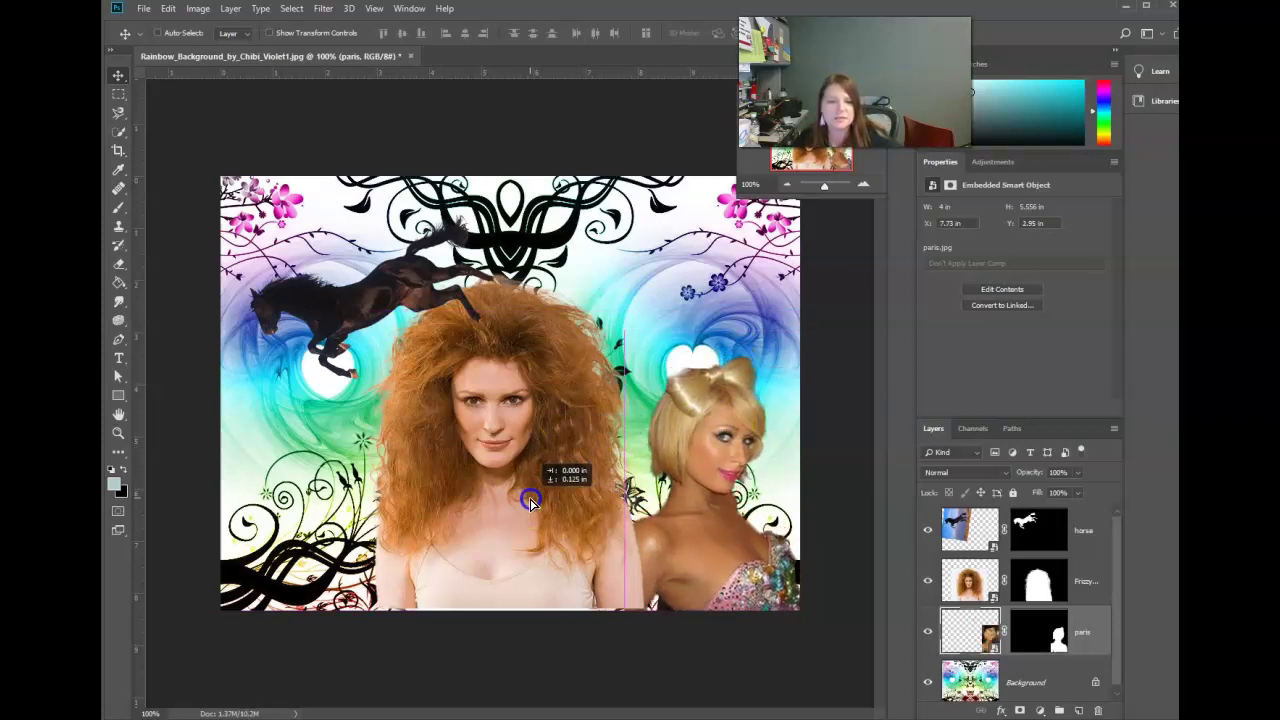
Step: Move the FrizzyHair layer up and right, and zoom in where the women meet
click(968, 580)
drag(650, 517, 597, 494)
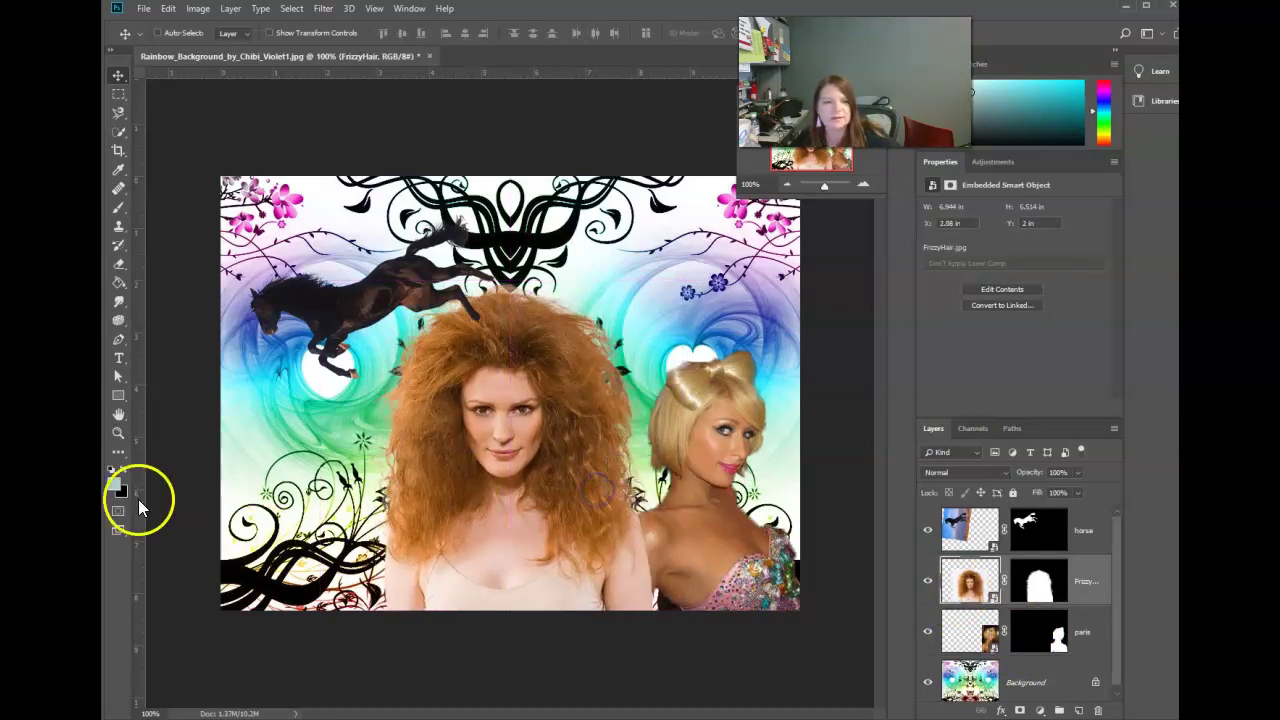
click(118, 433)
click(698, 515)
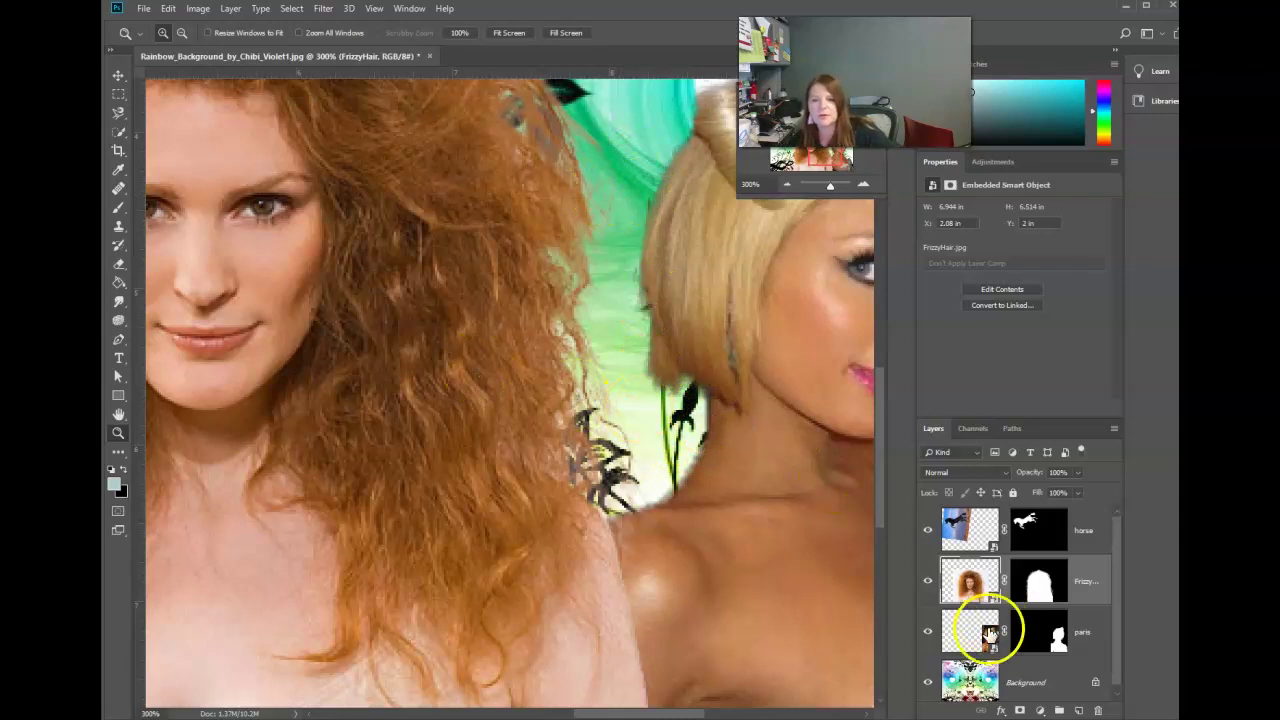
Step: Slide the paris layer left and up, and target FrizzyHair's layer mask
click(989, 634)
click(119, 77)
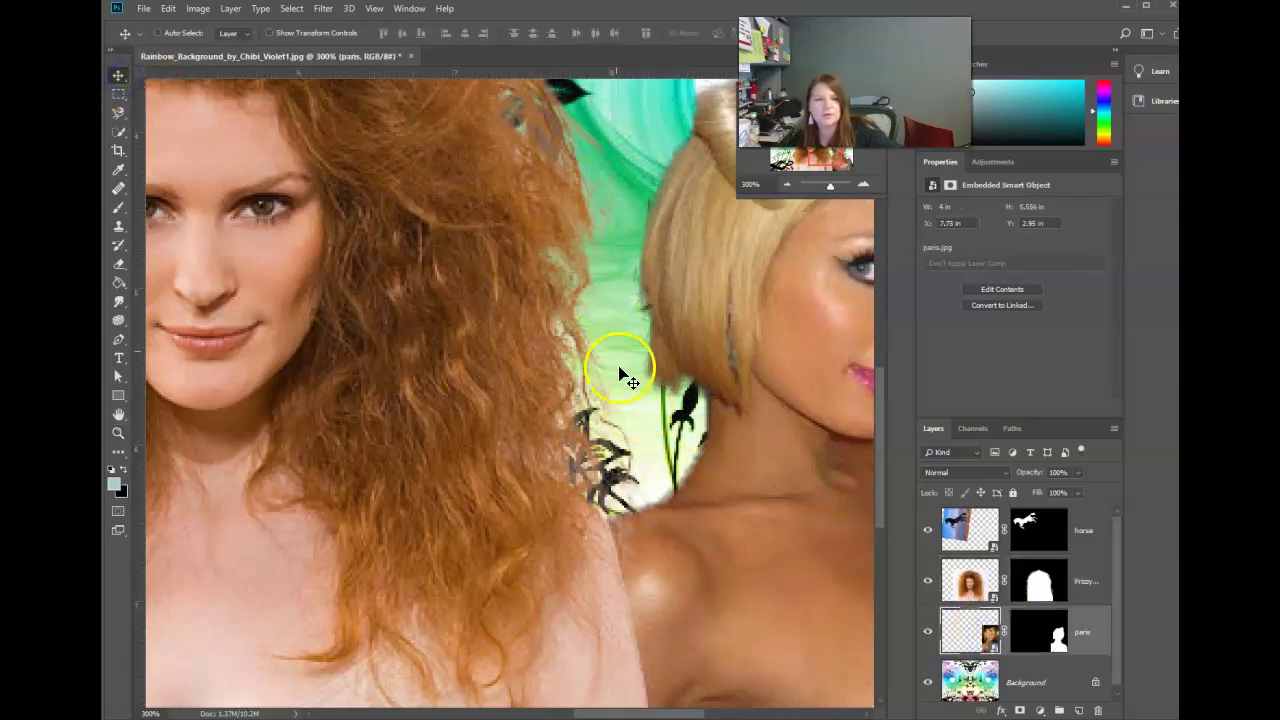
mouse_move(743, 358)
mouse_down()
mouse_move(686, 338)
mouse_move(607, 348)
mouse_up()
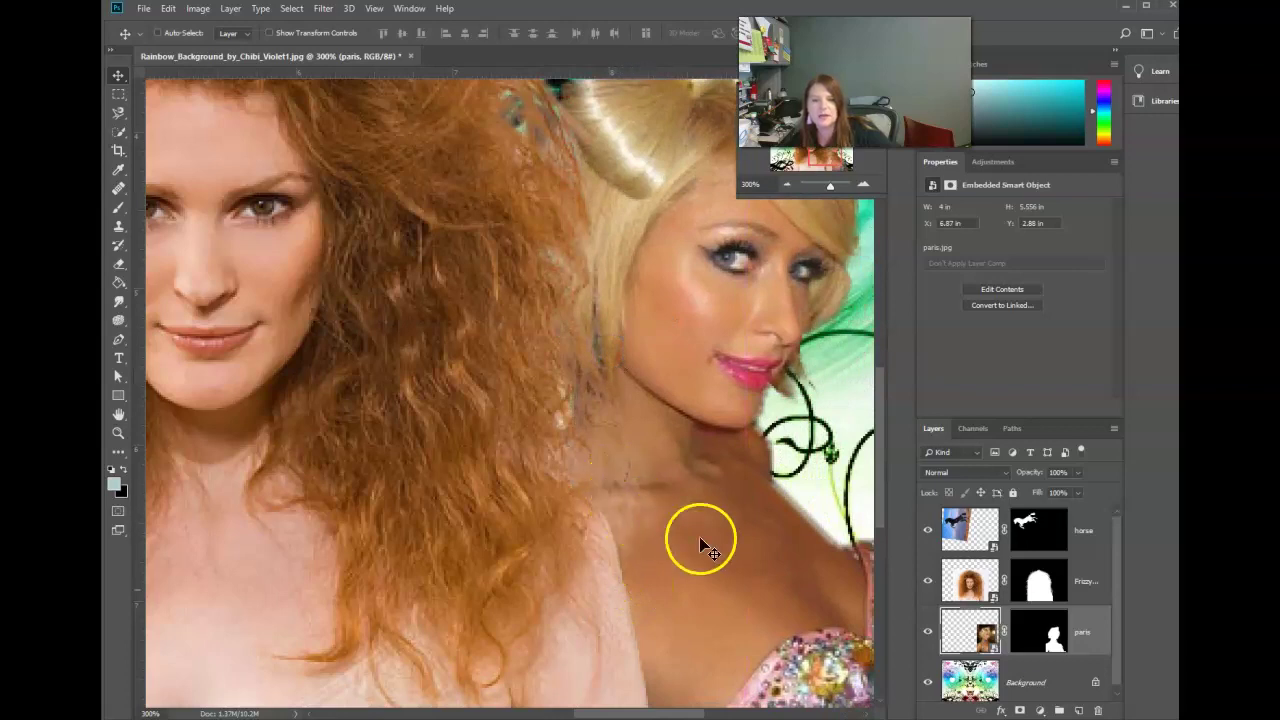
click(1034, 592)
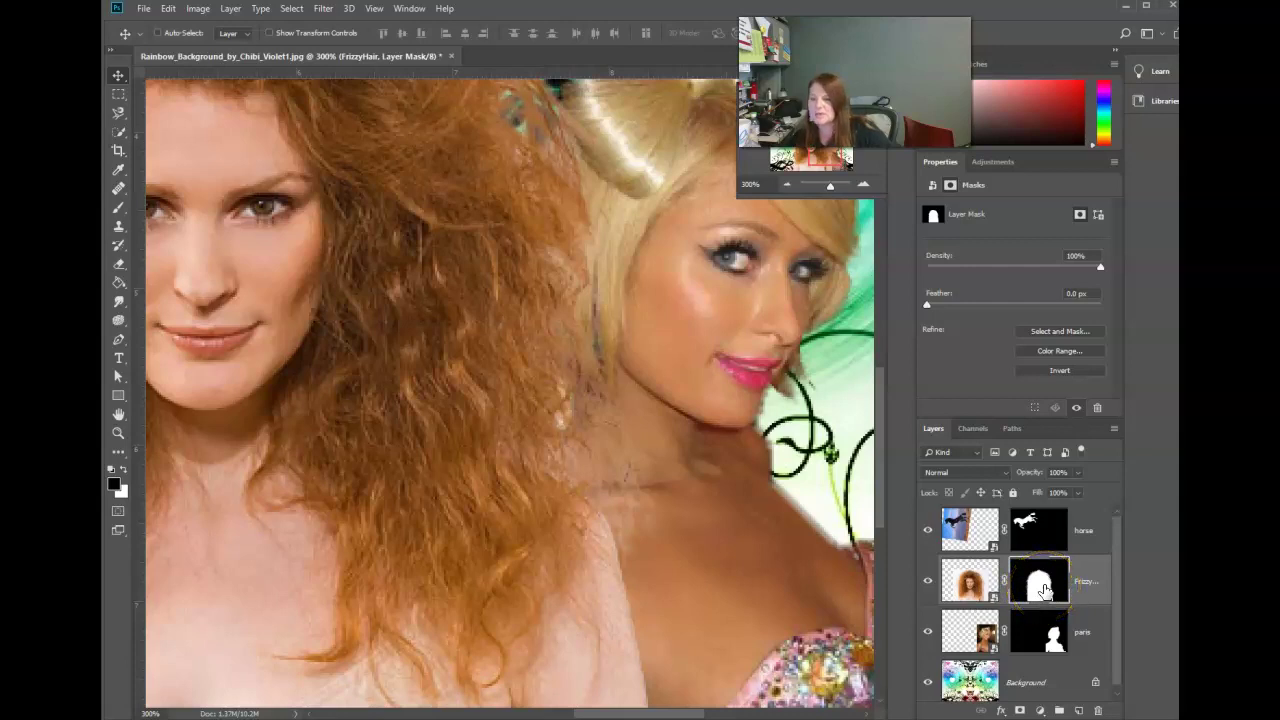
Step: Paint on FrizzyHair's mask to hide hair strands over the blonde woman's neck
click(1045, 592)
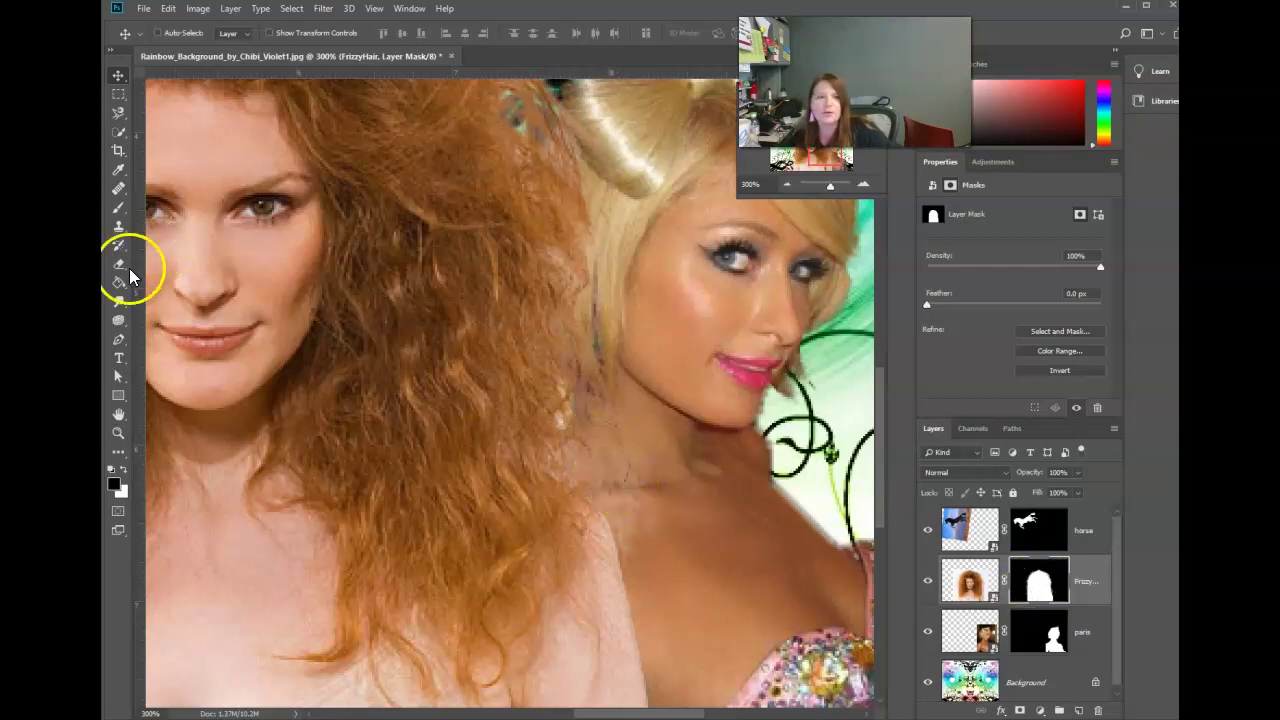
click(117, 210)
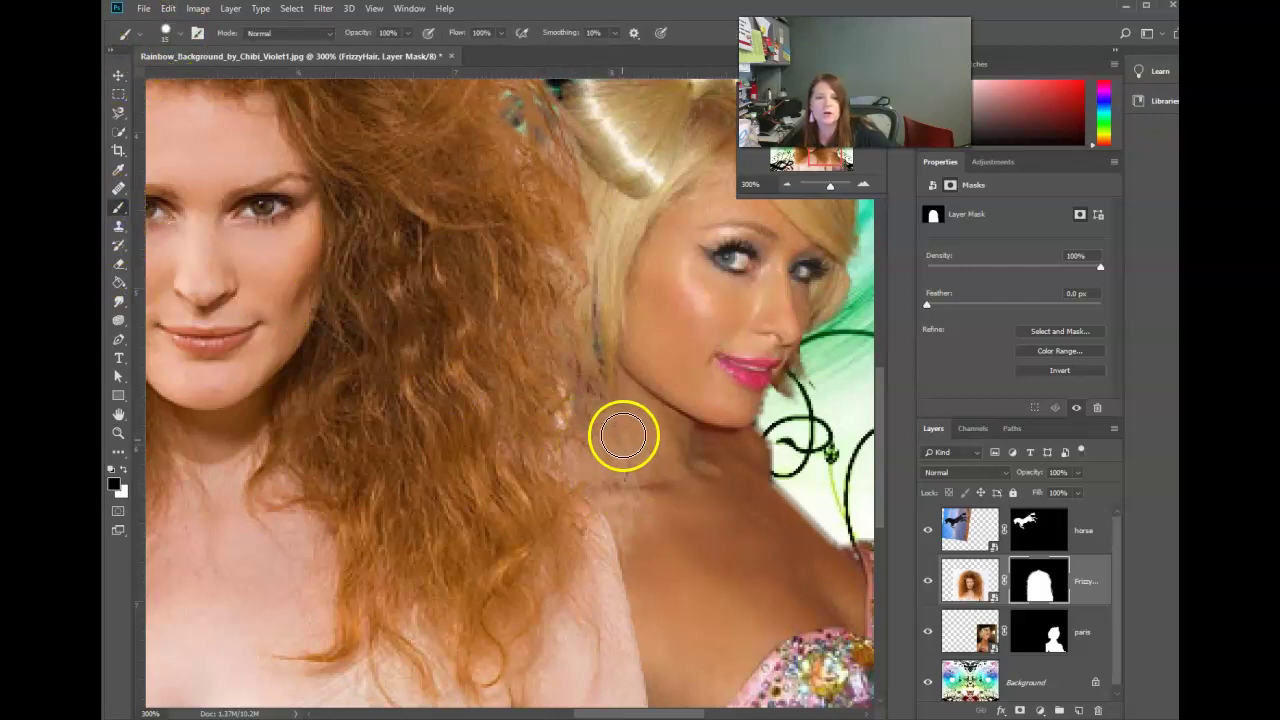
drag(597, 436, 648, 457)
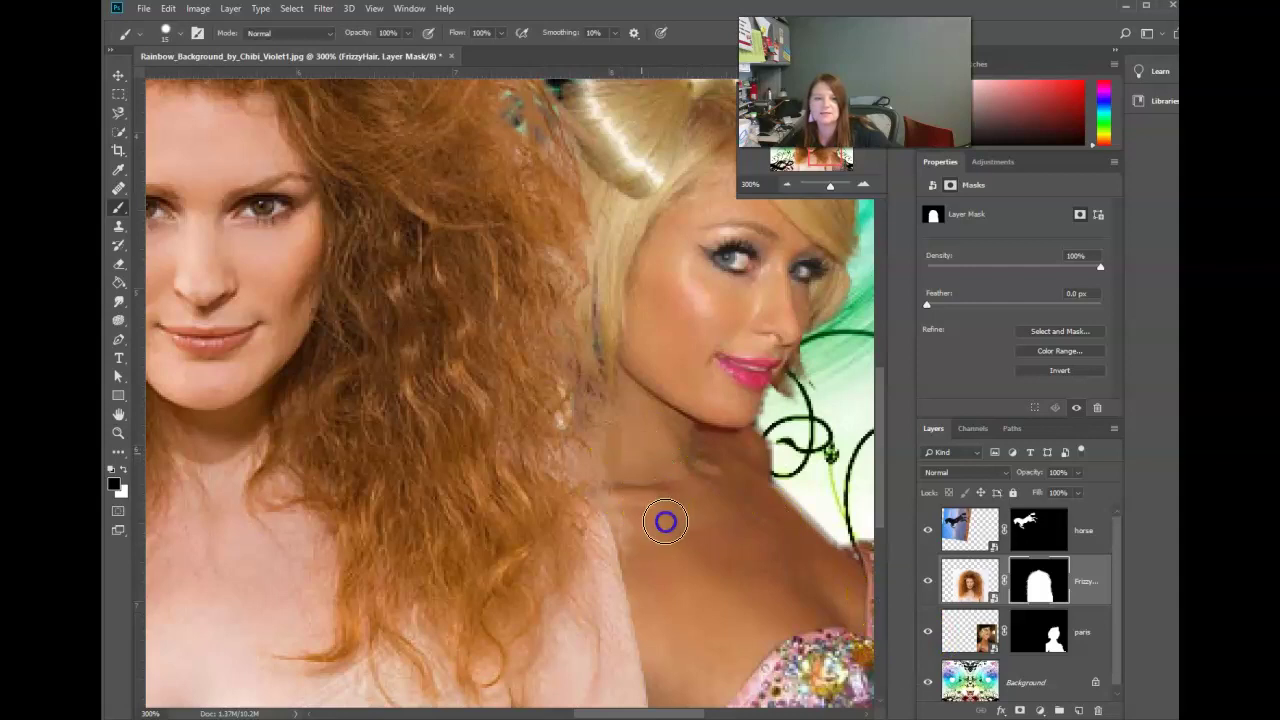
mouse_move(665, 521)
mouse_down()
mouse_move(623, 443)
mouse_move(641, 540)
mouse_up()
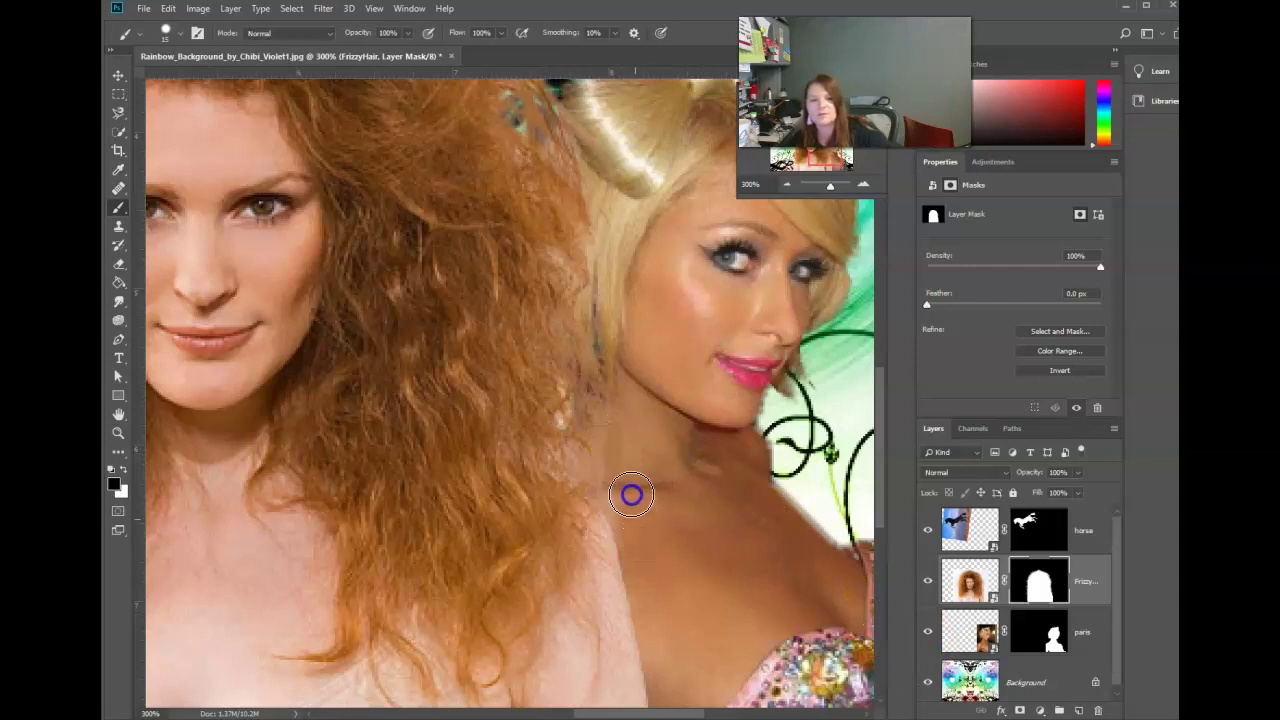
Step: Select the KYLE Bonus Chunky Charcoal brush from the Dry Media Brushes presets
click(183, 40)
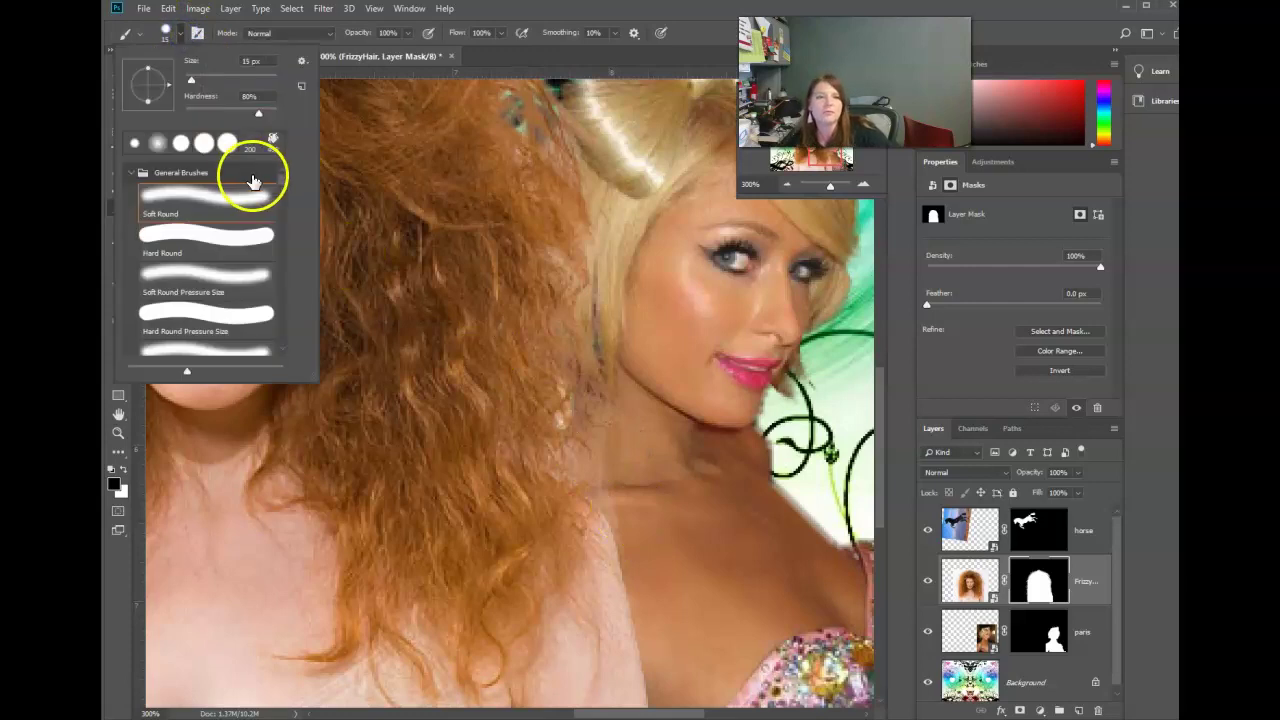
scroll(285, 193, down, 3)
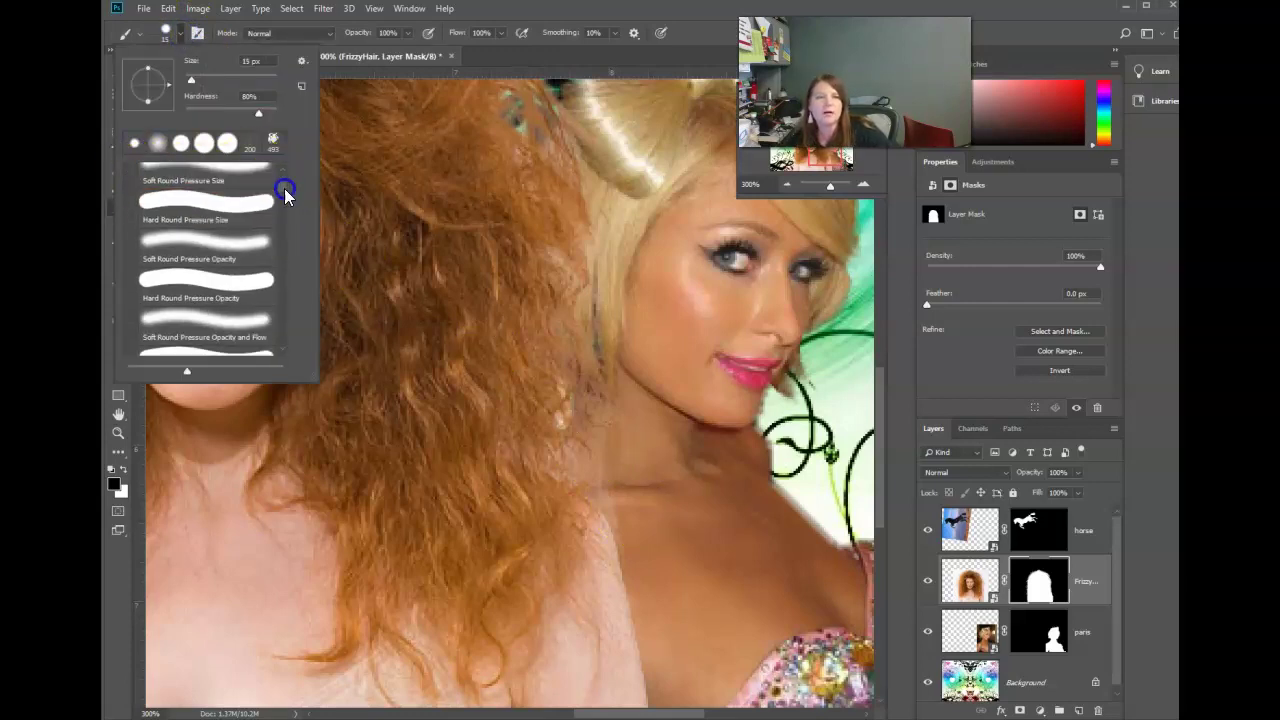
scroll(285, 193, down, 4)
scroll(290, 203, down, 1)
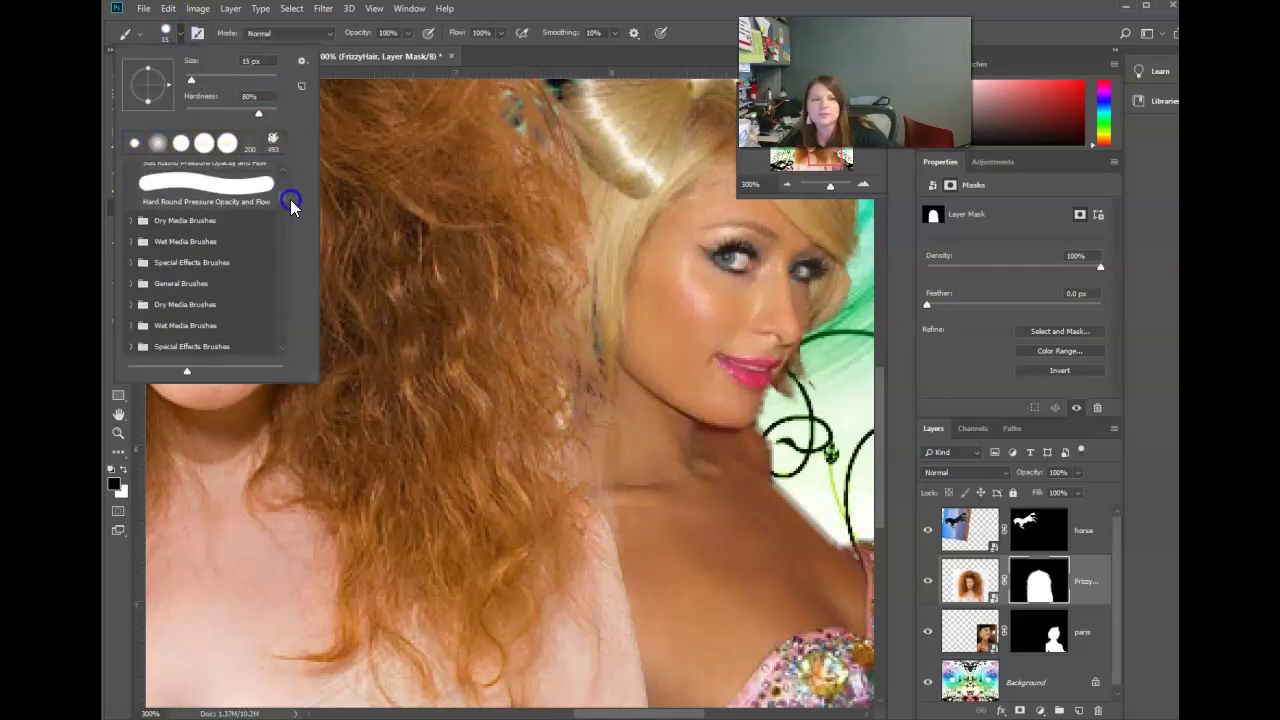
click(128, 218)
scroll(285, 205, down, 3)
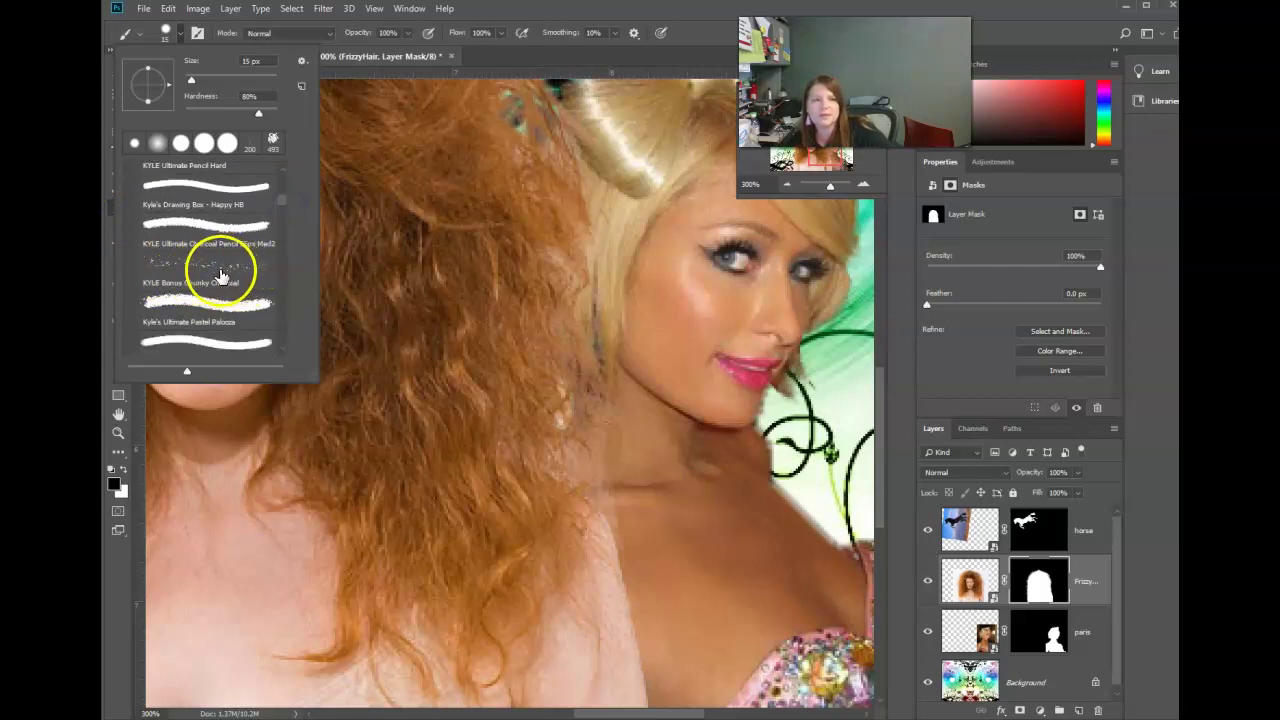
scroll(284, 207, down, 5)
scroll(286, 206, up, 1)
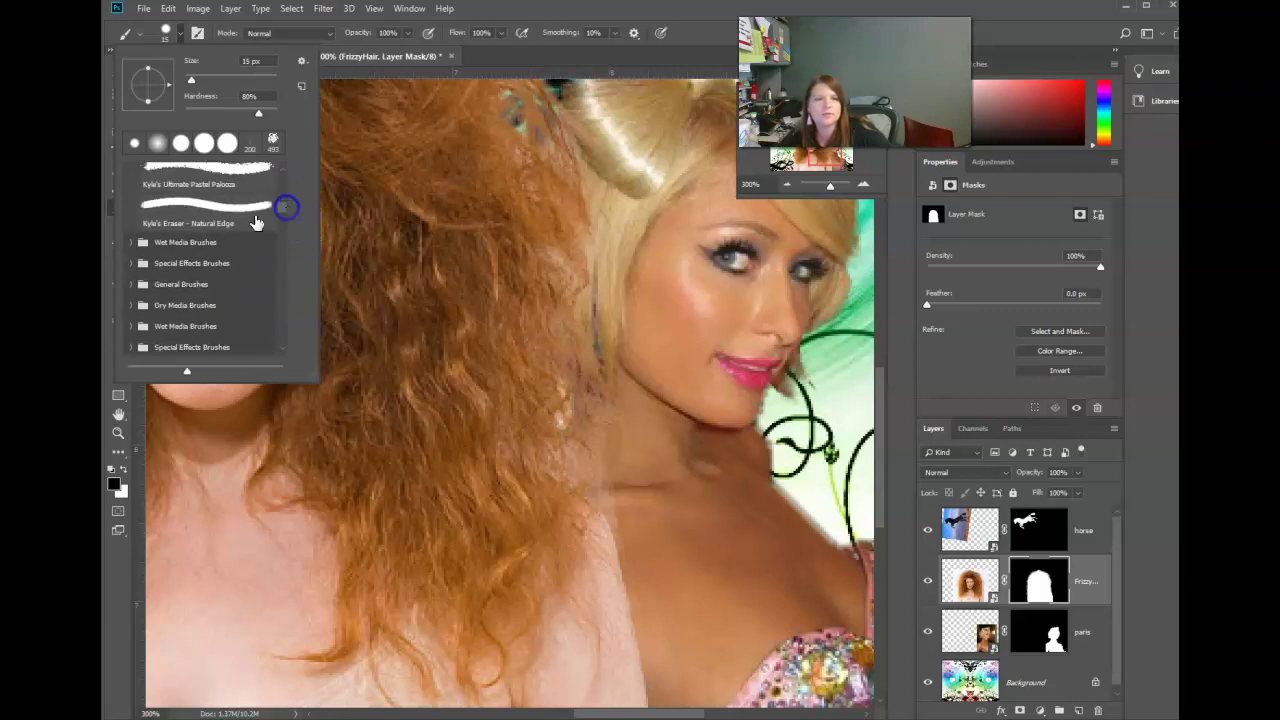
click(136, 244)
scroll(266, 318, down, 1)
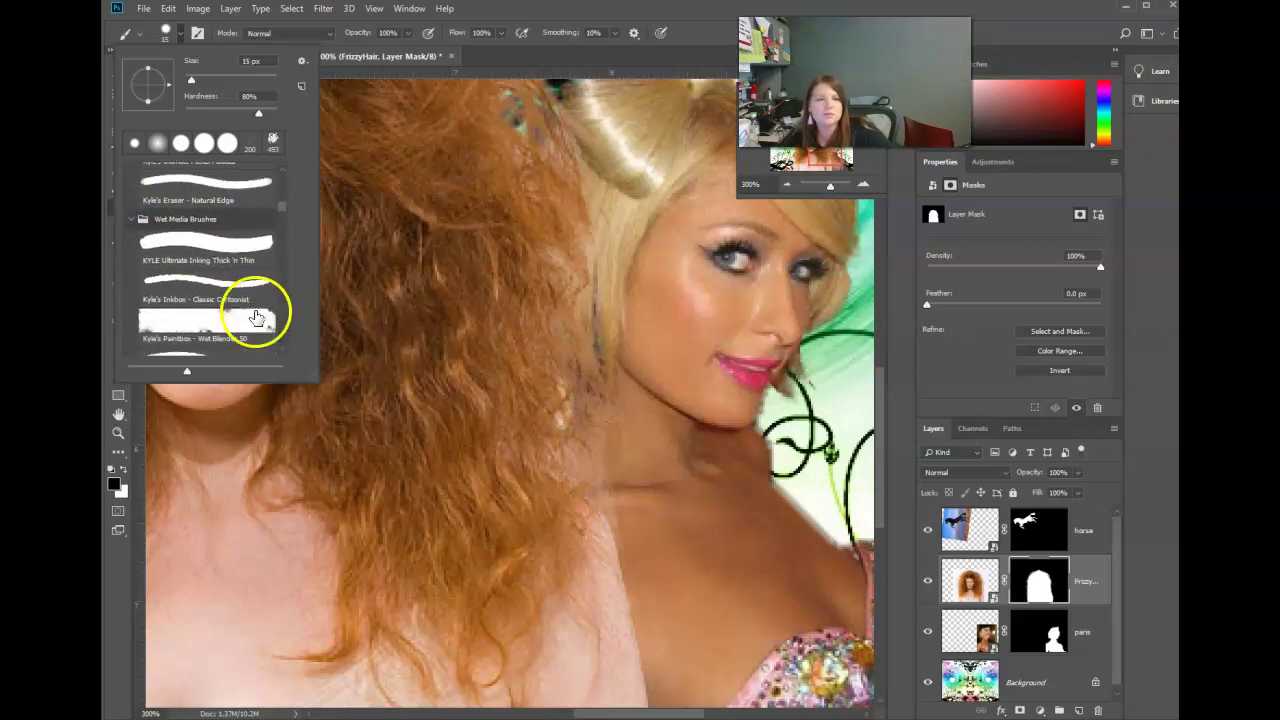
scroll(270, 322, down, 2)
scroll(273, 330, down, 1)
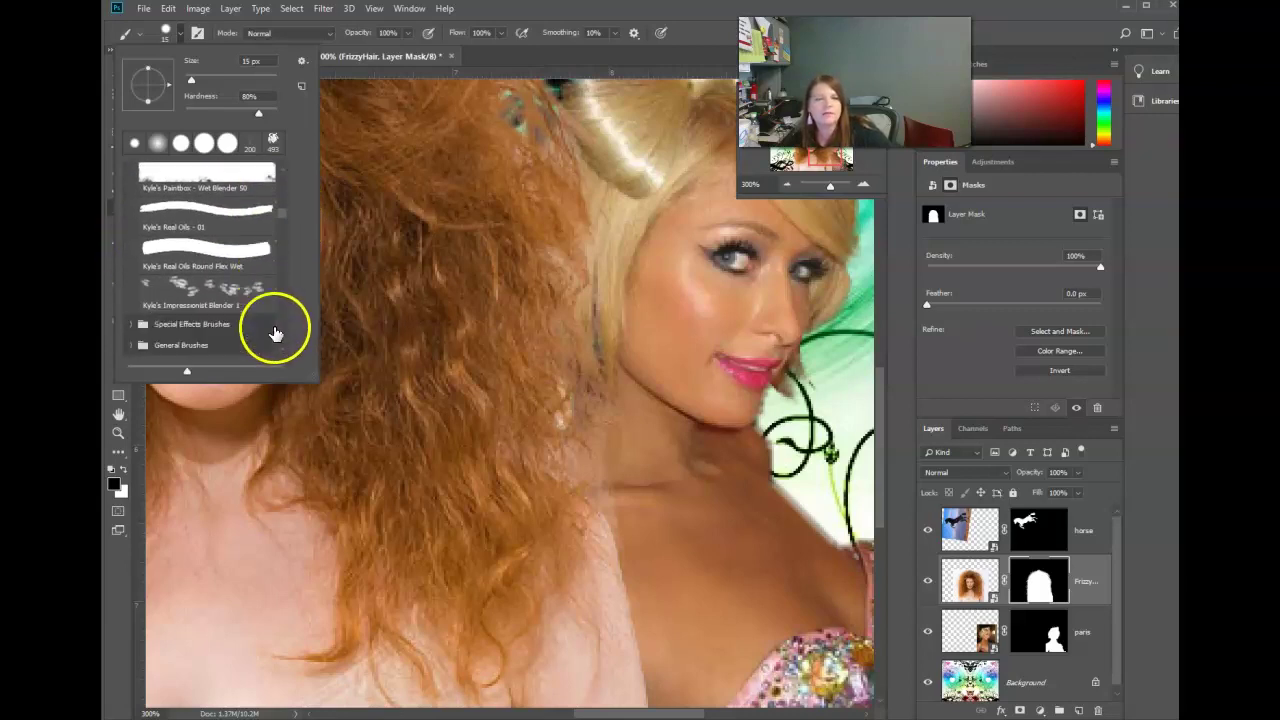
scroll(265, 340, up, 1)
scroll(270, 332, down, 1)
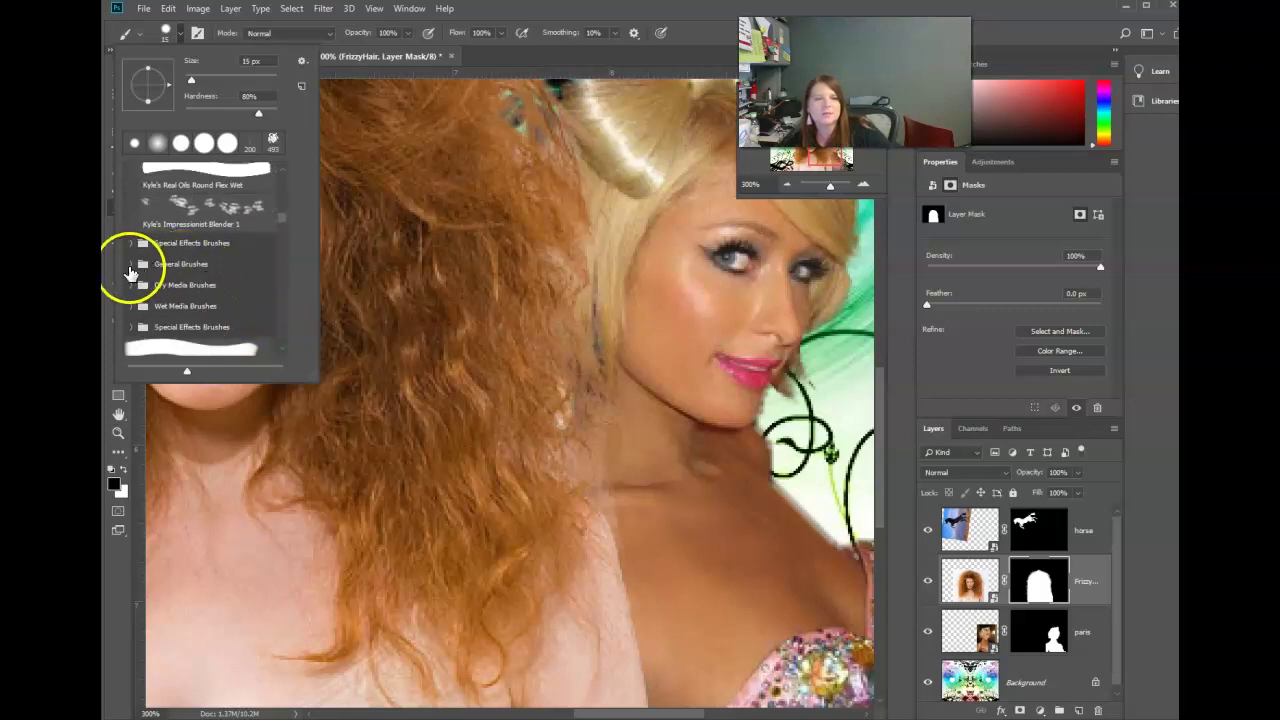
click(131, 264)
scroll(200, 300, down, 2)
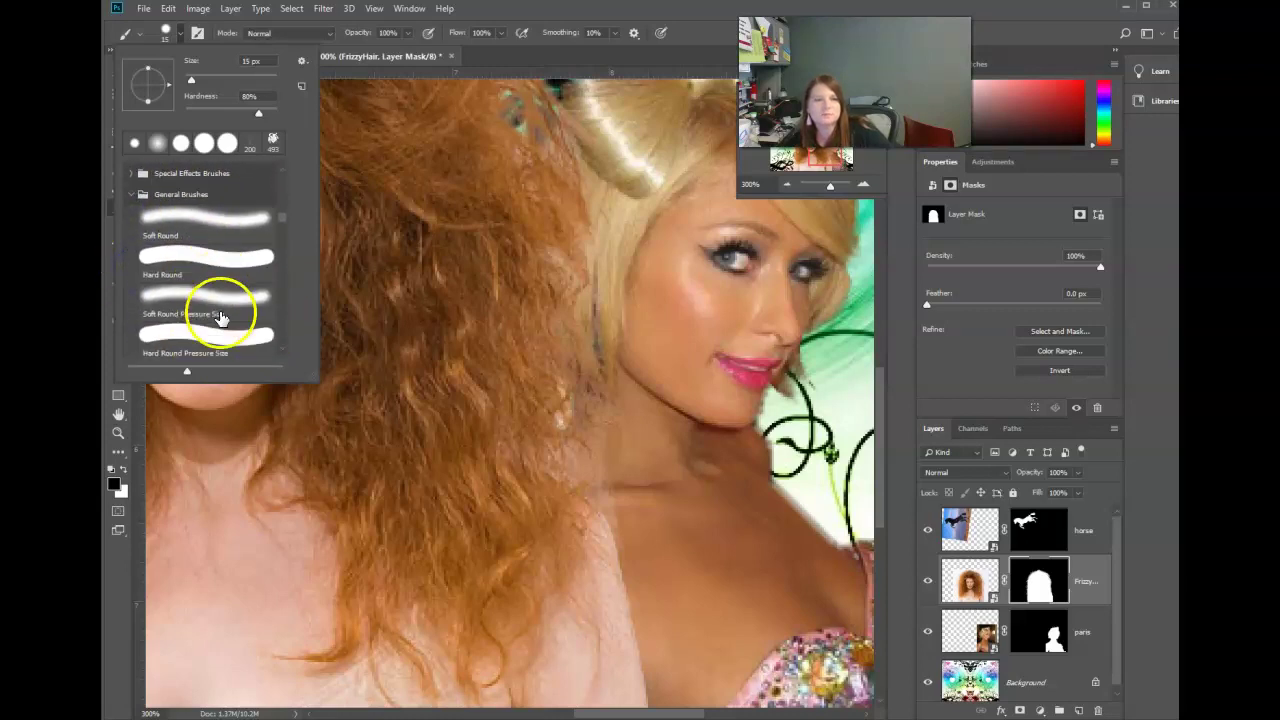
scroll(225, 315, down, 2)
scroll(245, 330, down, 2)
scroll(255, 338, down, 2)
scroll(260, 340, down, 2)
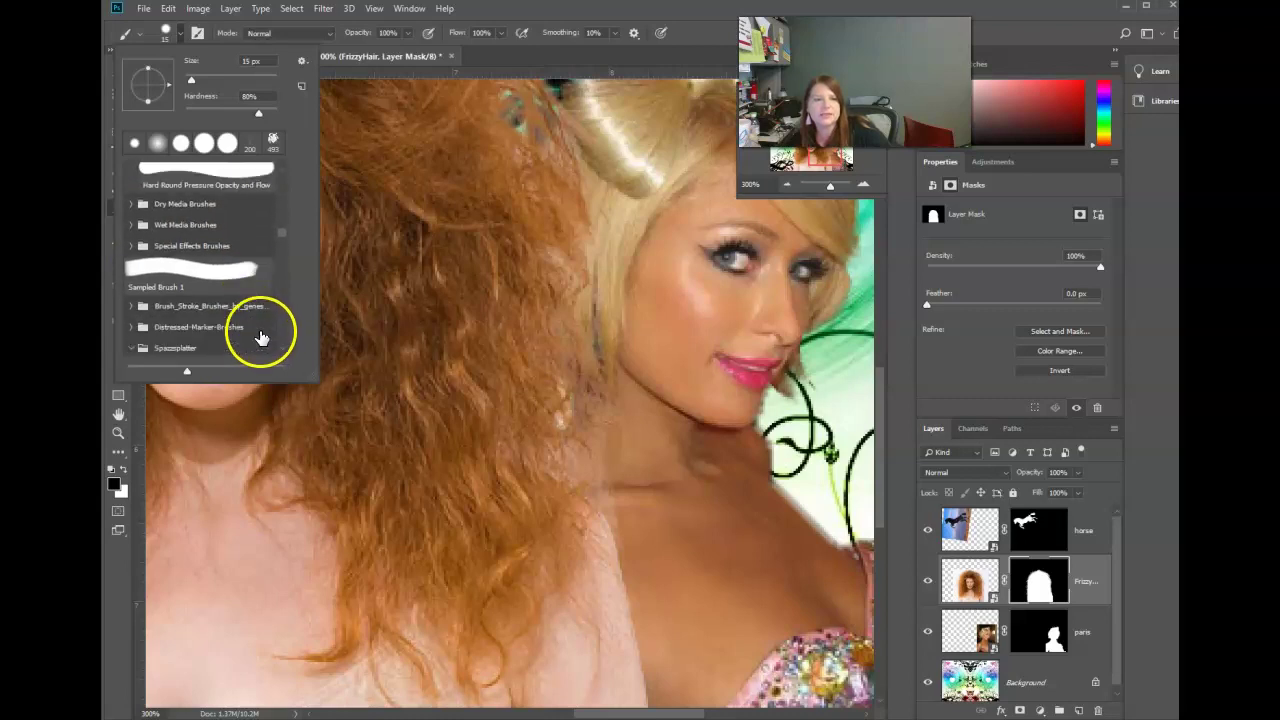
scroll(260, 338, down, 2)
scroll(261, 338, down, 1)
scroll(265, 337, up, 2)
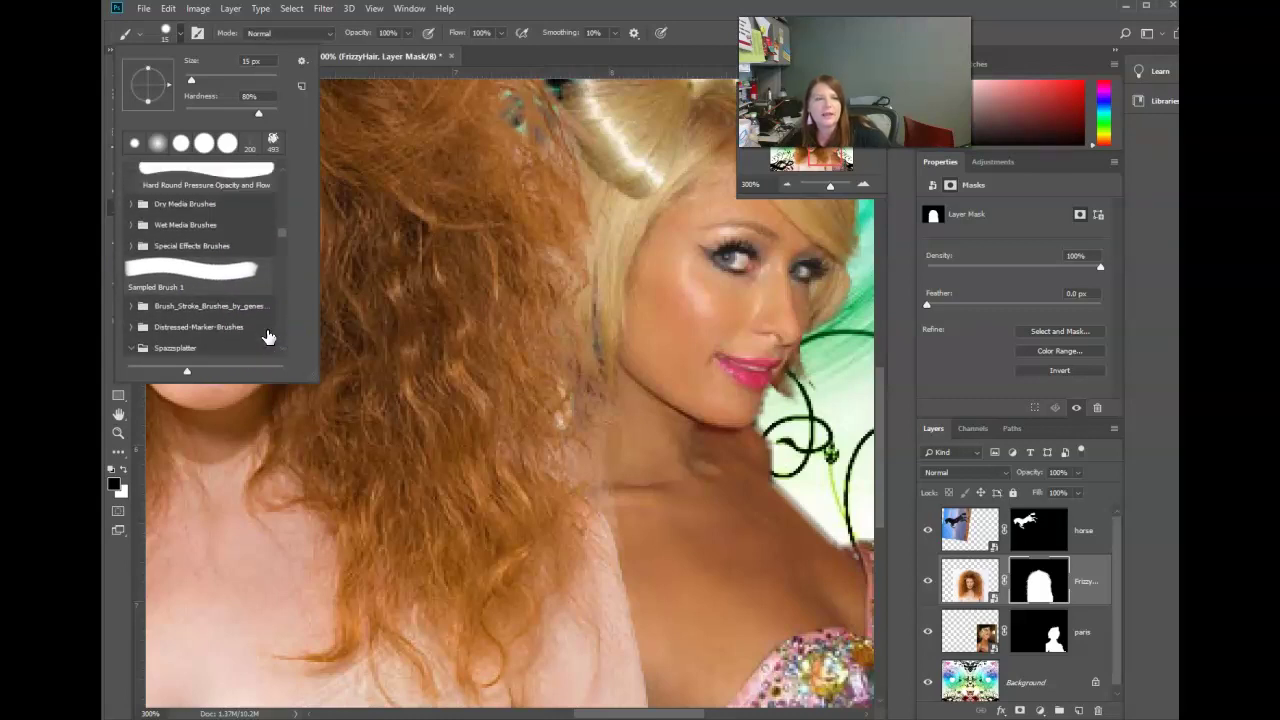
scroll(270, 332, up, 1)
click(129, 272)
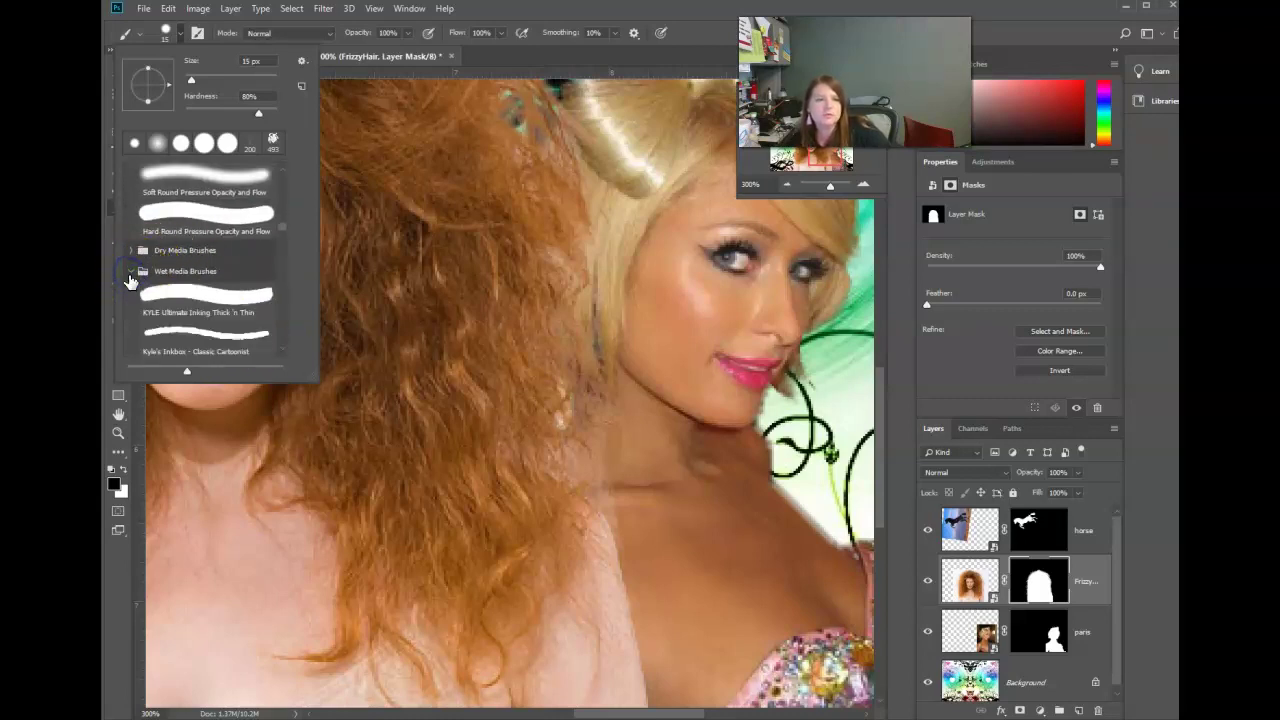
scroll(186, 300, down, 1)
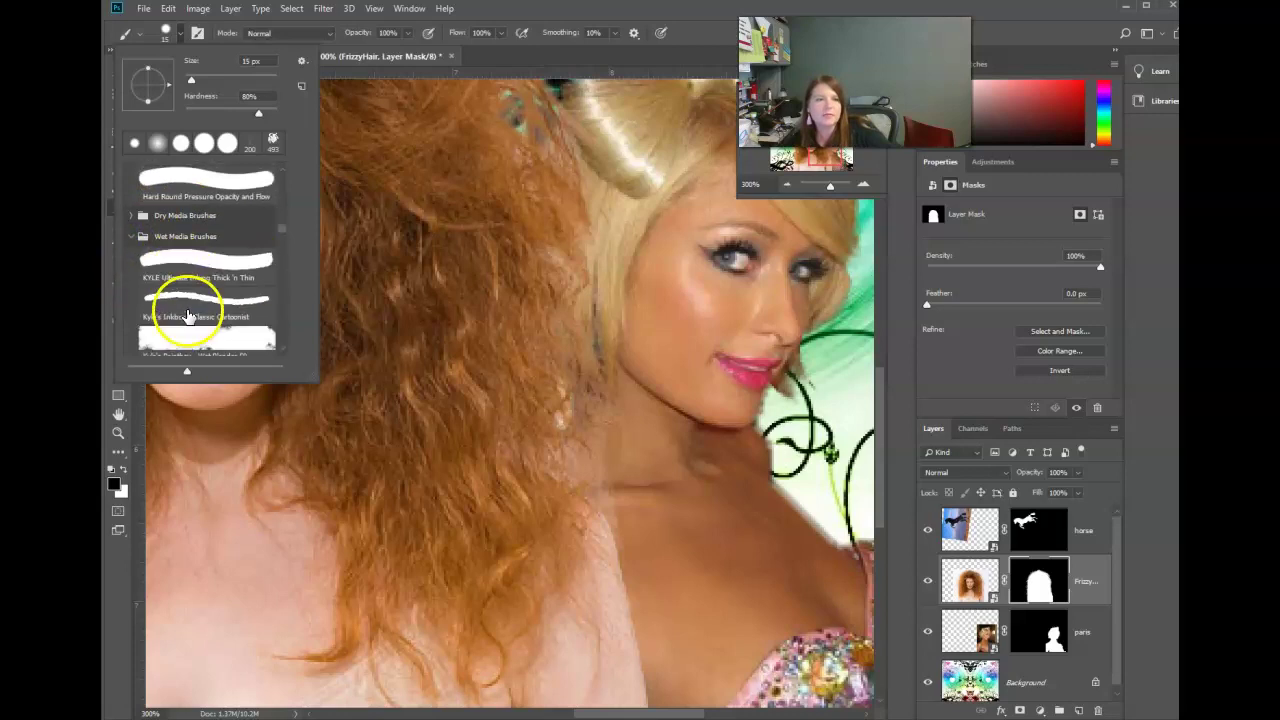
click(131, 226)
scroll(223, 286, down, 2)
scroll(231, 306, down, 2)
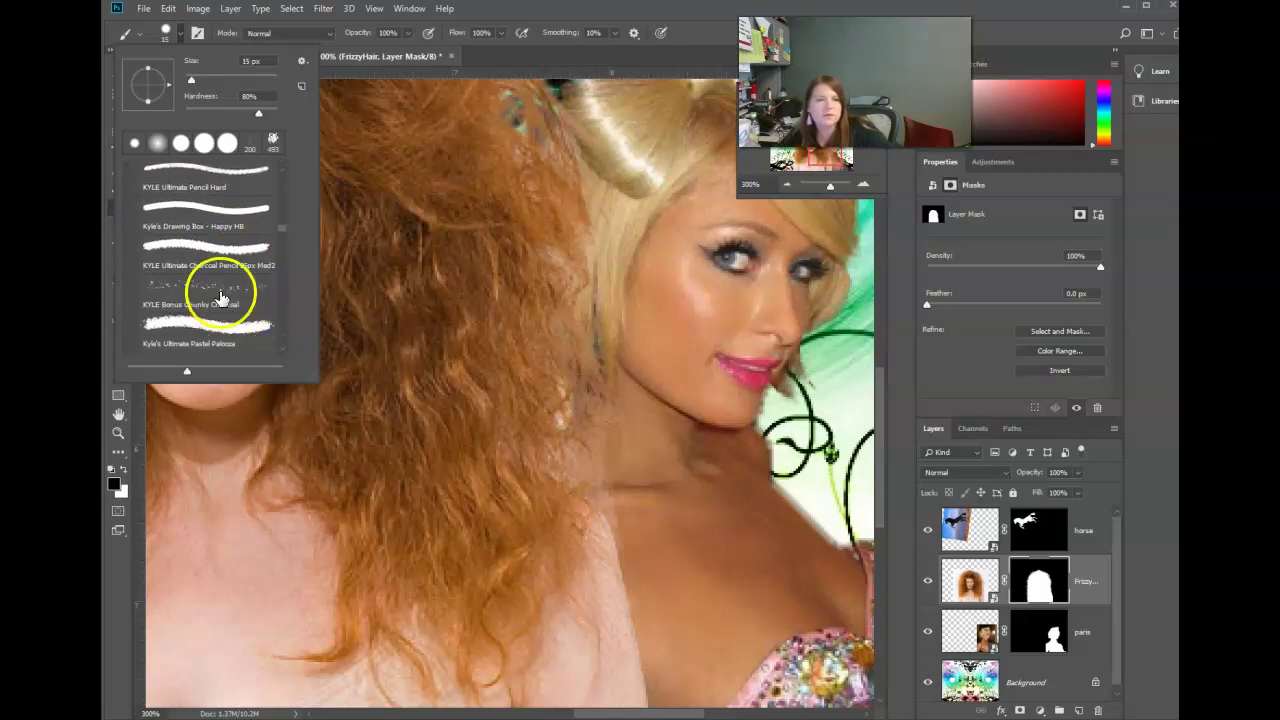
click(218, 289)
Step: Shrink the charcoal brush to size 80 and mask stray red hair over the neck
double_click(213, 294)
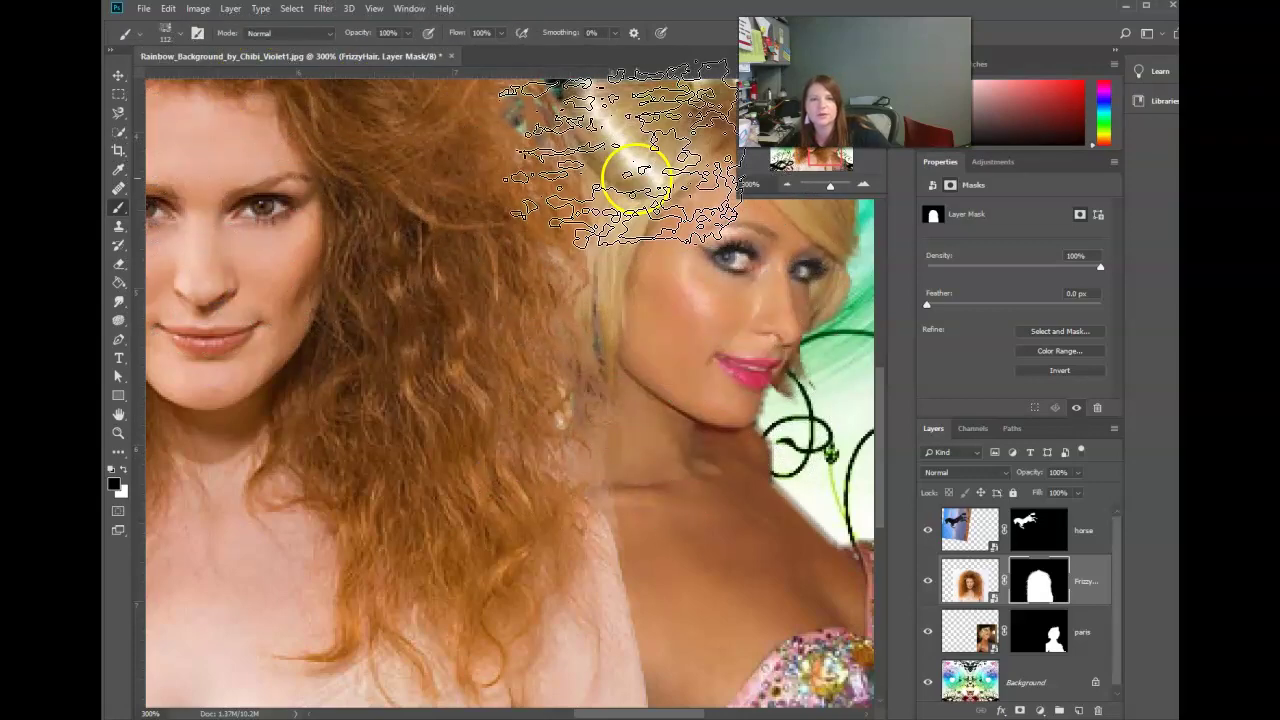
key(bracketleft)
key(bracketleft)
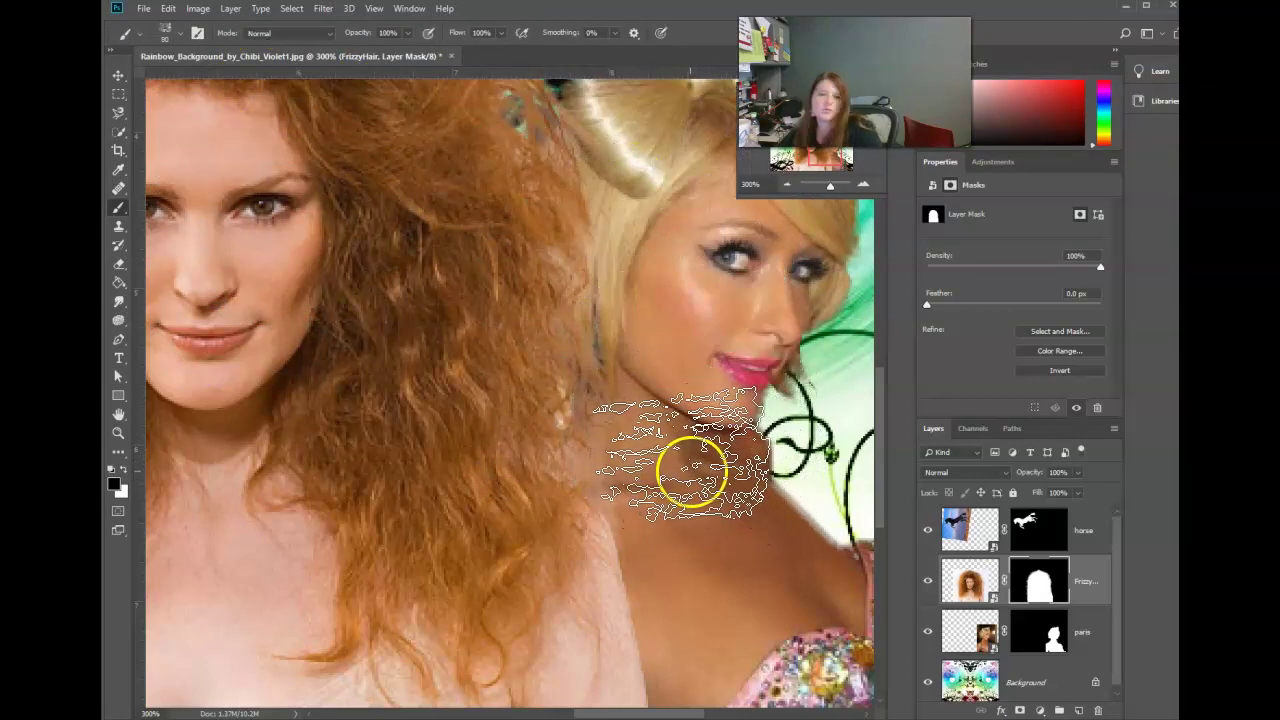
key(bracketleft)
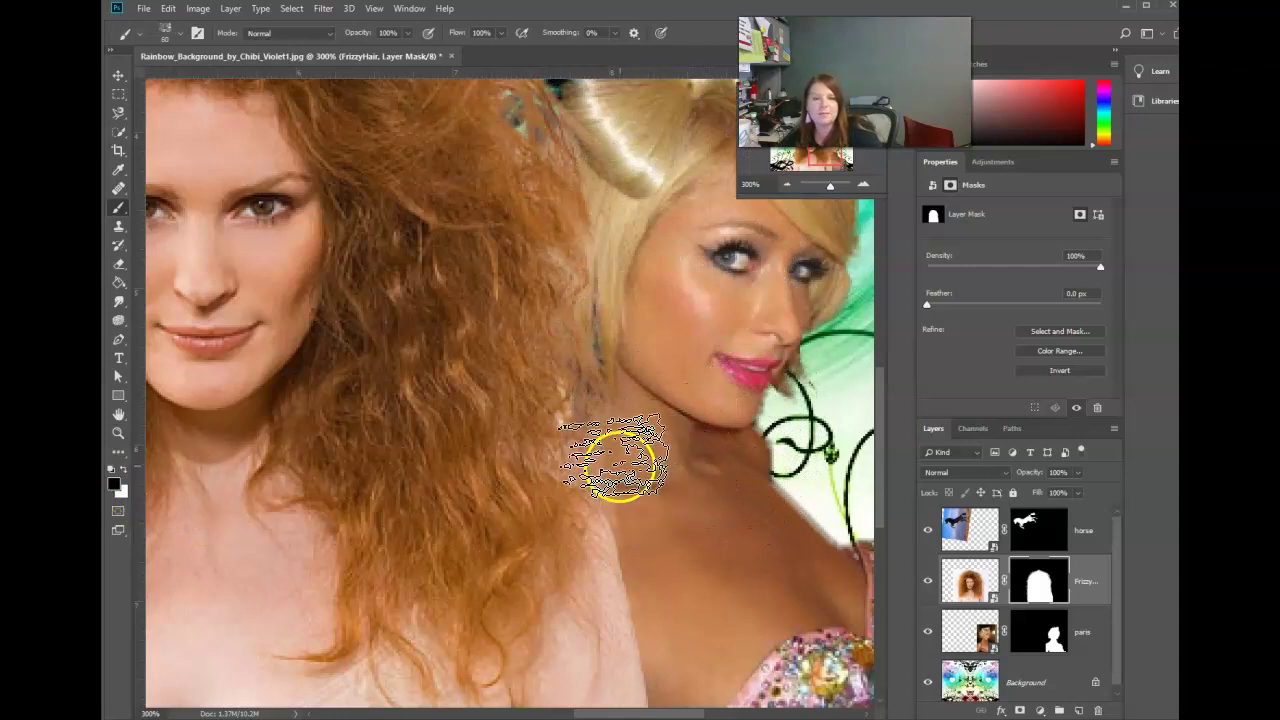
mouse_move(614, 457)
mouse_down()
mouse_move(633, 466)
mouse_move(633, 352)
mouse_move(629, 449)
mouse_move(609, 457)
mouse_move(614, 468)
mouse_move(587, 429)
mouse_move(629, 371)
mouse_up()
mouse_move(625, 321)
mouse_down()
mouse_move(608, 457)
mouse_move(729, 486)
mouse_up()
Step: Smooth the blonde woman's neck using the Impressionist Blender smudge brush
click(179, 37)
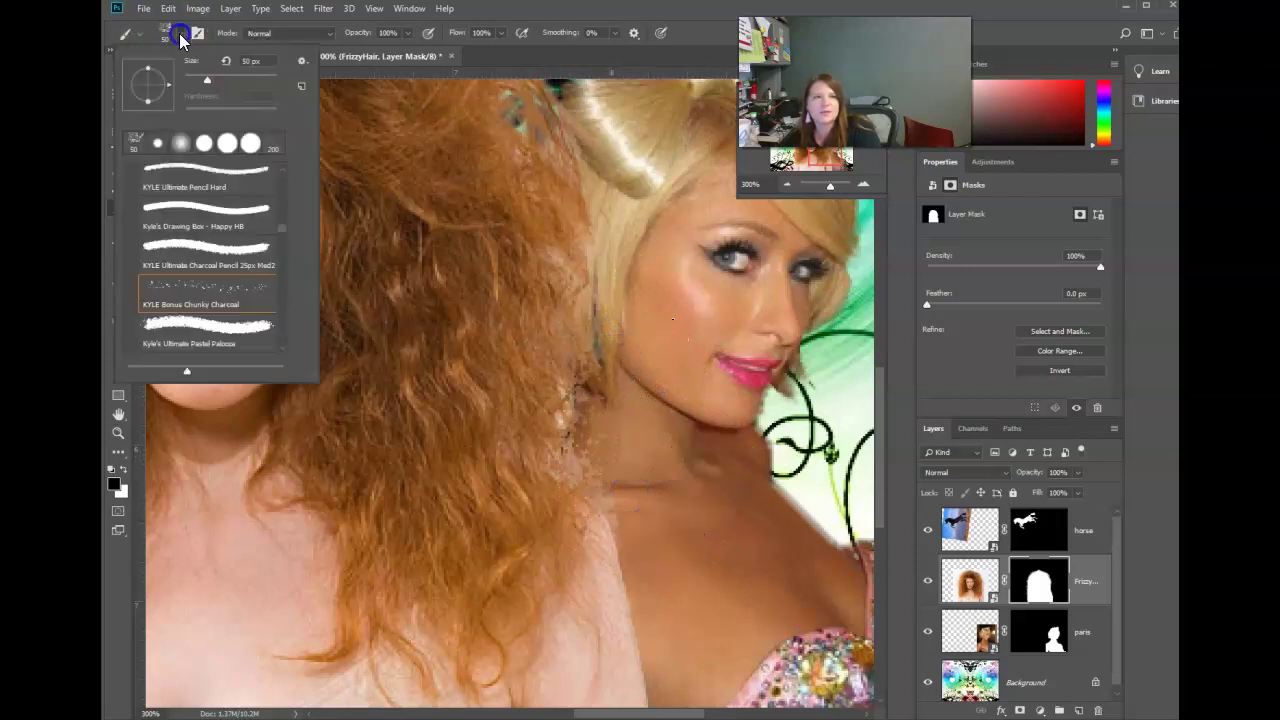
click(181, 38)
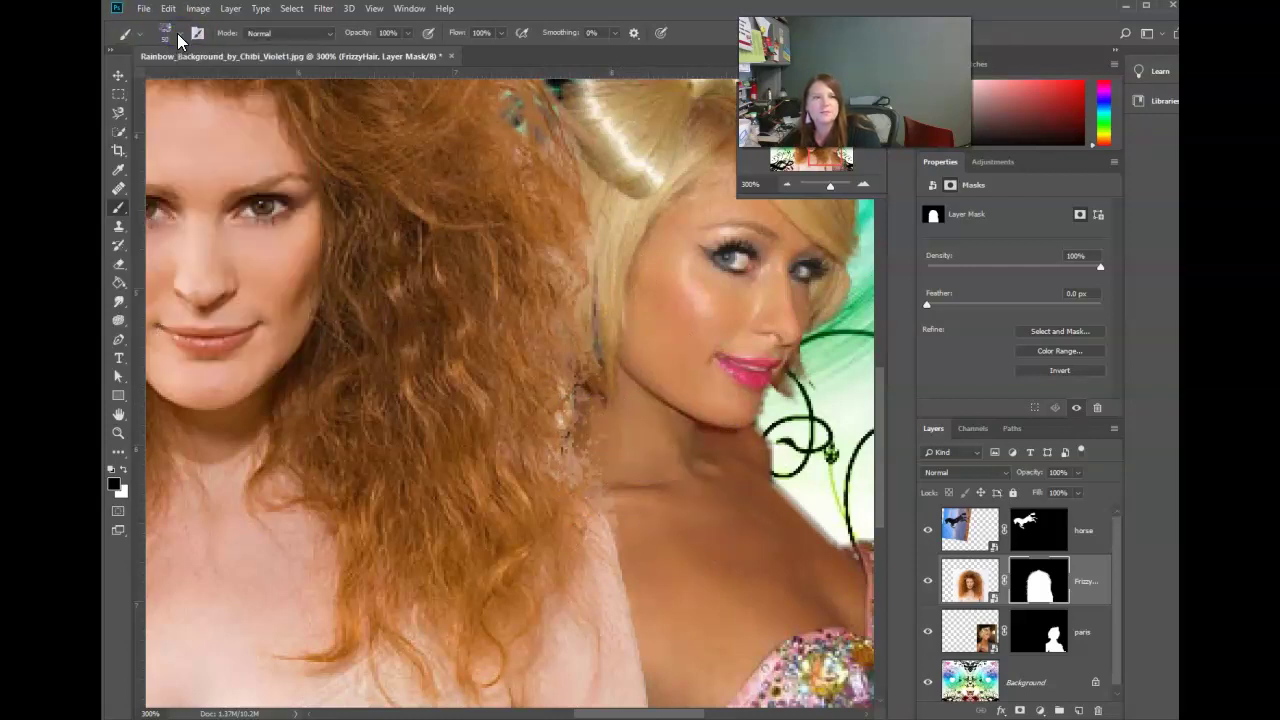
click(179, 38)
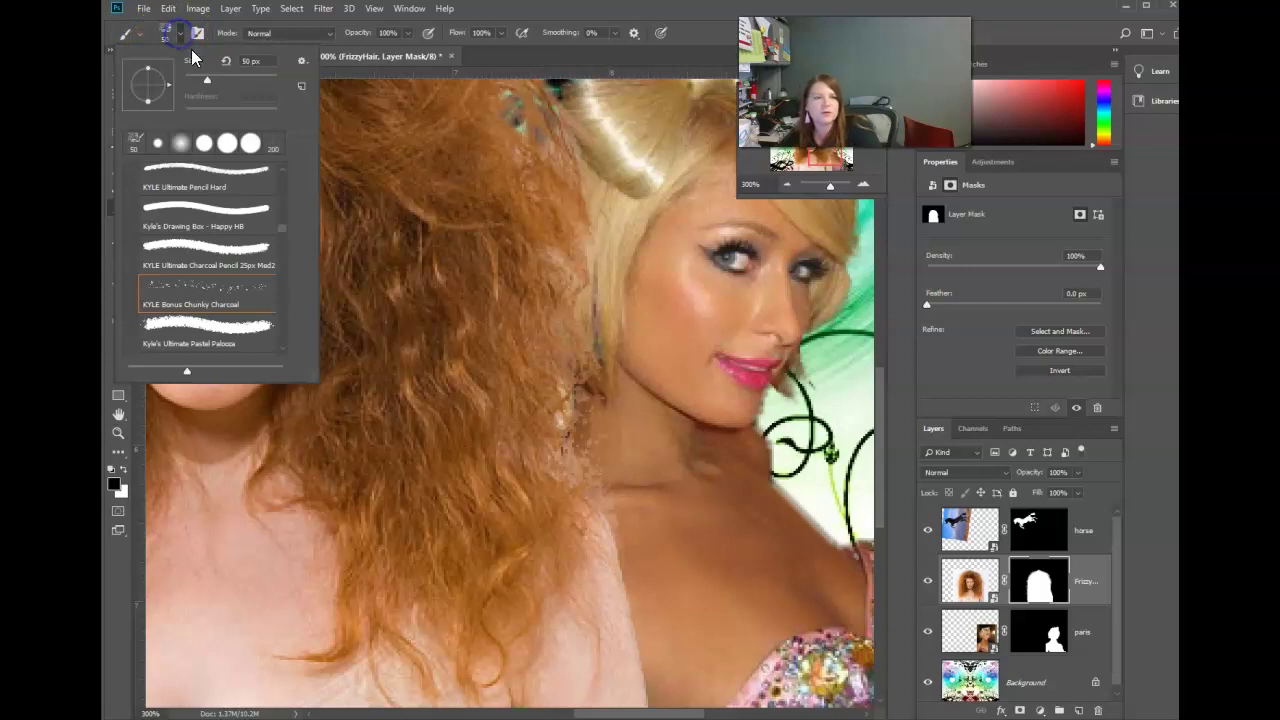
click(280, 280)
scroll(286, 237, down, 2)
scroll(286, 240, down, 2)
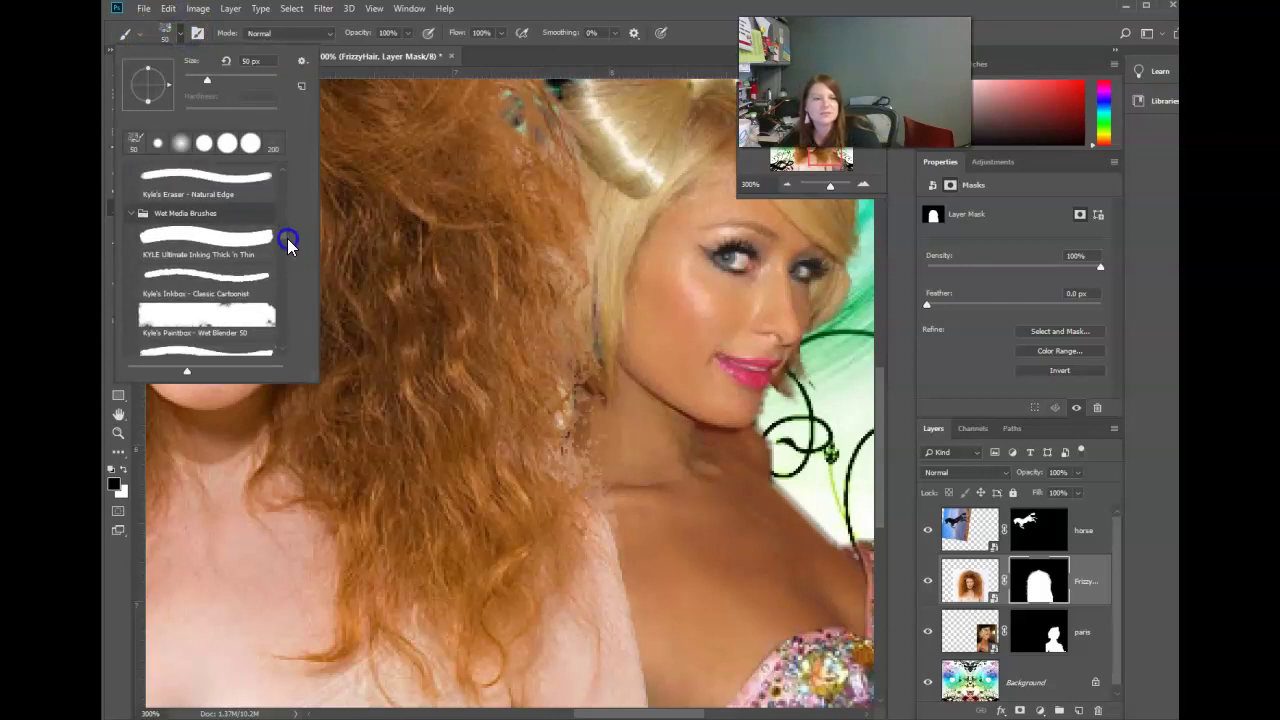
scroll(290, 248, down, 2)
scroll(289, 248, down, 1)
scroll(289, 248, down, 1)
scroll(289, 249, down, 1)
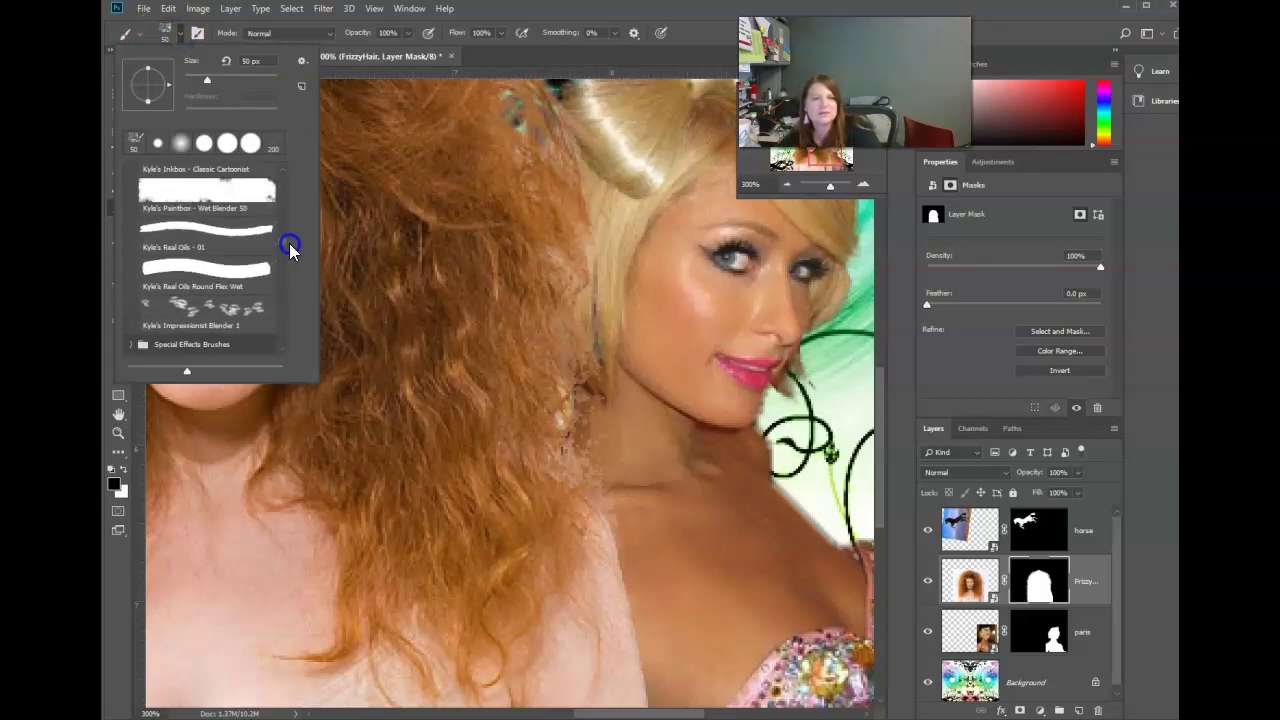
click(234, 303)
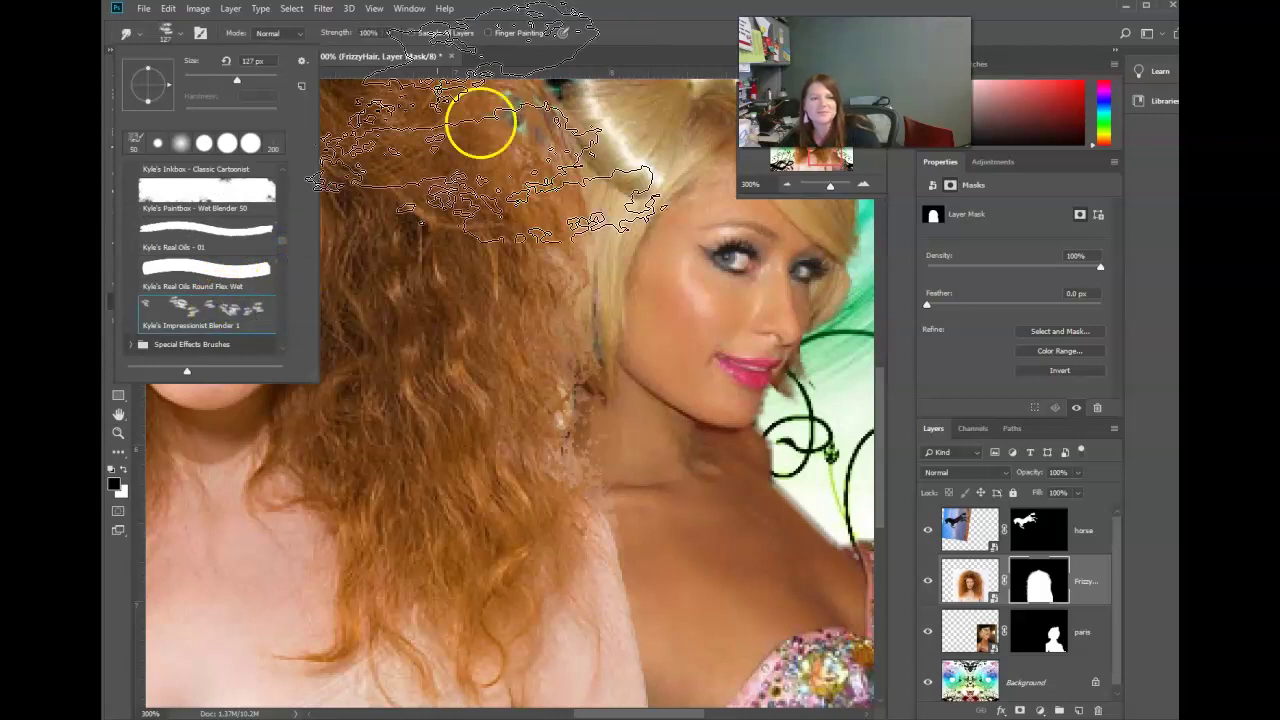
click(586, 72)
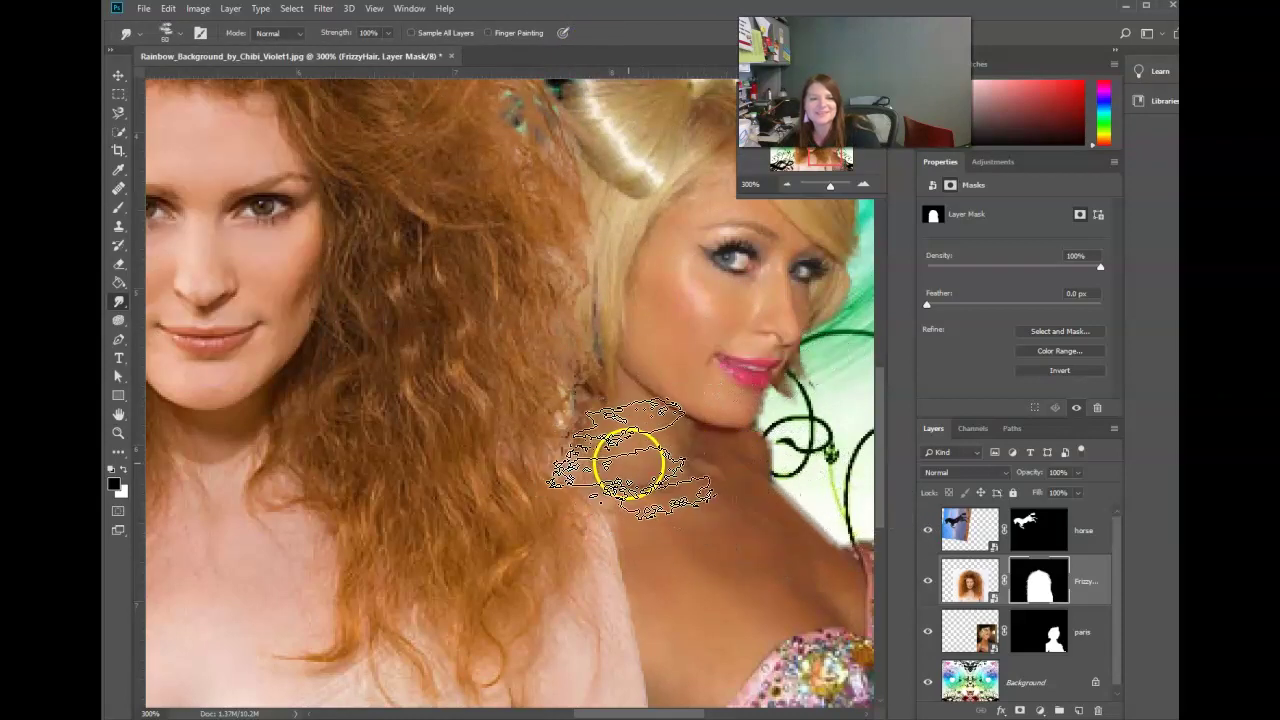
drag(608, 457, 614, 371)
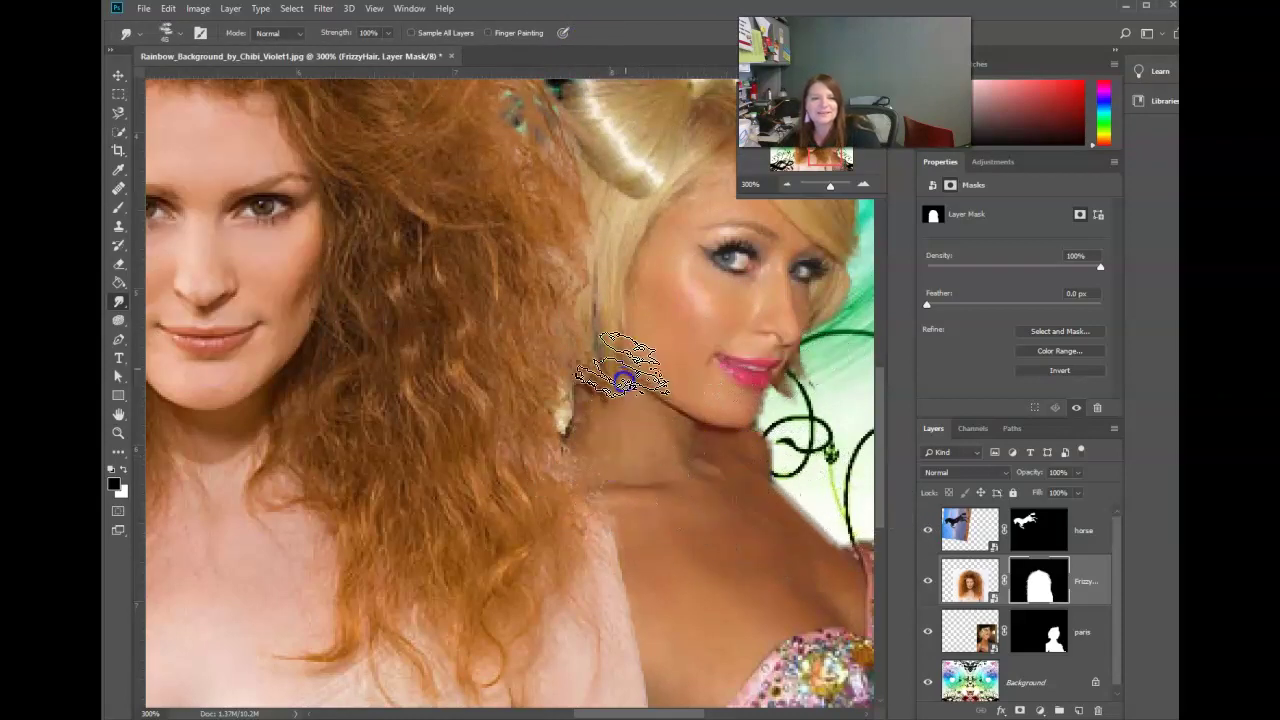
mouse_move(622, 460)
mouse_down()
mouse_move(648, 497)
mouse_move(800, 544)
mouse_up()
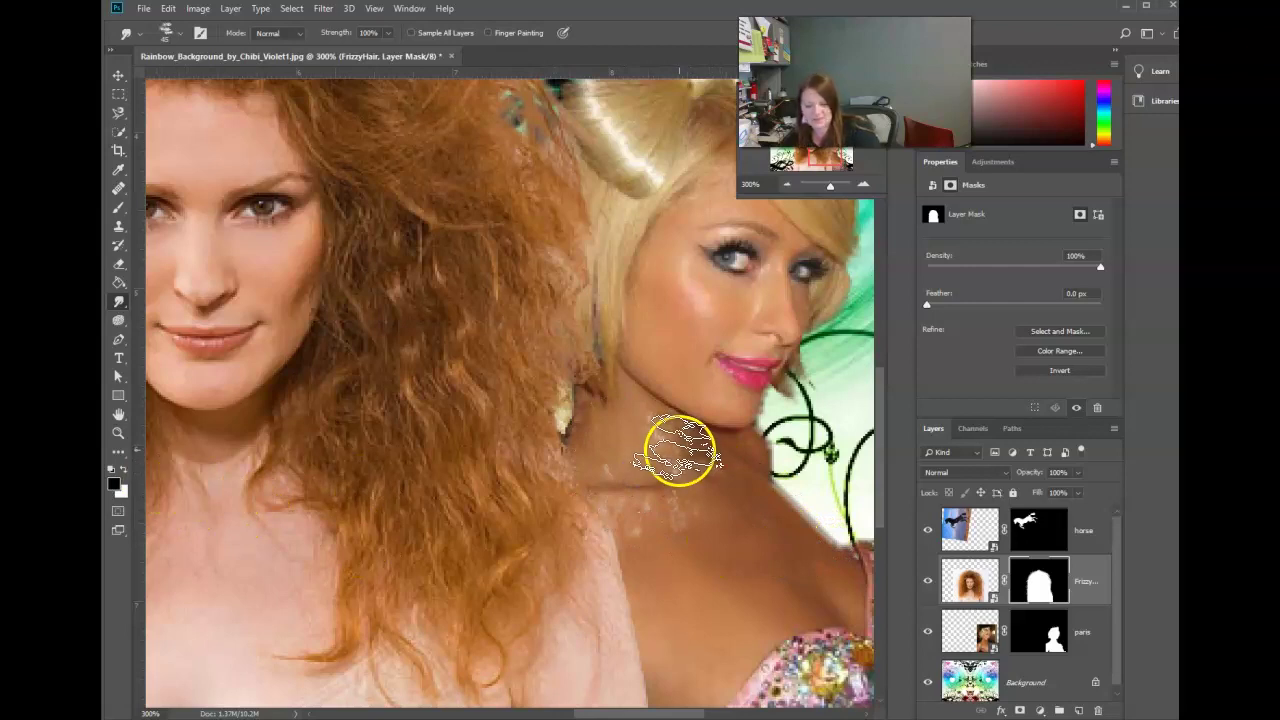
click(679, 455)
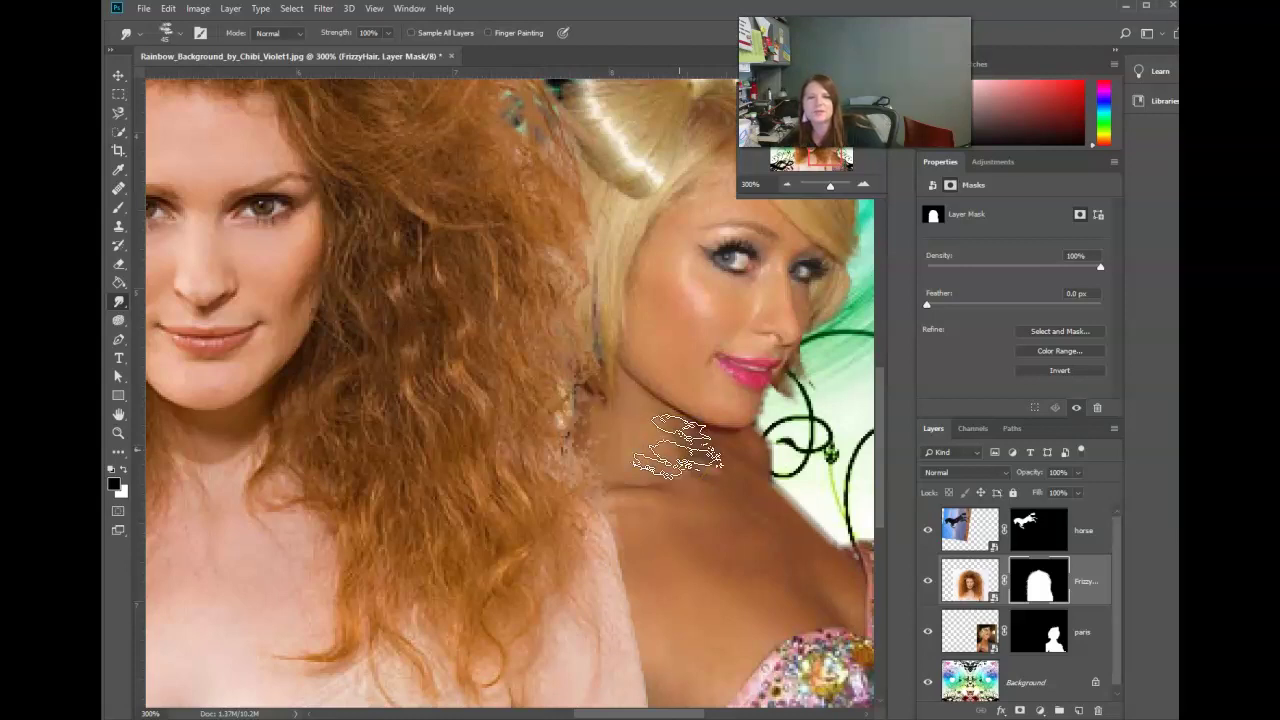
Step: Swap colours, nudge the paris layer slightly right, and inspect the hair overlap up close
click(118, 76)
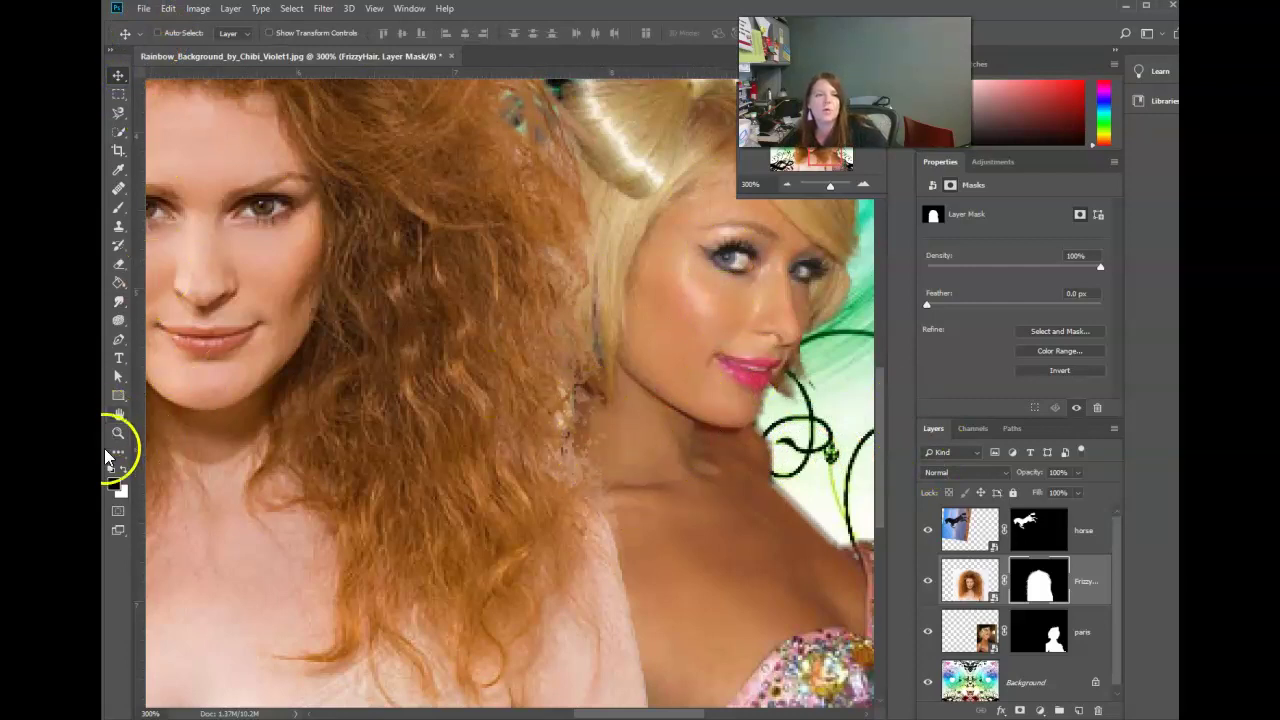
click(123, 469)
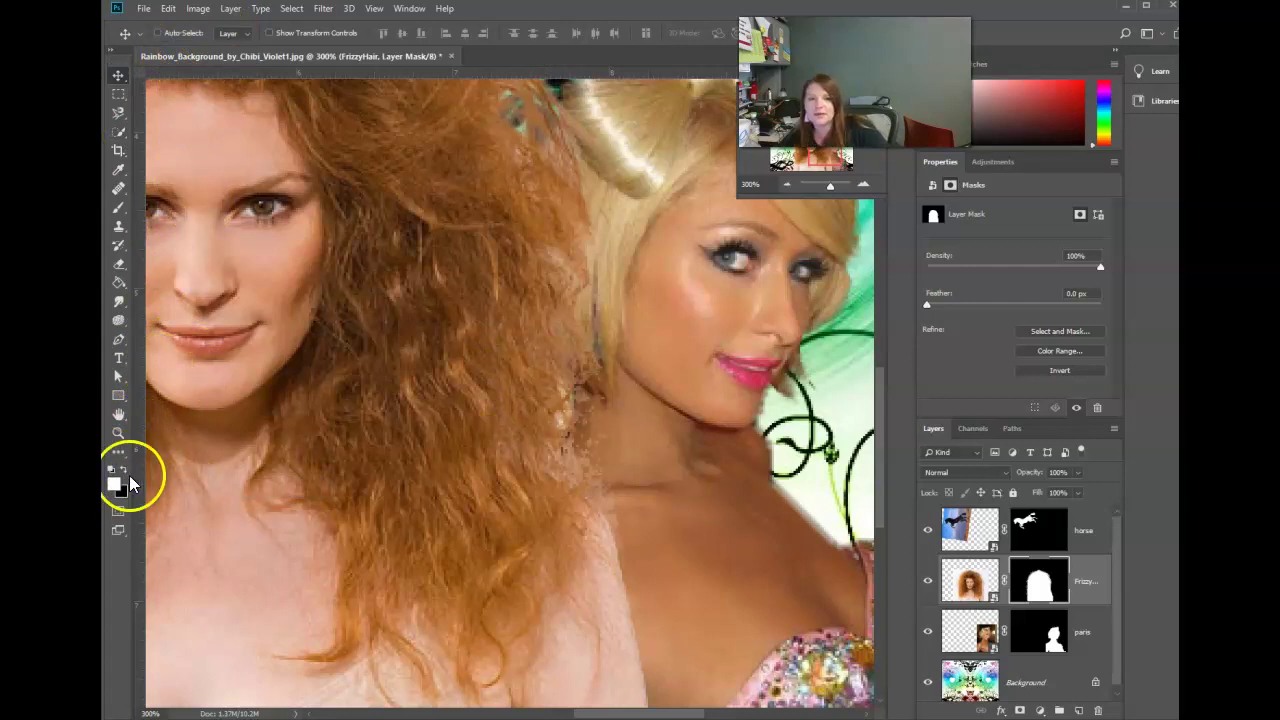
key(ctrl+1)
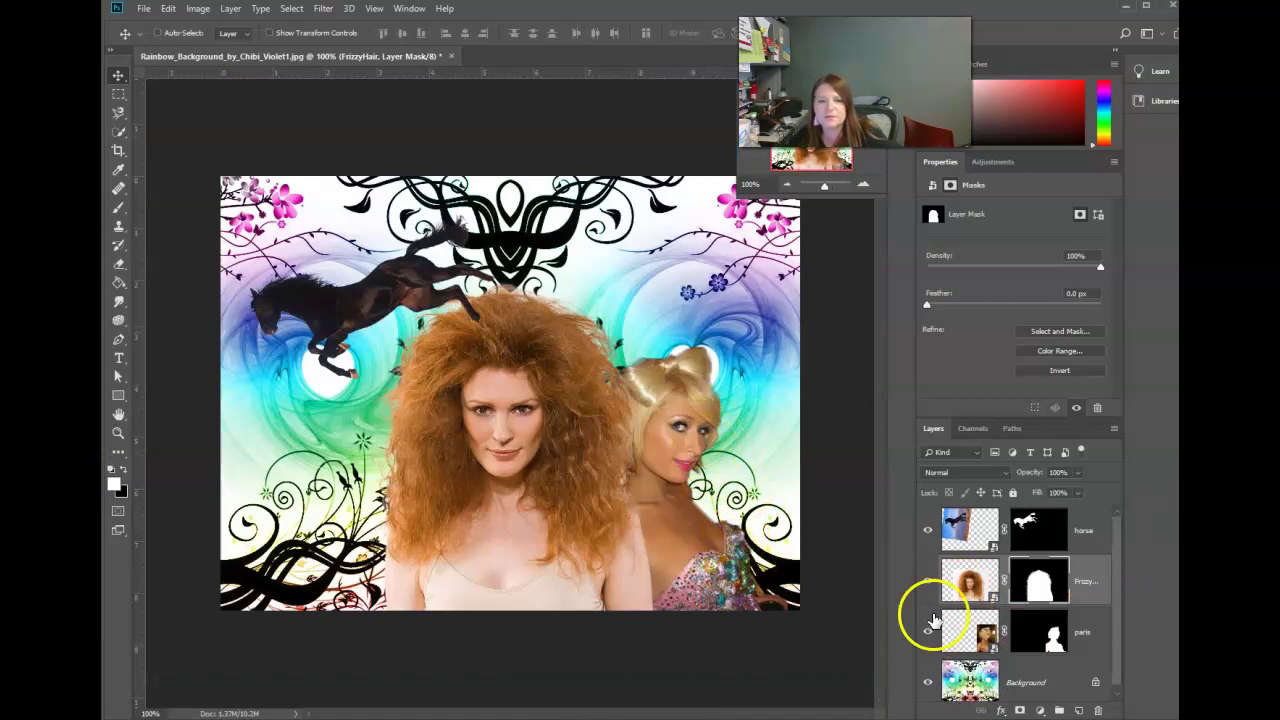
click(985, 630)
drag(683, 432, 714, 437)
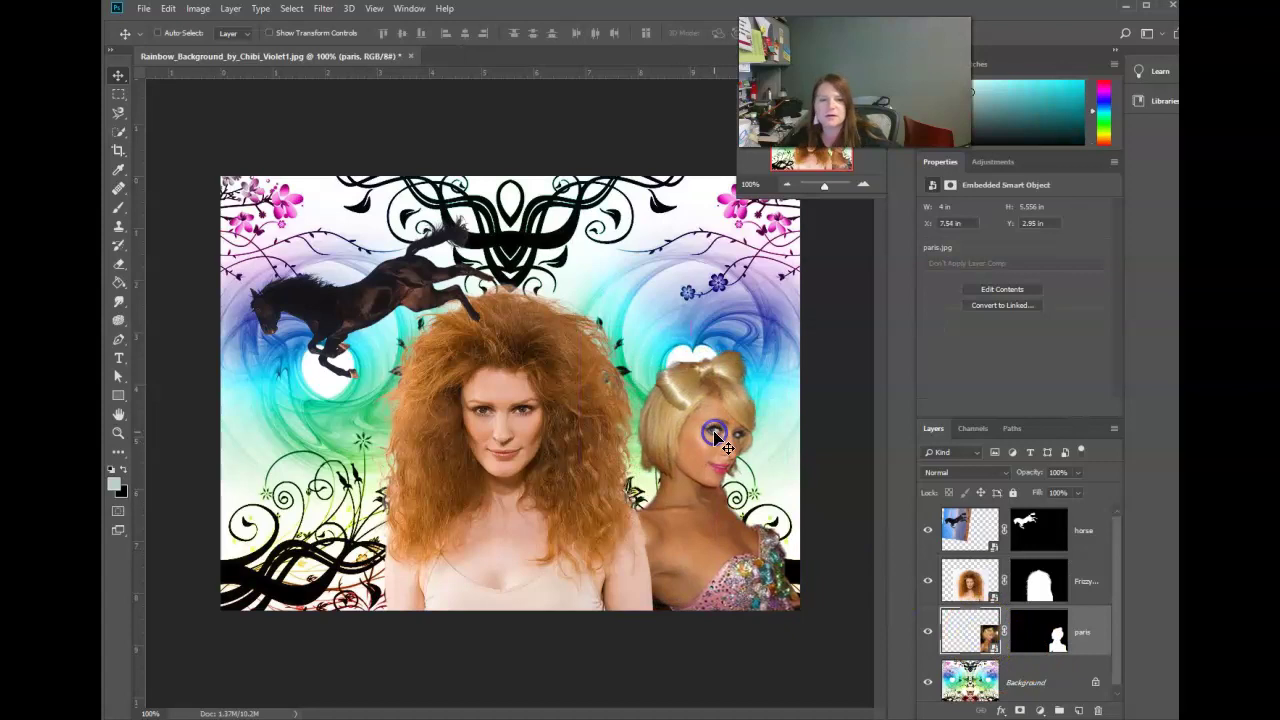
click(117, 437)
click(674, 528)
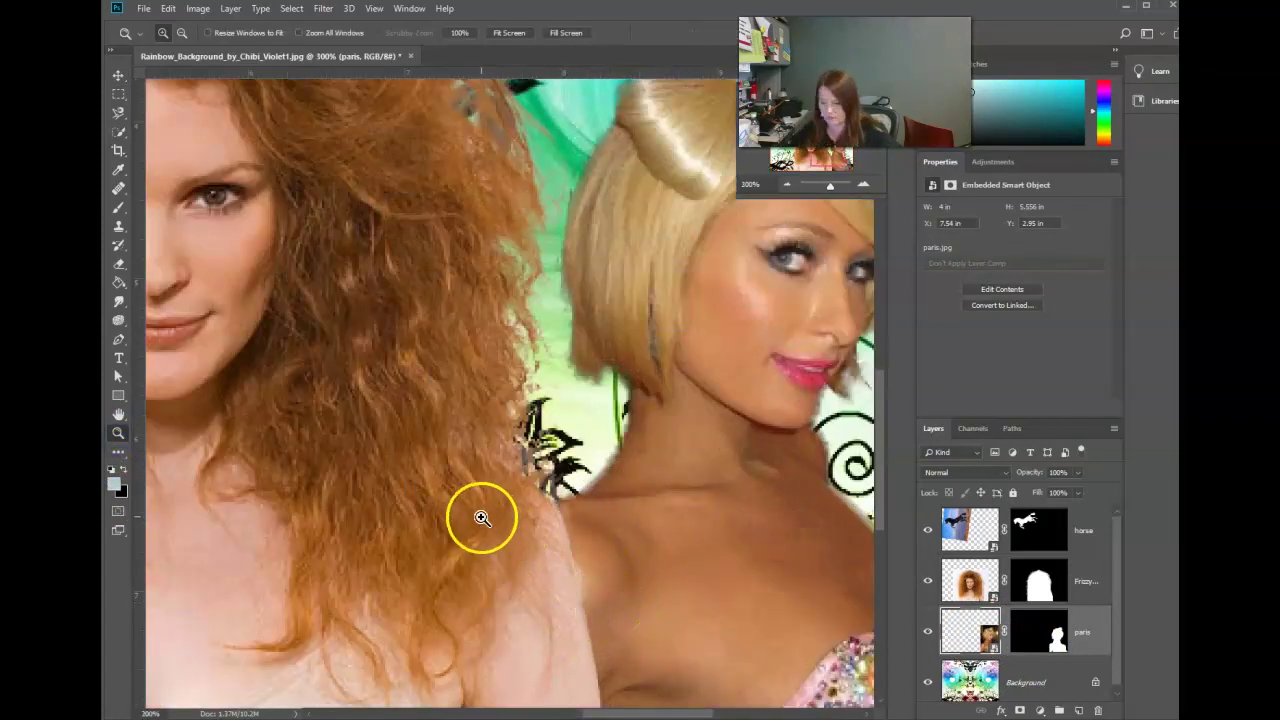
key(ctrl+1)
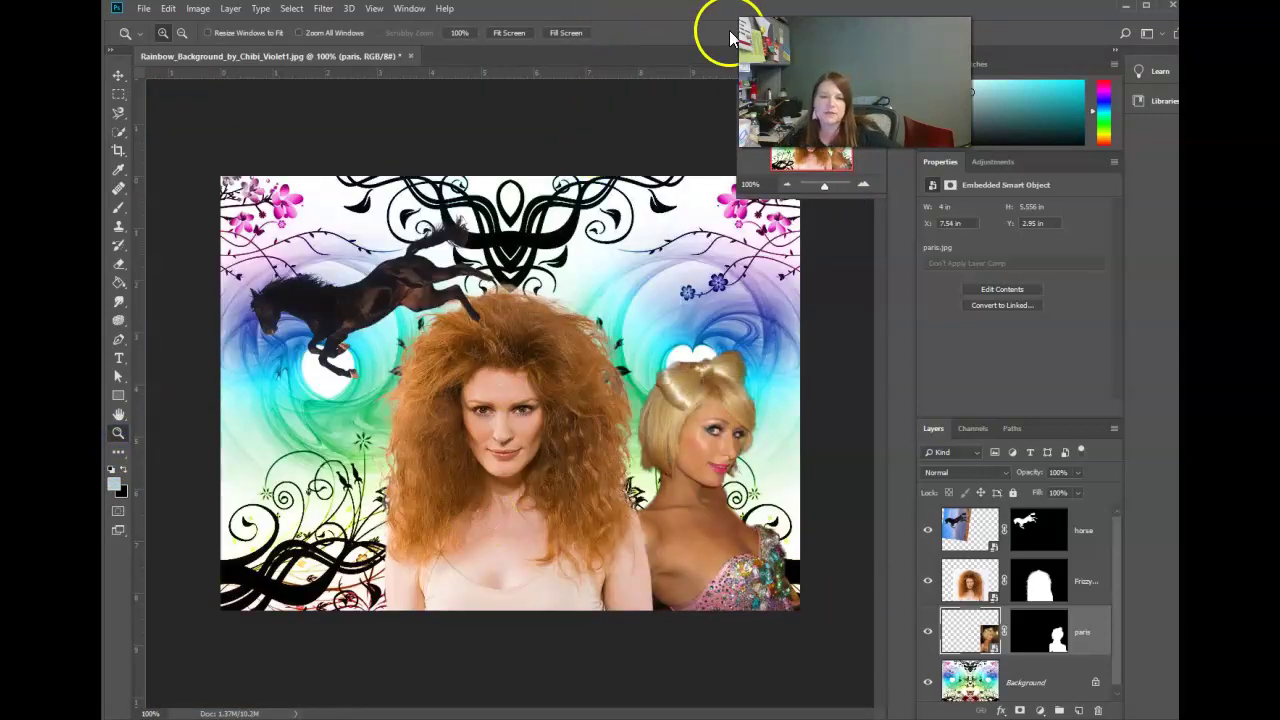
Step: Place baby.jpg as an embedded layer and commit the placement
click(1055, 543)
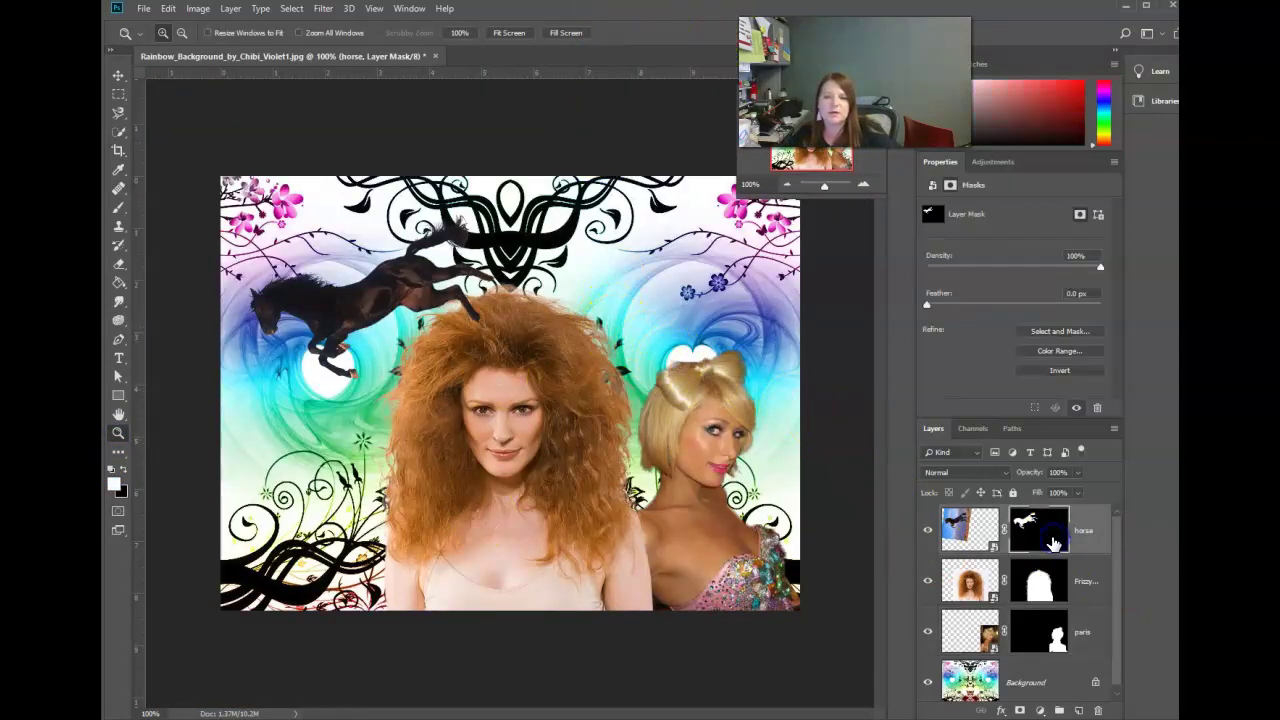
click(144, 8)
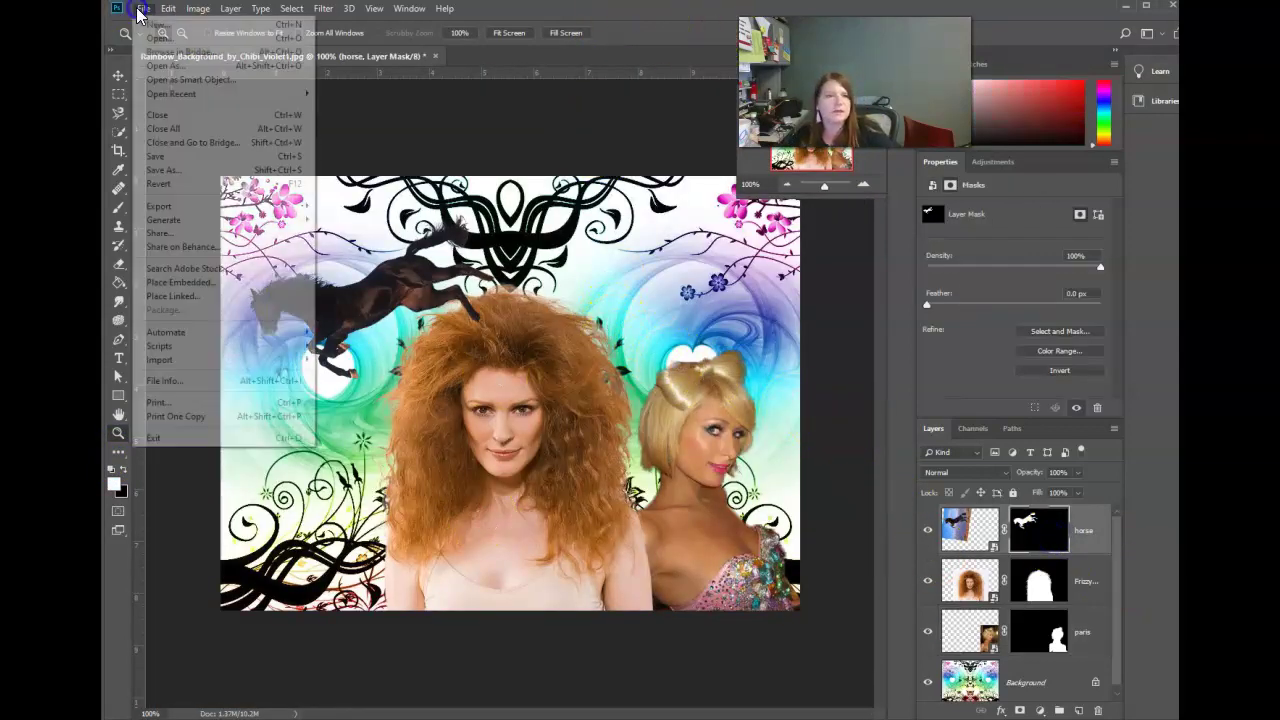
click(185, 282)
click(262, 100)
double_click(264, 106)
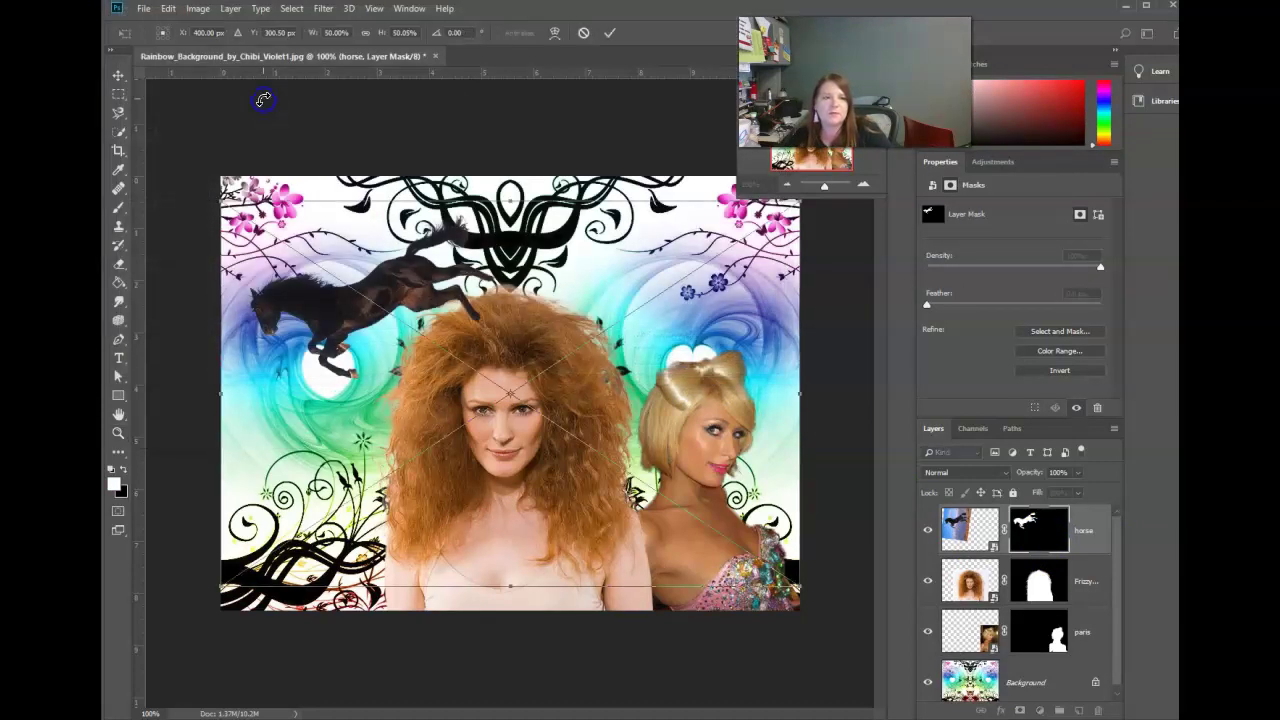
click(610, 33)
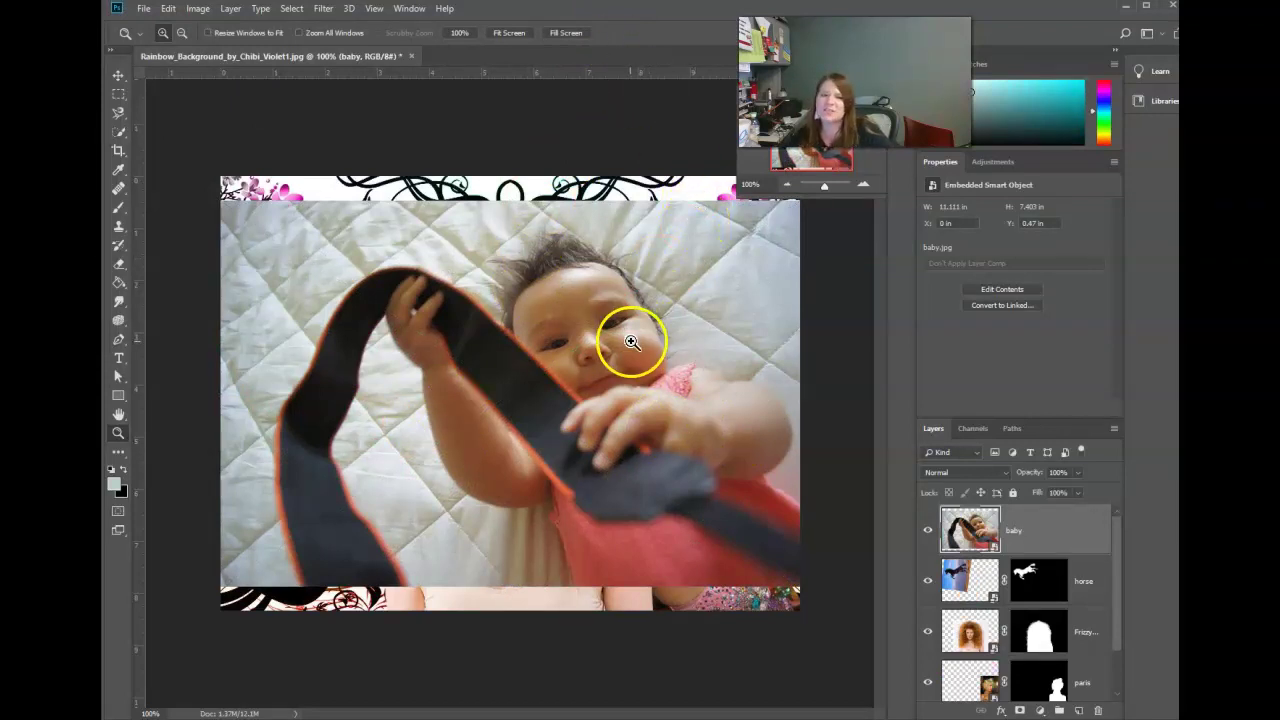
click(118, 132)
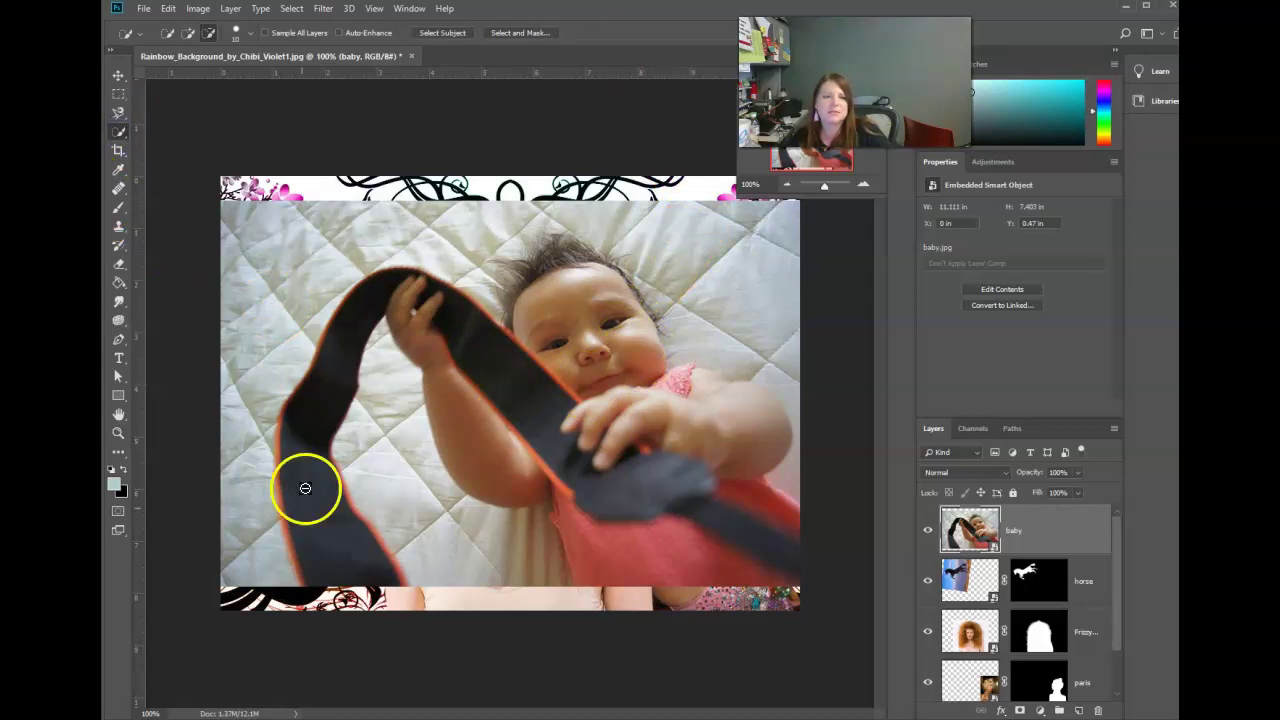
Step: Select the baby with Select Subject and extend the selection along the strap and arm
click(185, 36)
click(446, 34)
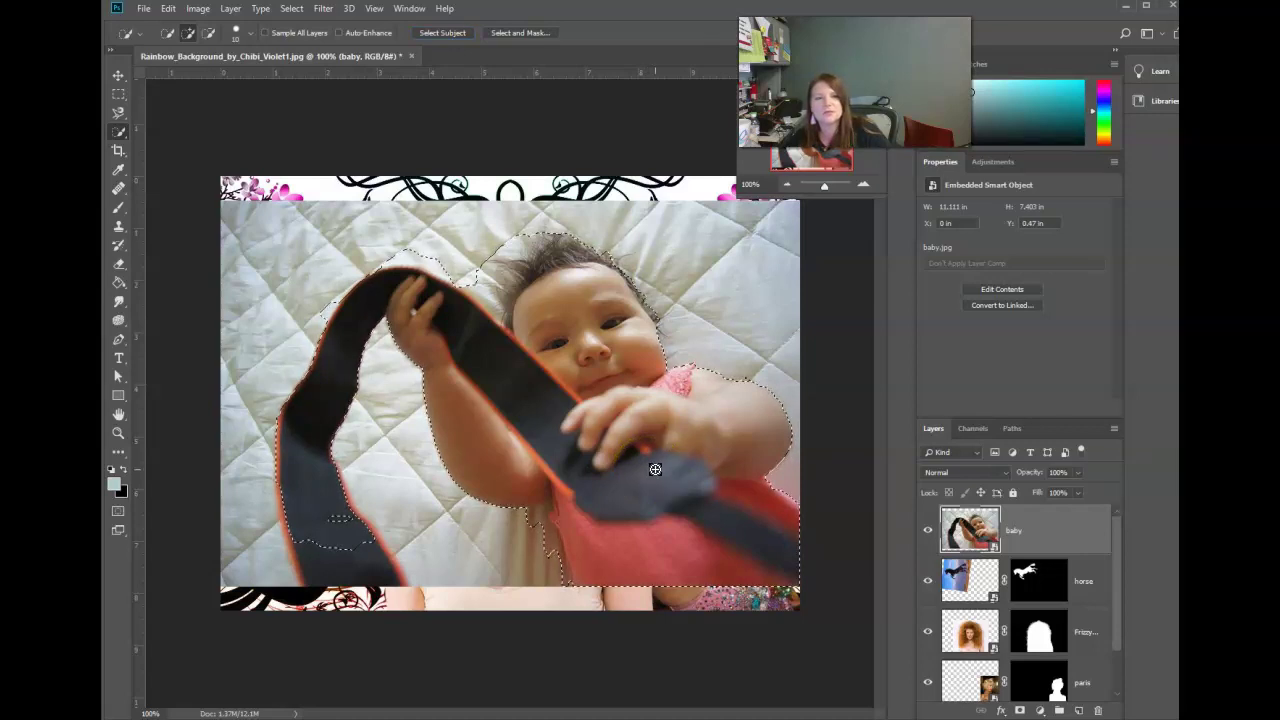
mouse_move(650, 470)
mouse_down()
mouse_move(541, 503)
mouse_move(326, 68)
mouse_up()
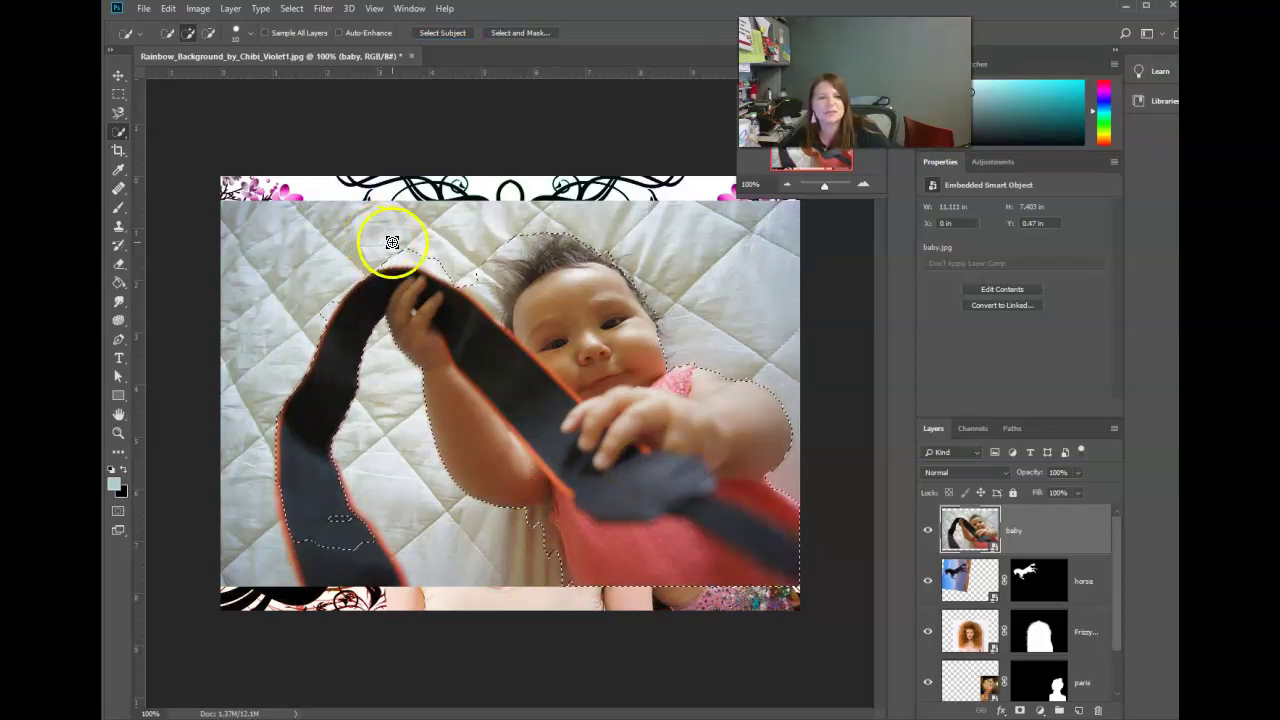
Step: Subtract stray sheet areas near the strap top, beside the arm, and across the strap
click(208, 33)
drag(424, 260, 476, 288)
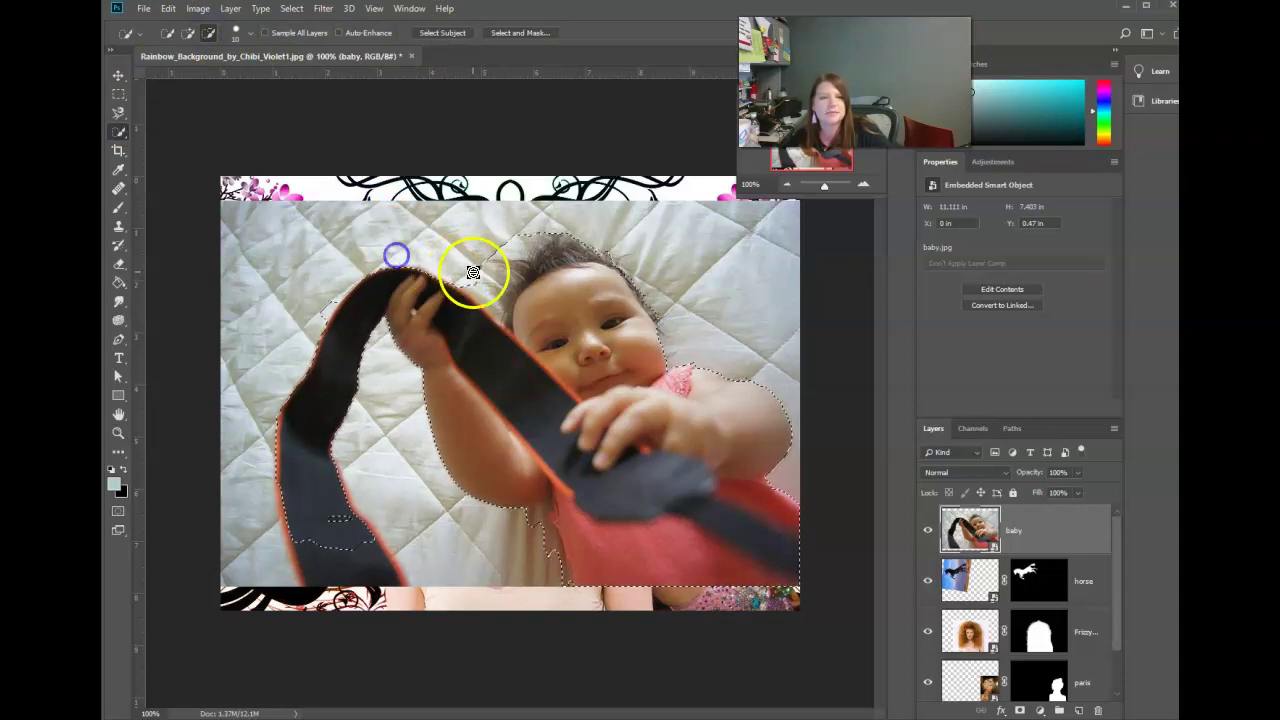
click(423, 487)
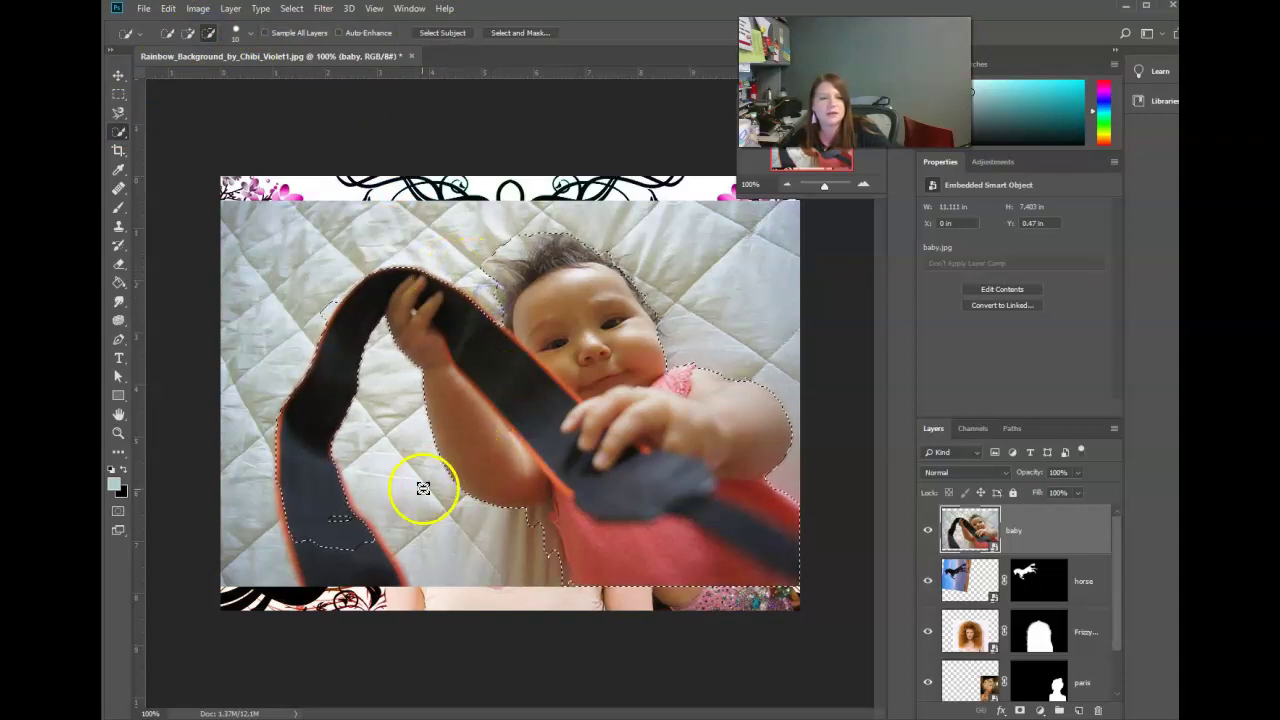
drag(397, 369, 534, 526)
drag(836, 500, 802, 476)
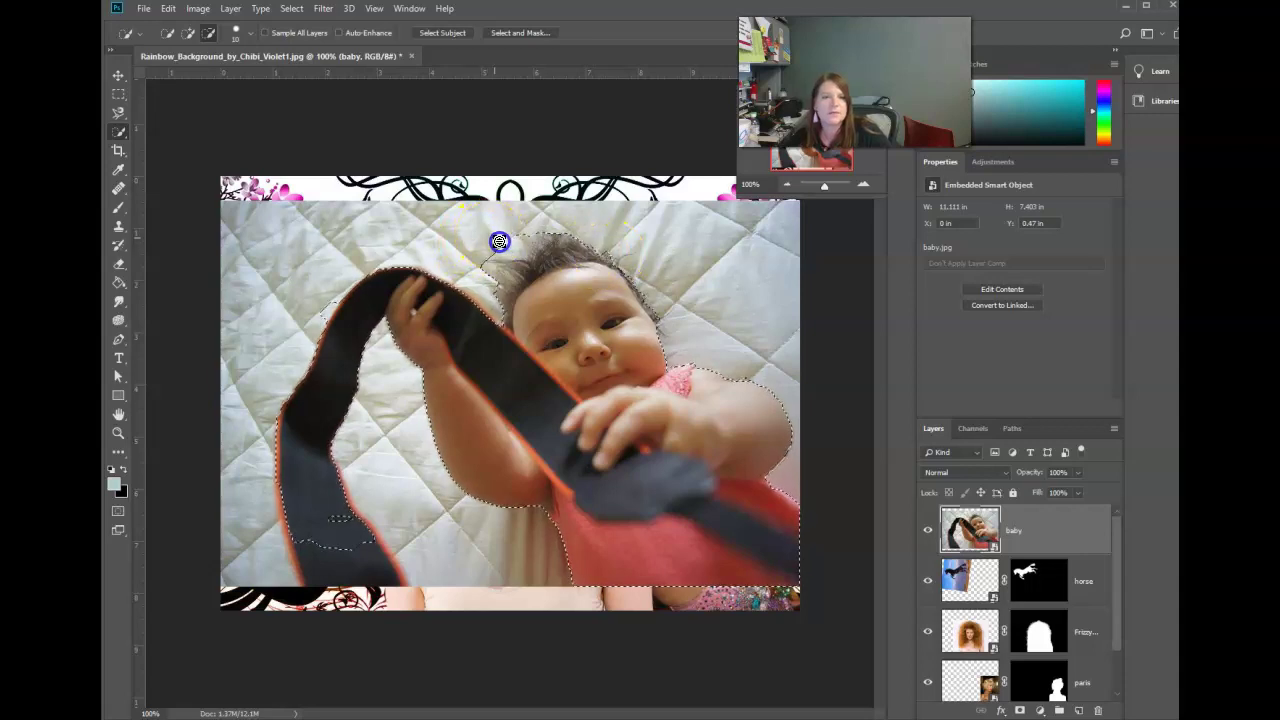
drag(332, 532, 360, 535)
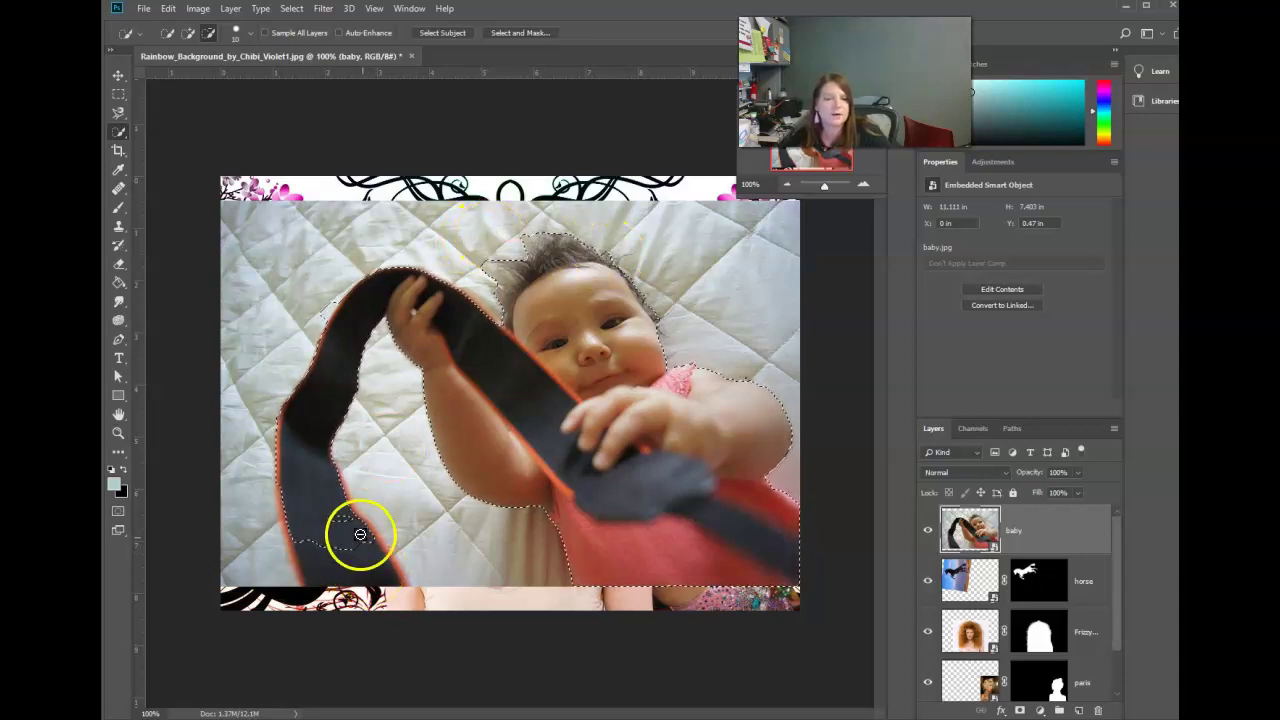
Step: Trace the strap's left and bottom edges with the Magnetic Lasso
click(118, 112)
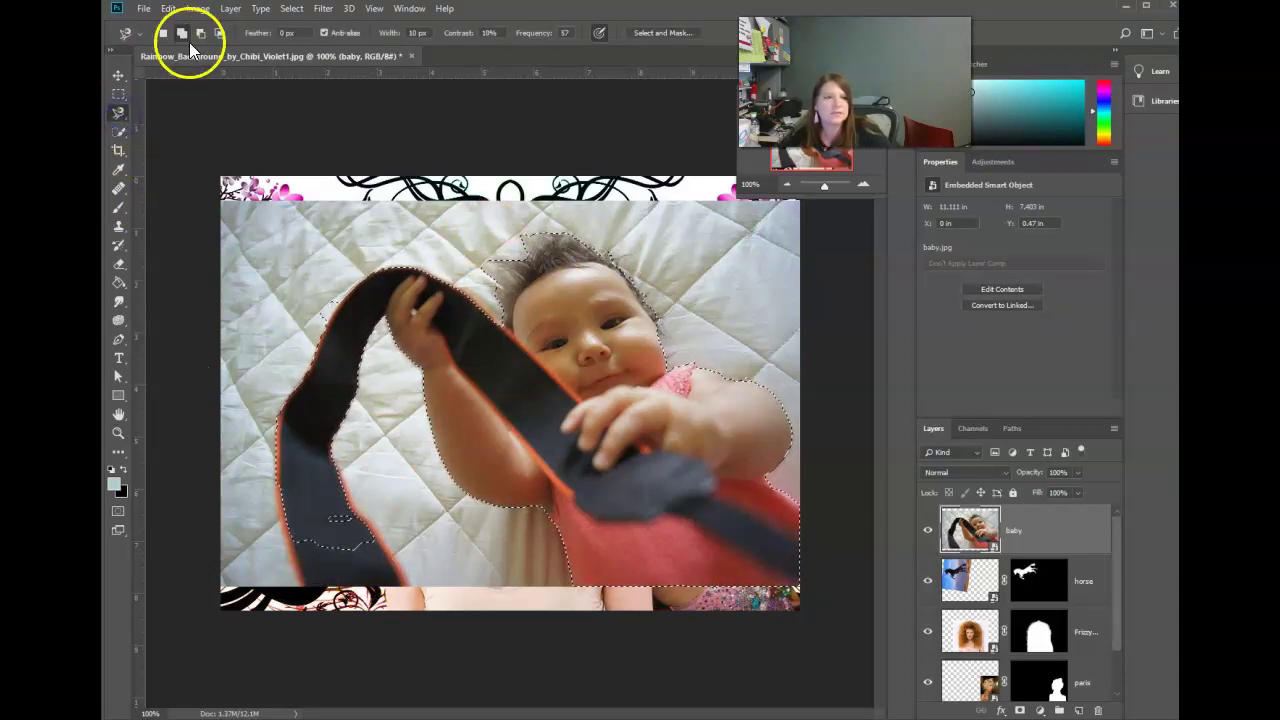
click(276, 440)
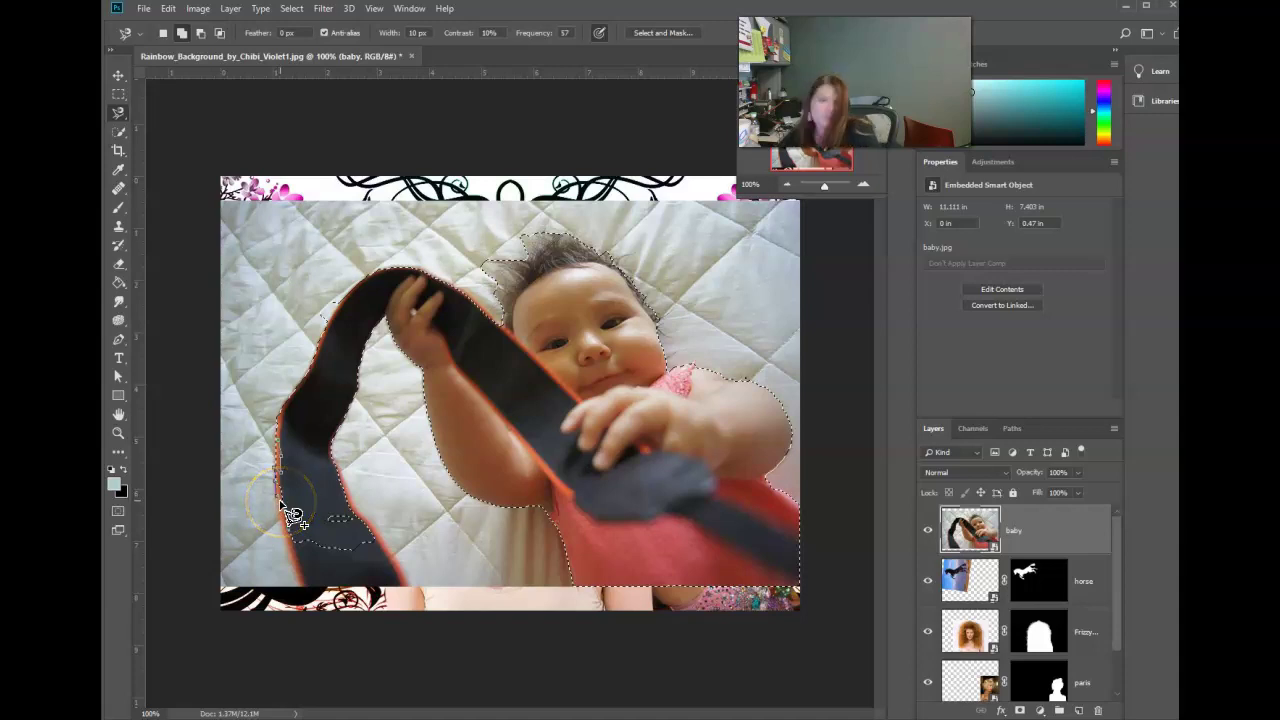
click(275, 510)
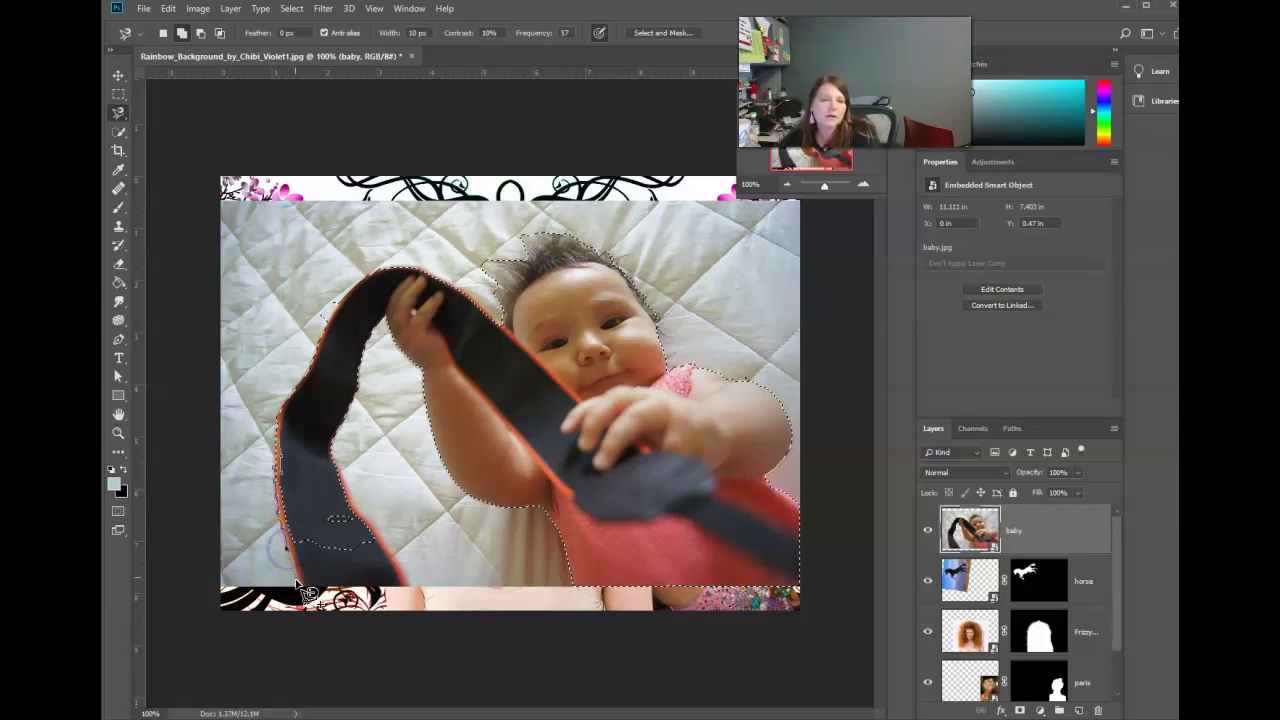
click(402, 585)
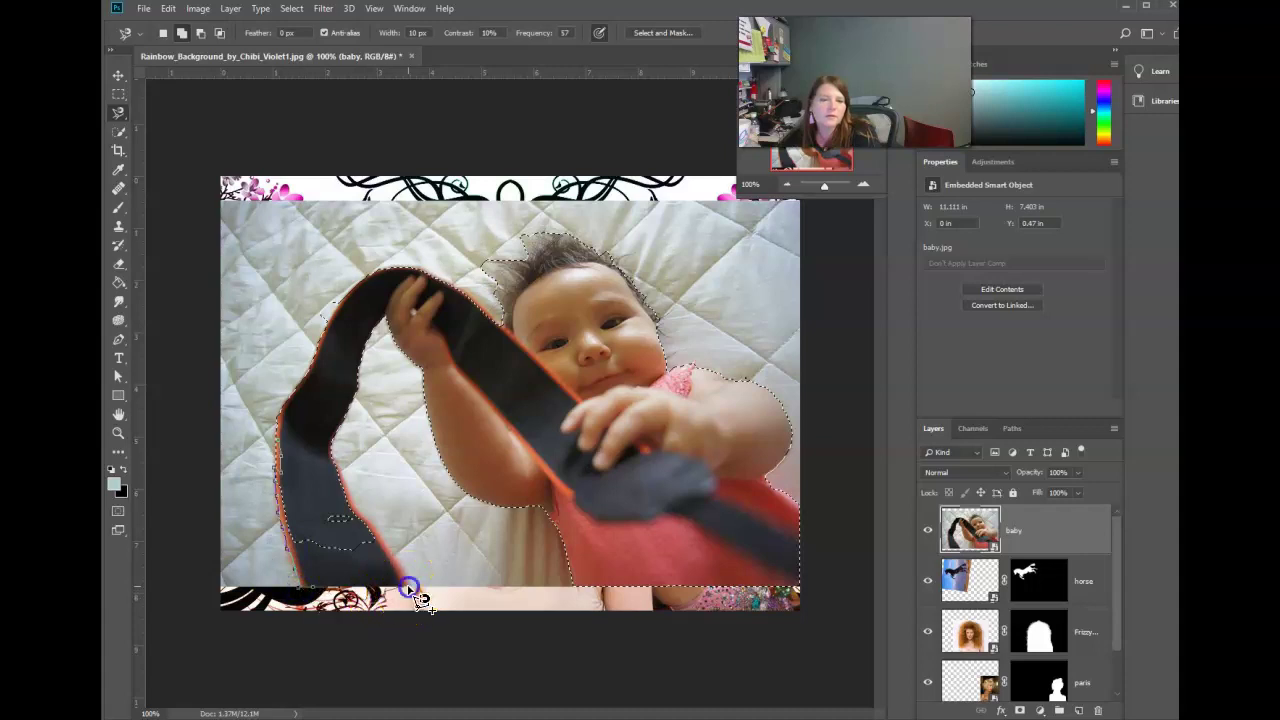
click(406, 578)
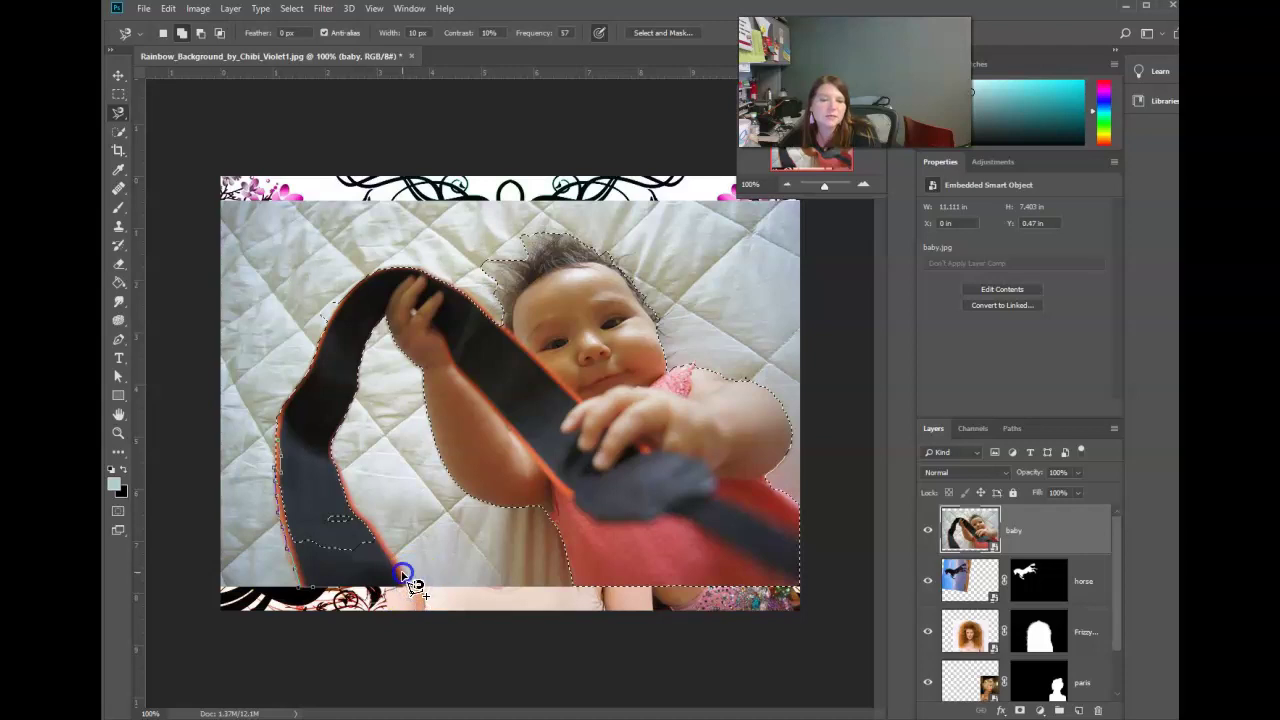
drag(388, 546, 396, 554)
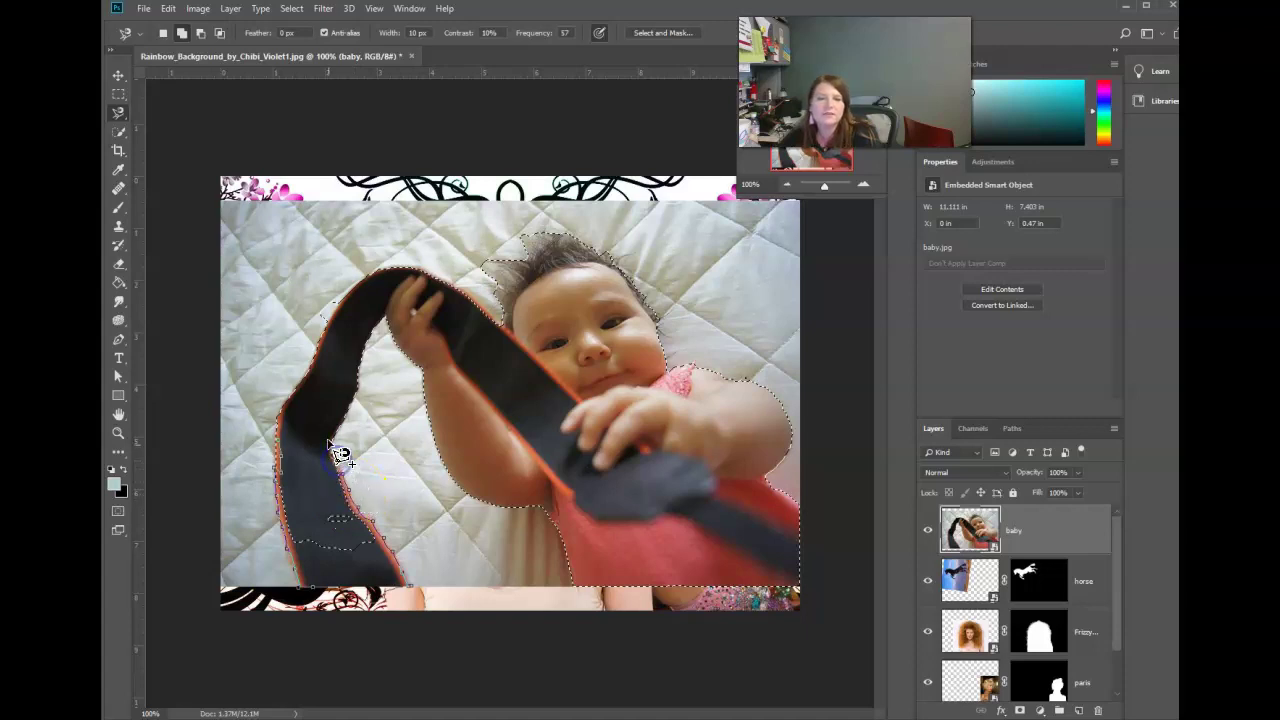
Step: Add the traced strap edge and its upper-left side, then begin subtracting around the upper edge
click(314, 405)
click(318, 406)
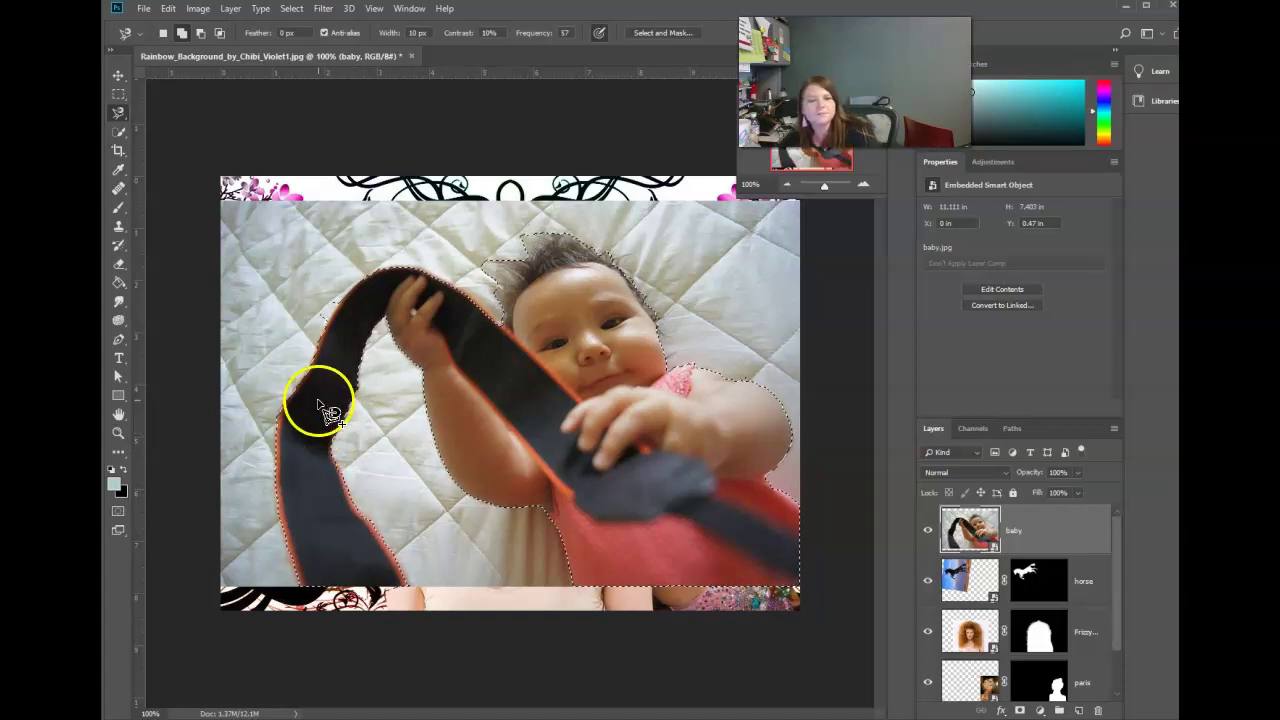
drag(318, 405, 371, 314)
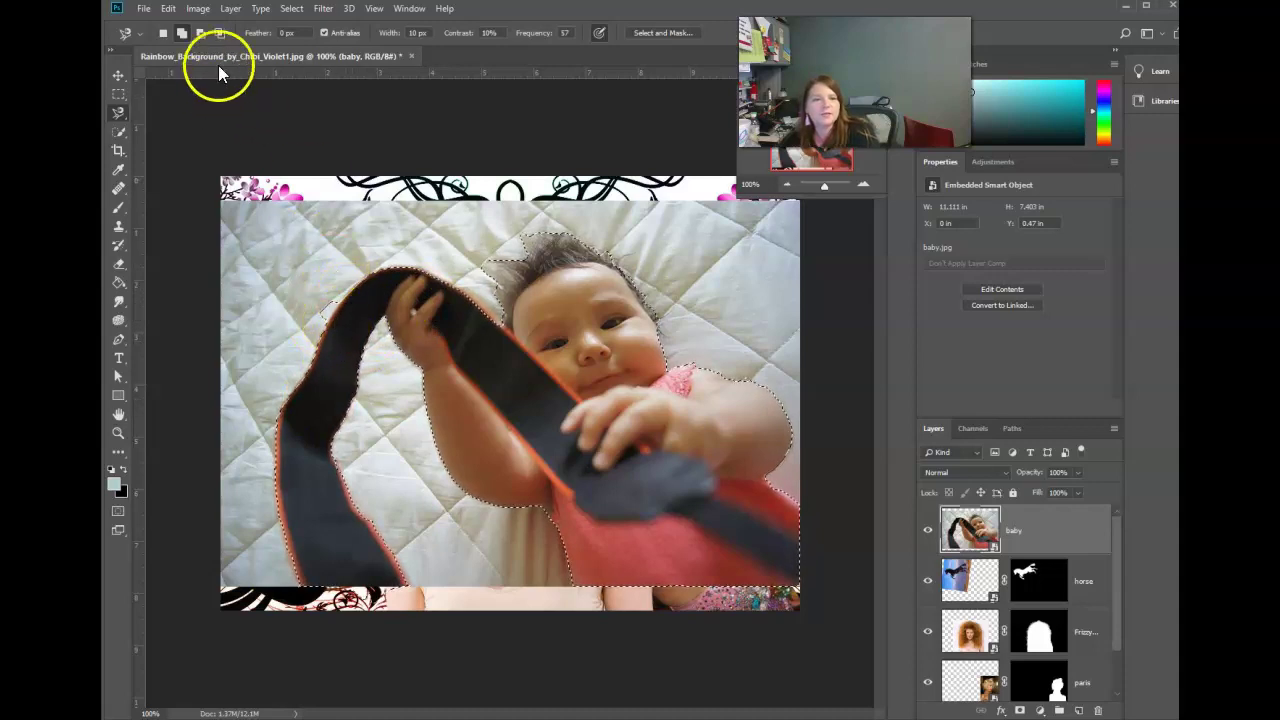
click(200, 32)
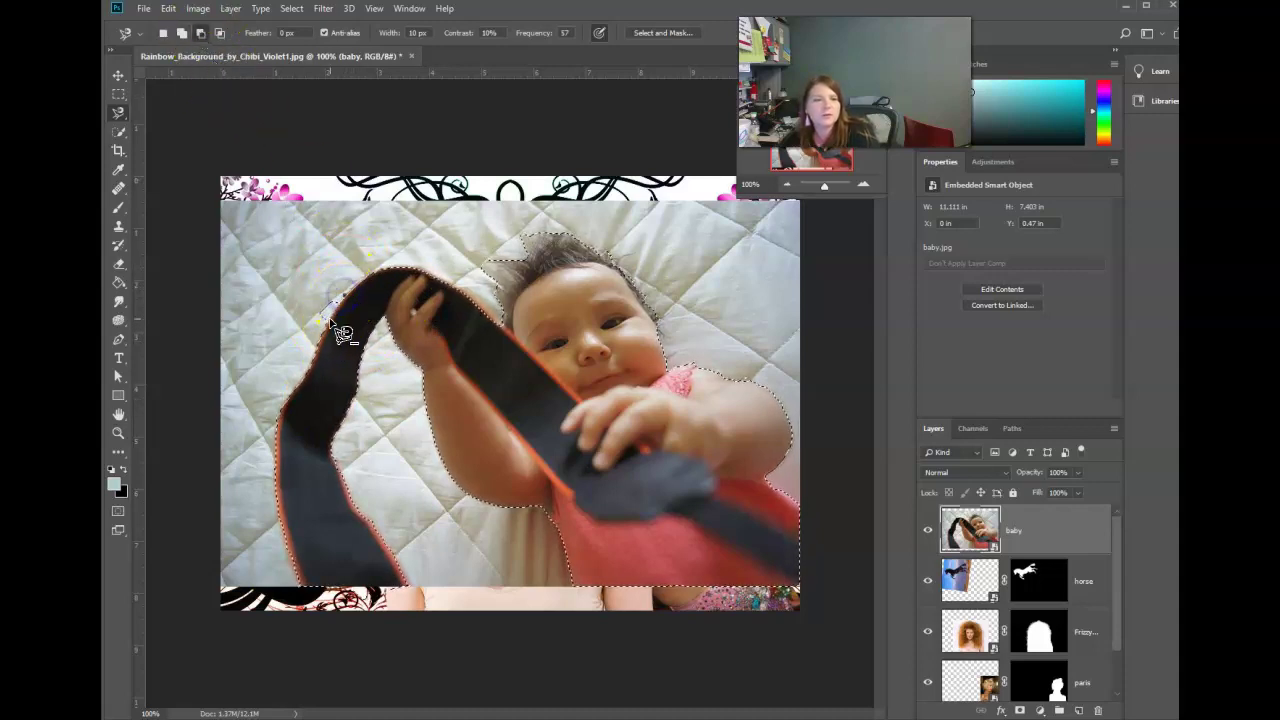
click(313, 282)
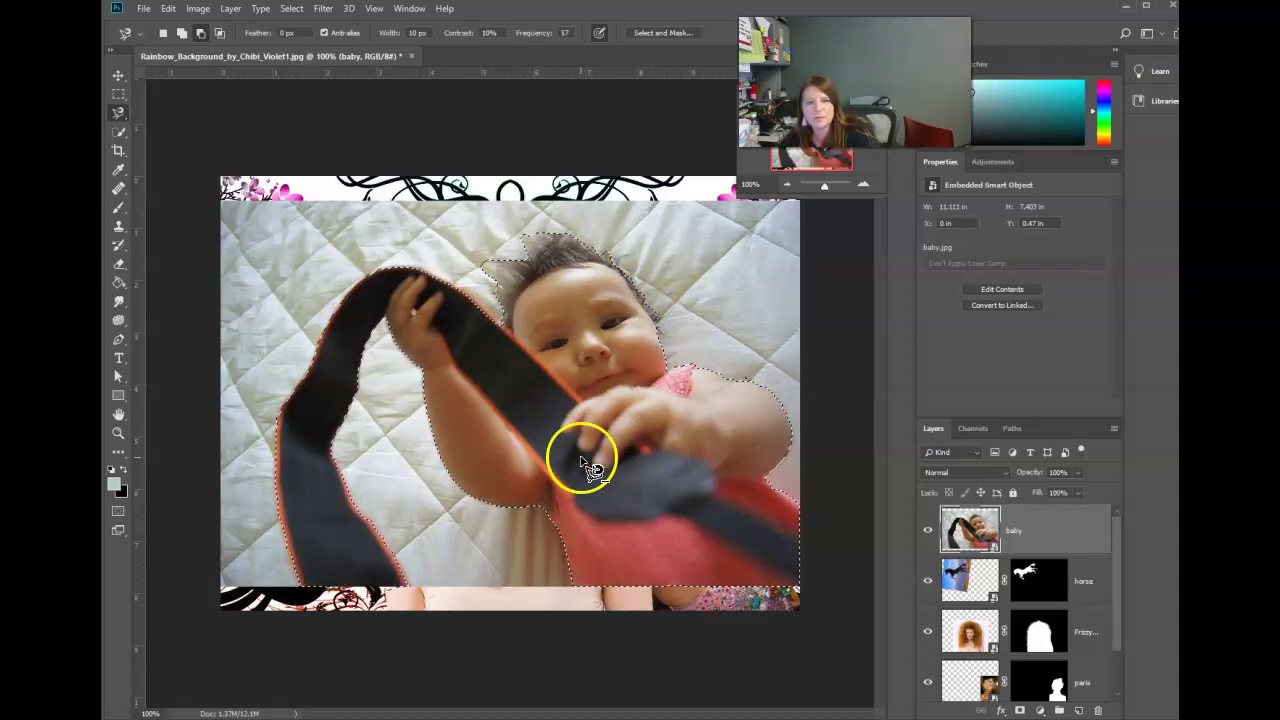
Step: In Select and Mask, remove the bottom white patch and refine the ribbon edges with a 1 px radius
click(675, 33)
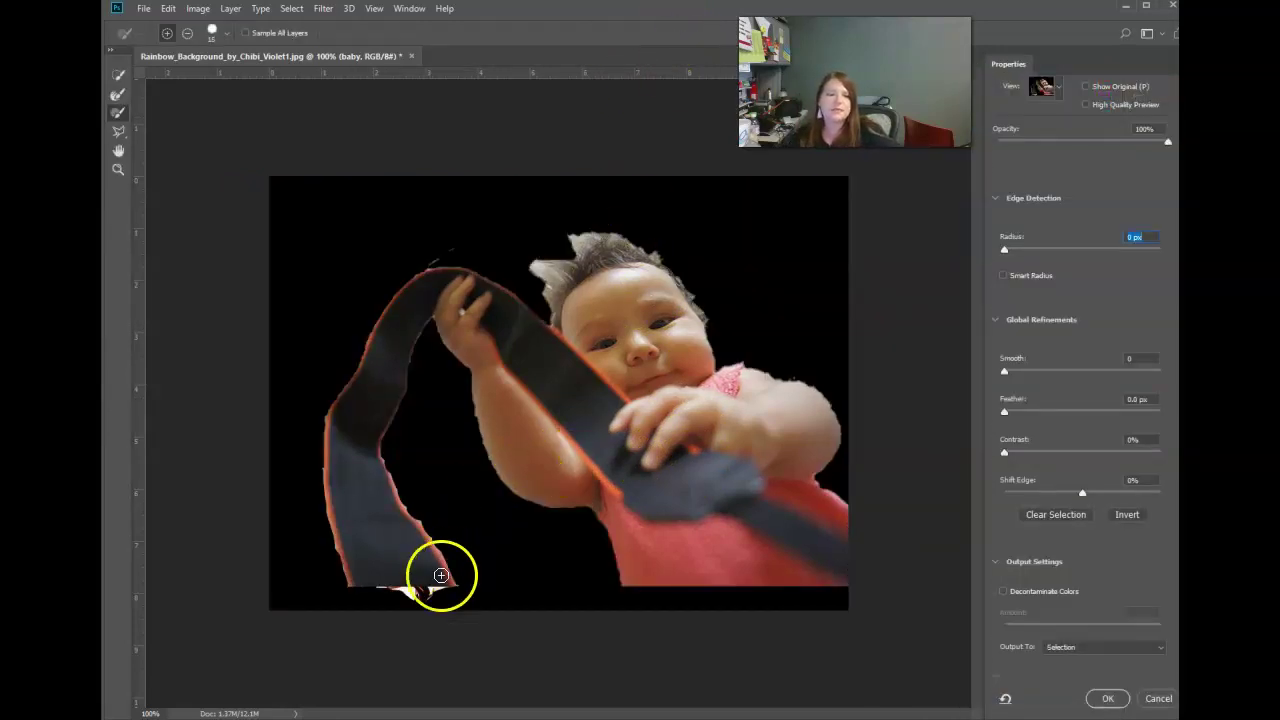
click(115, 113)
click(187, 33)
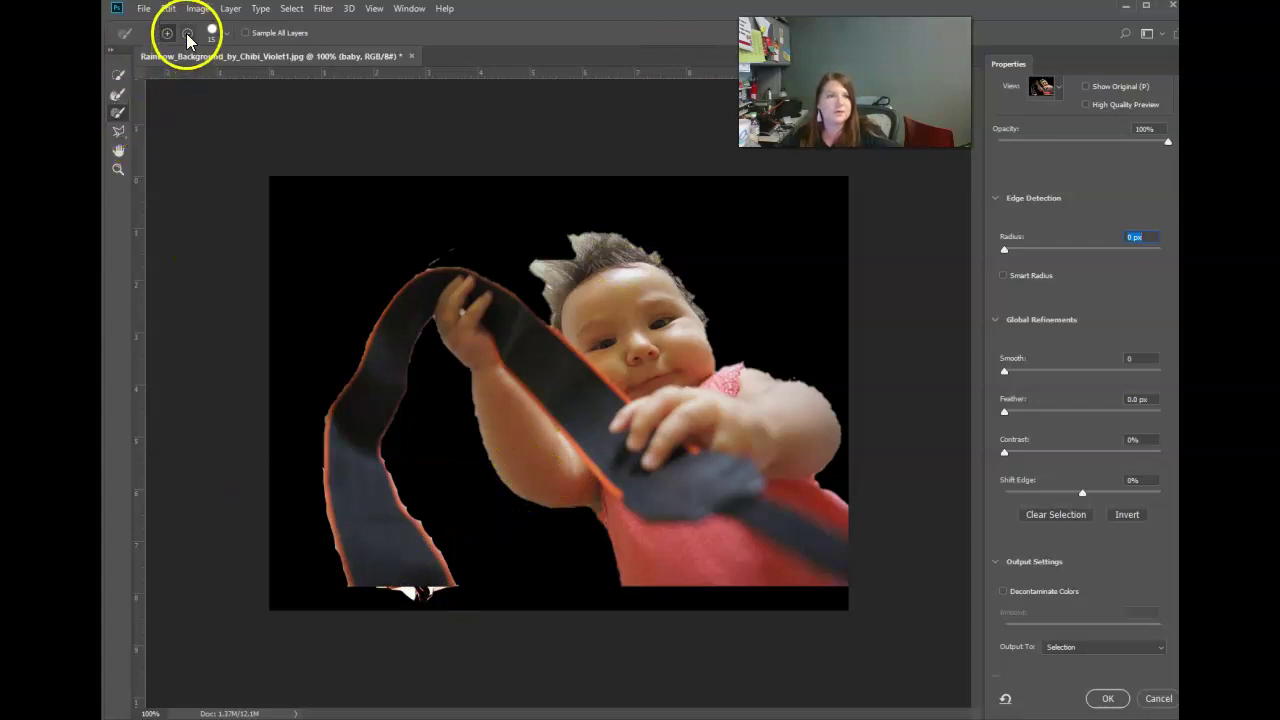
drag(405, 598, 436, 597)
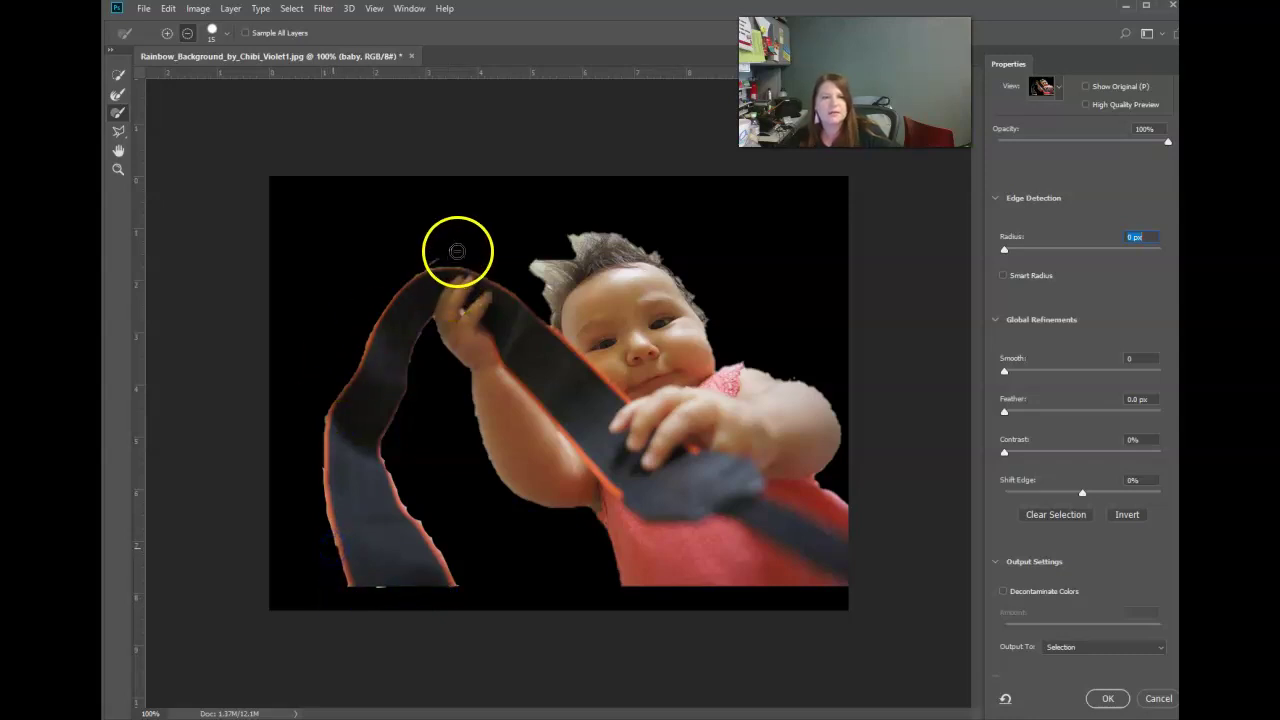
drag(445, 288, 431, 264)
drag(360, 301, 800, 357)
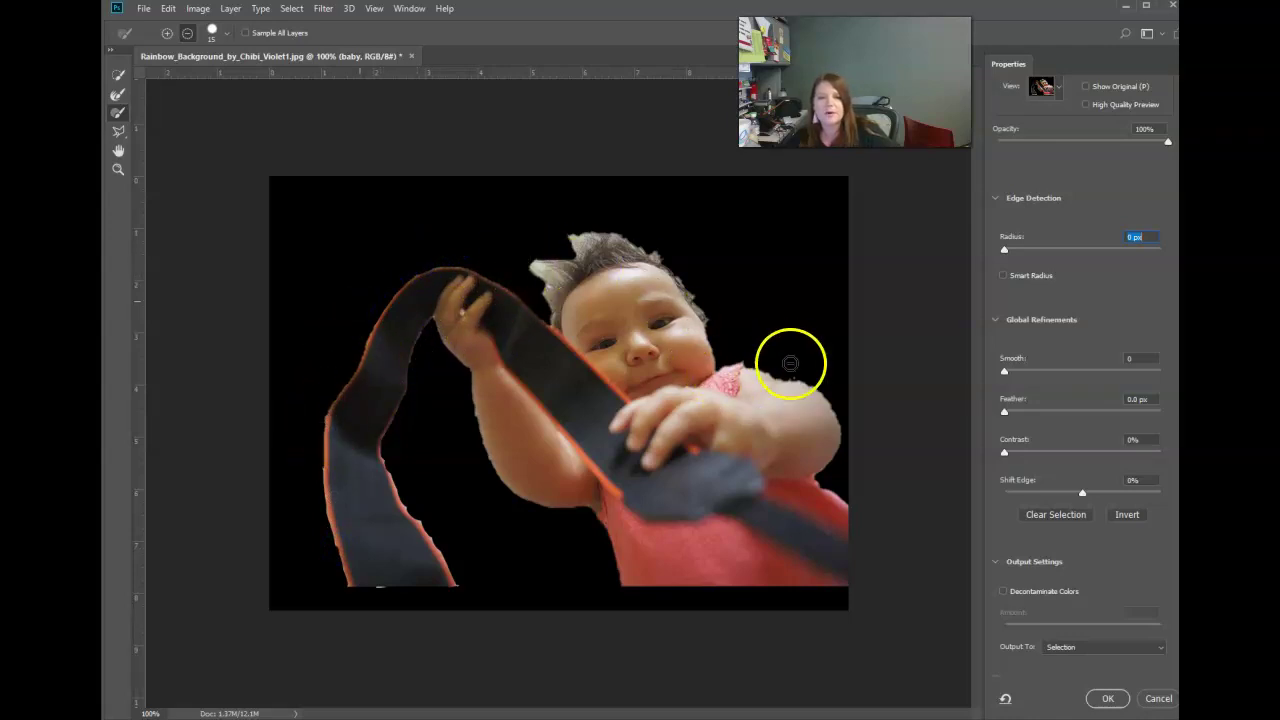
drag(1006, 252, 1016, 255)
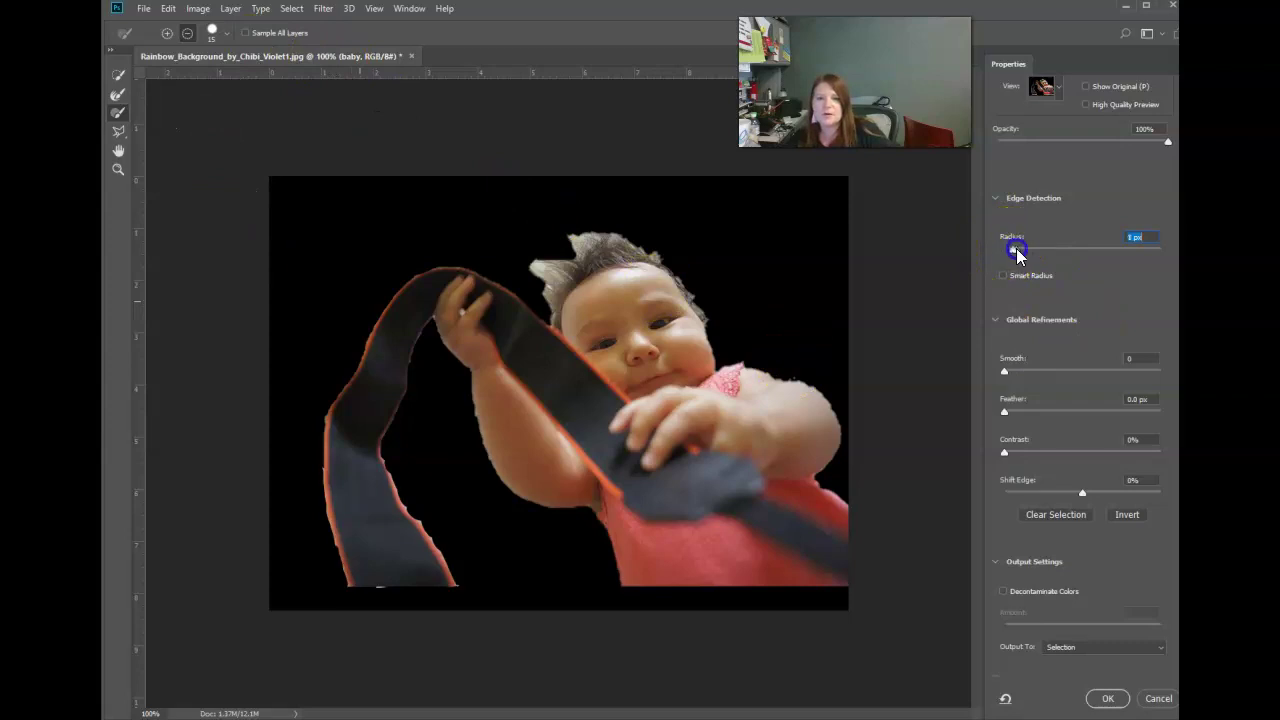
mouse_move(354, 409)
mouse_down()
mouse_move(571, 263)
mouse_move(544, 272)
mouse_up()
Step: Refine the hair edge across the head top and brush stray background out along the hair
click(114, 100)
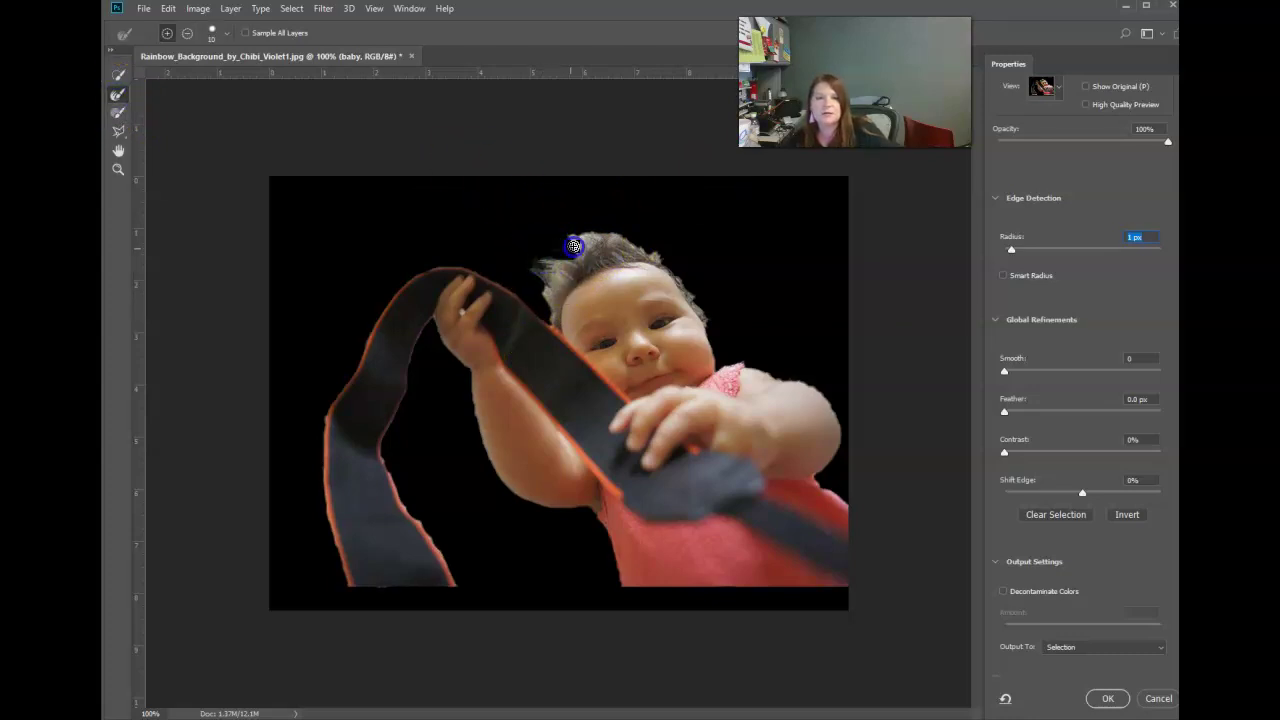
mouse_move(598, 241)
mouse_down()
mouse_move(563, 229)
mouse_move(630, 238)
mouse_up()
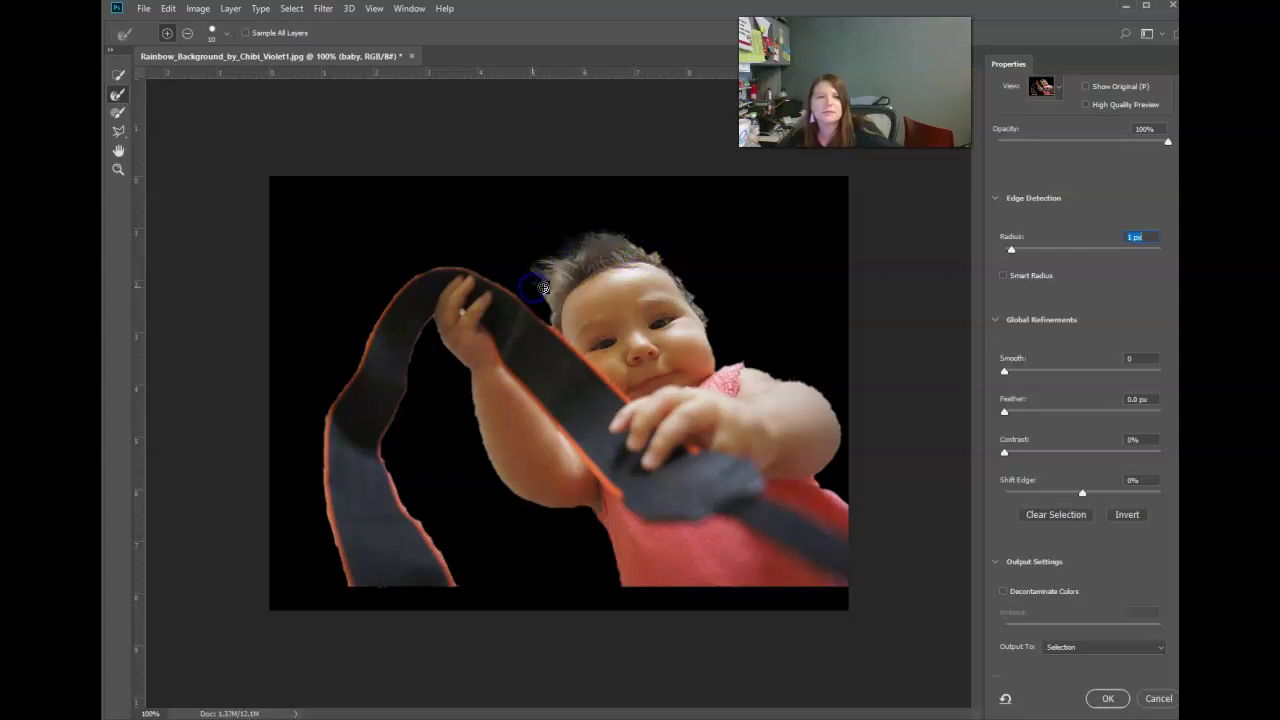
click(117, 113)
click(187, 33)
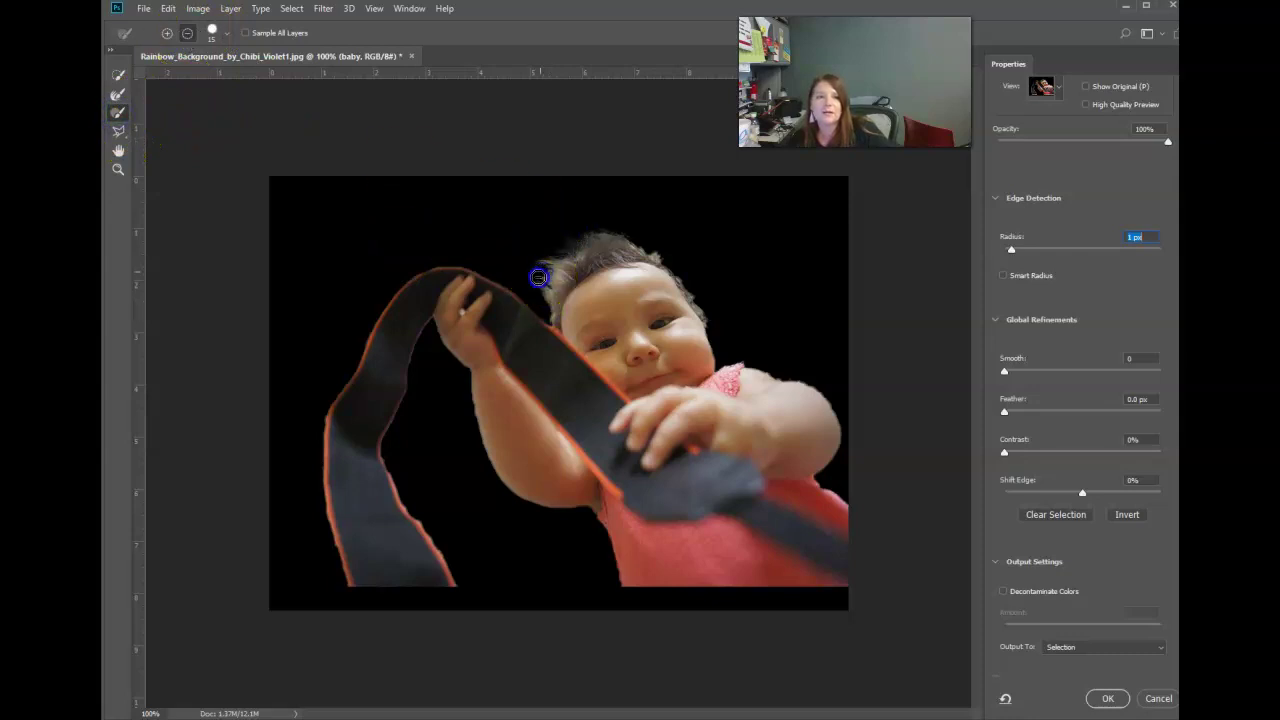
click(567, 251)
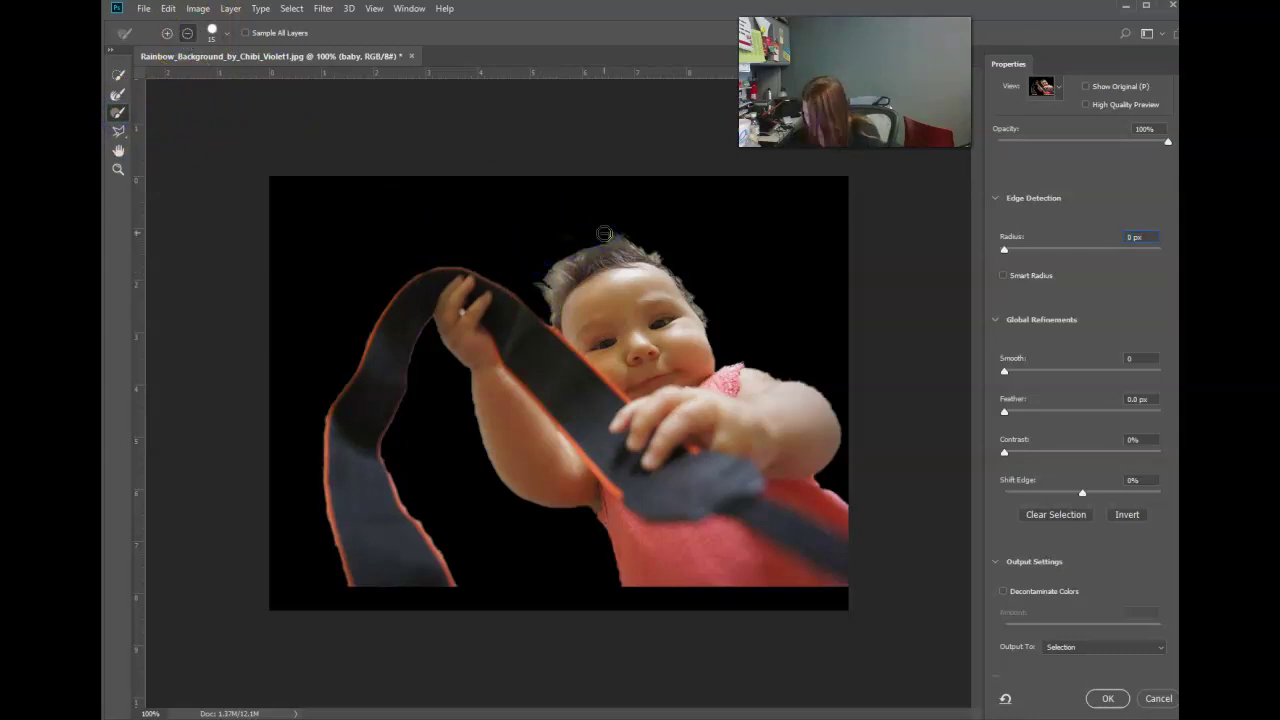
drag(563, 234, 543, 271)
key(bracketright)
key(bracketright)
key(bracketright)
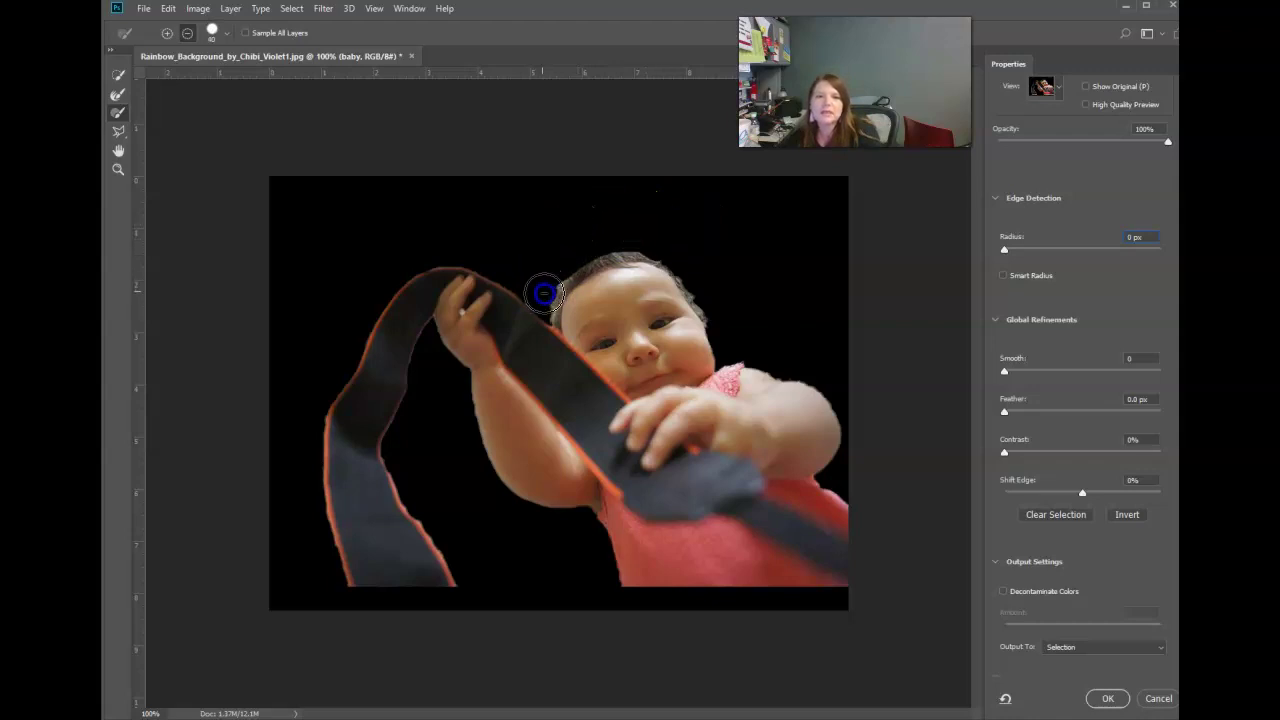
Step: Refine the hair on the left, top and right of the head, plus the arm edge
click(118, 94)
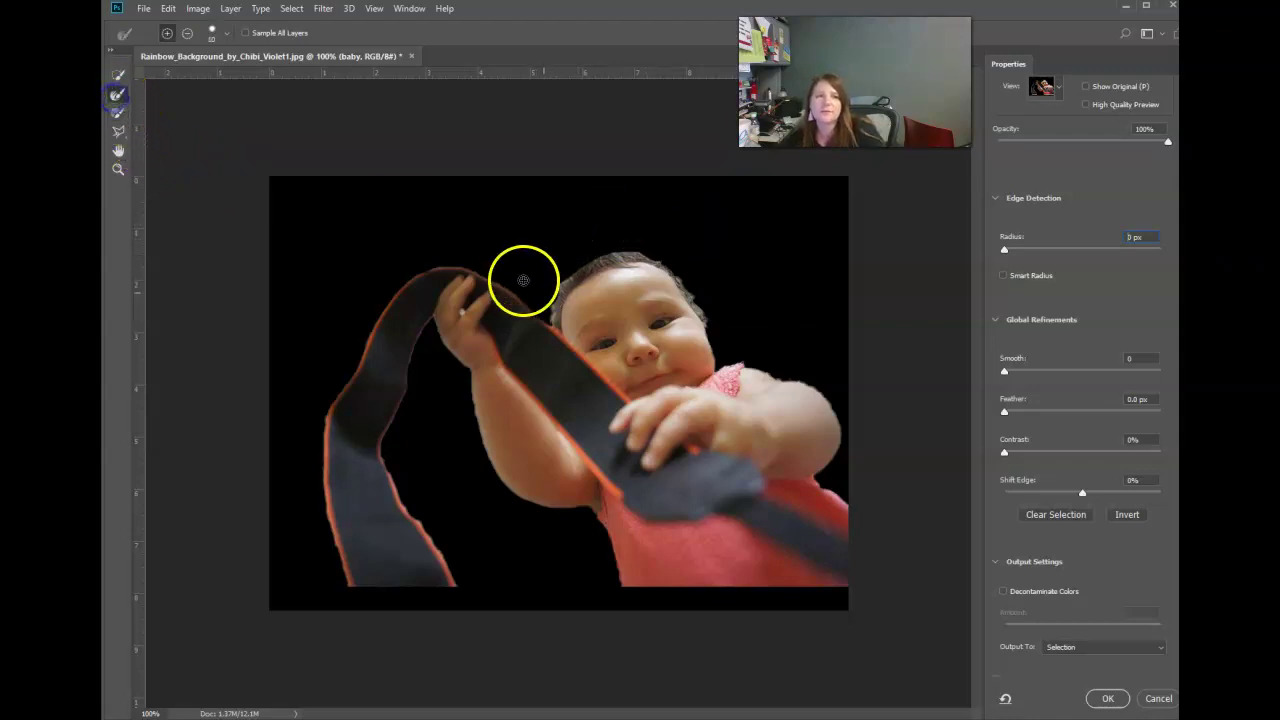
key(bracketright)
key(bracketright)
key(bracketright)
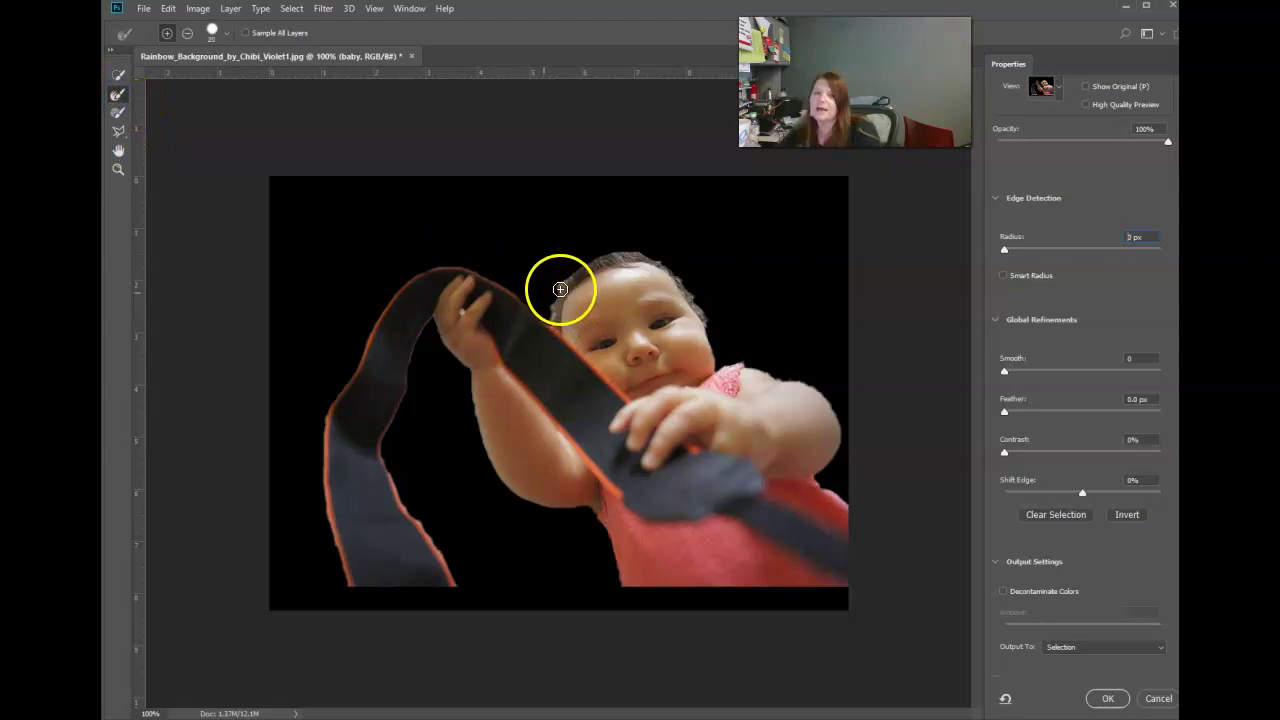
drag(570, 297, 592, 257)
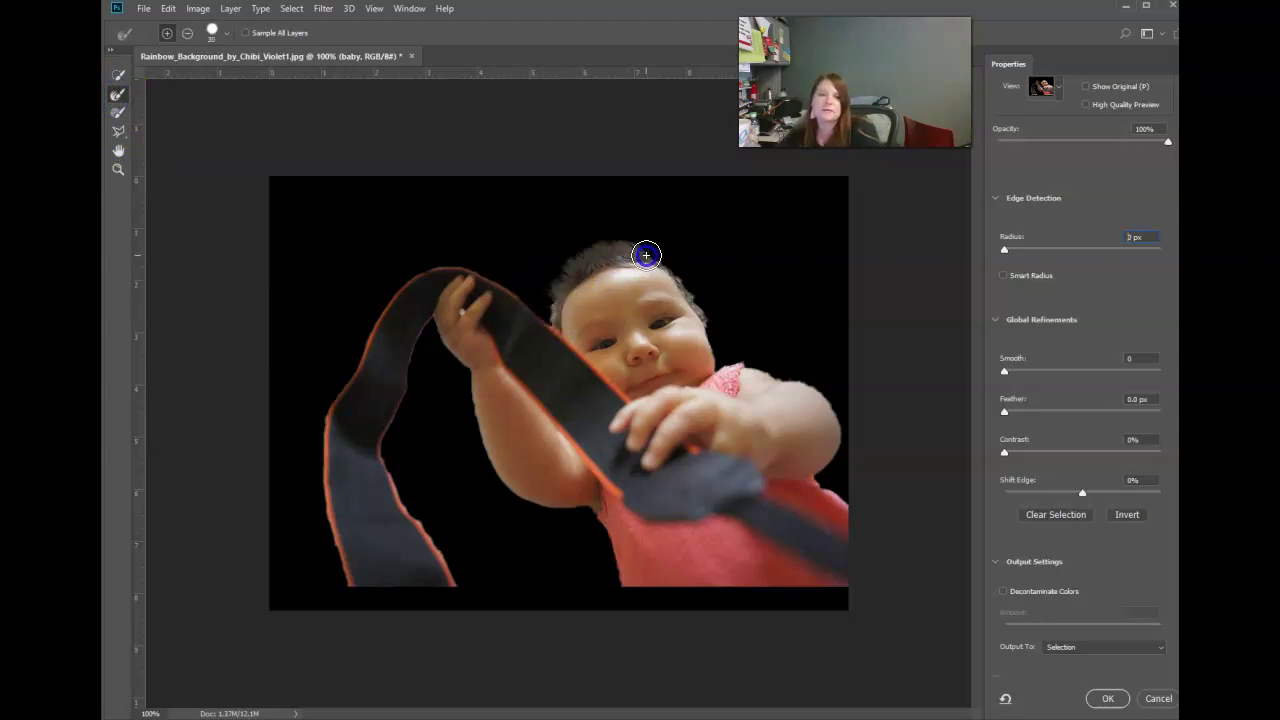
click(586, 266)
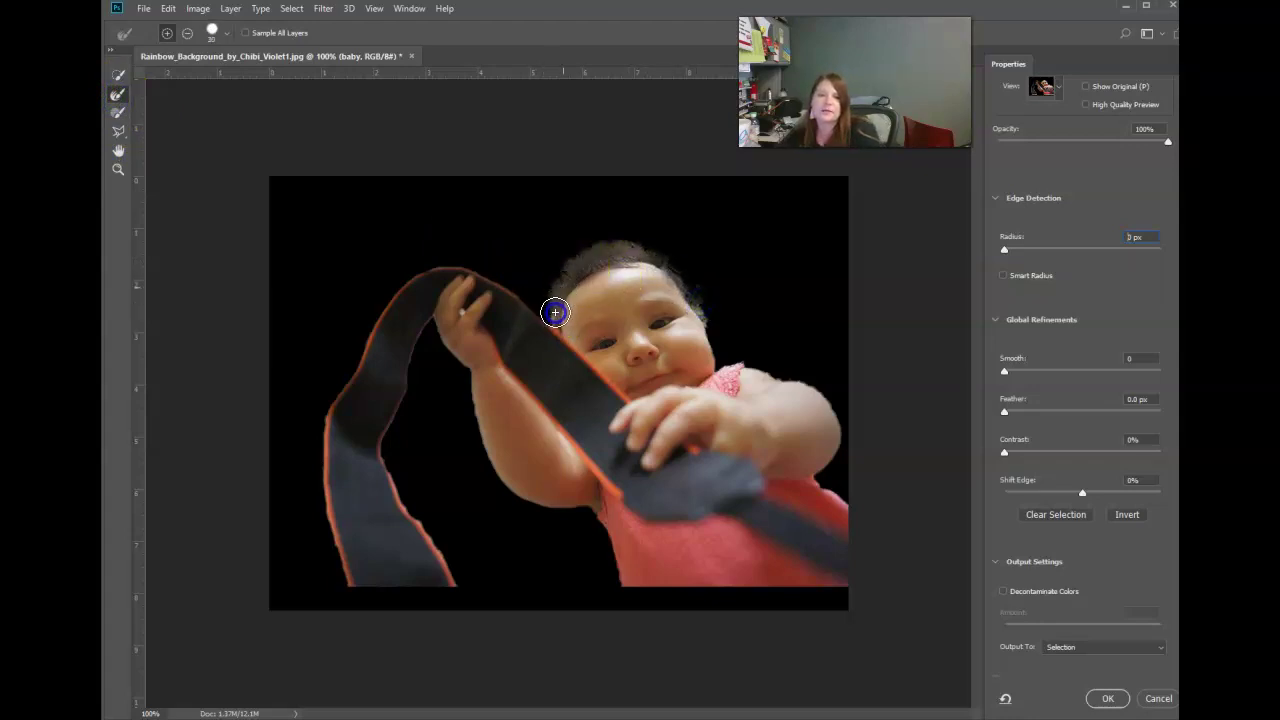
drag(639, 248, 594, 239)
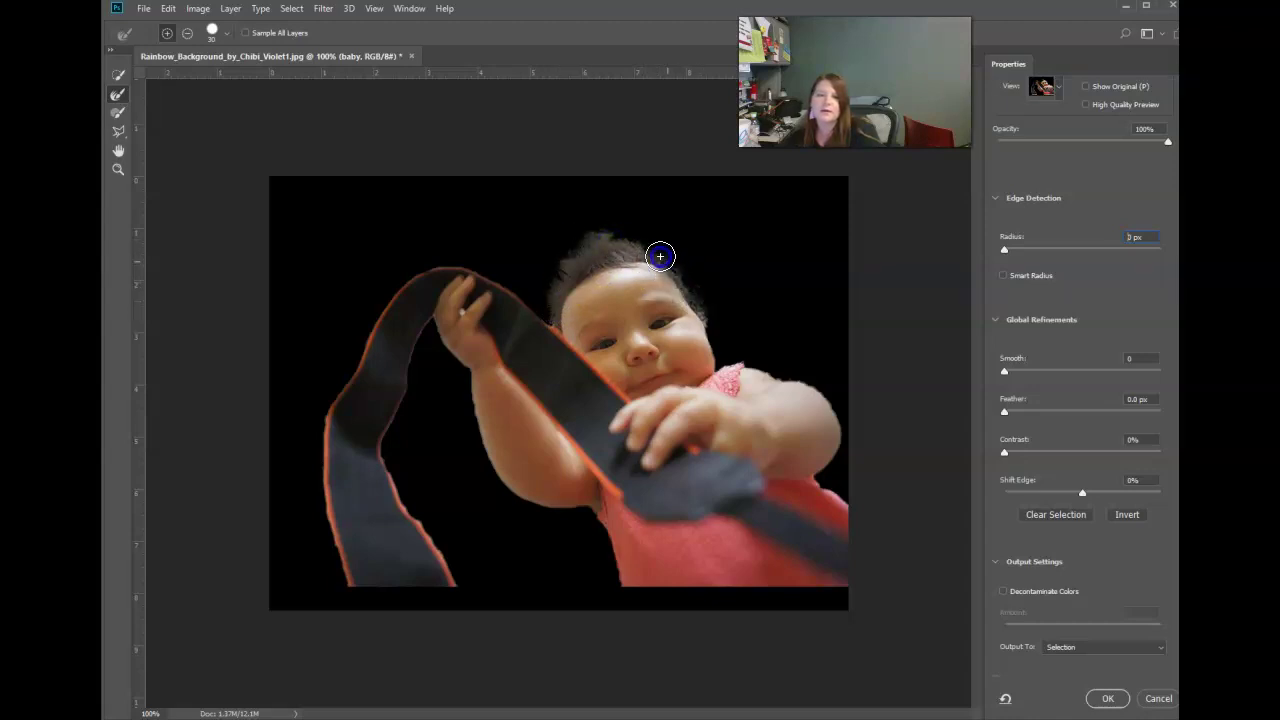
drag(598, 243, 660, 298)
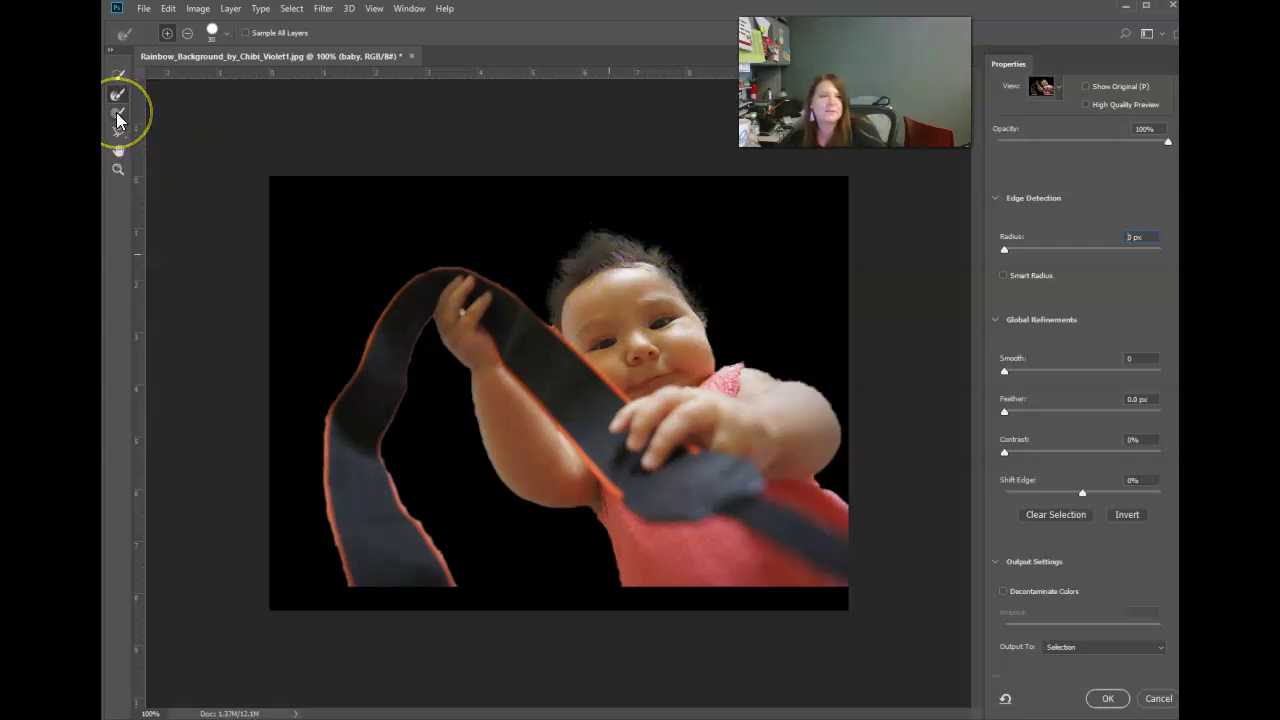
mouse_move(737, 346)
mouse_down()
mouse_move(801, 475)
mouse_move(750, 511)
mouse_up()
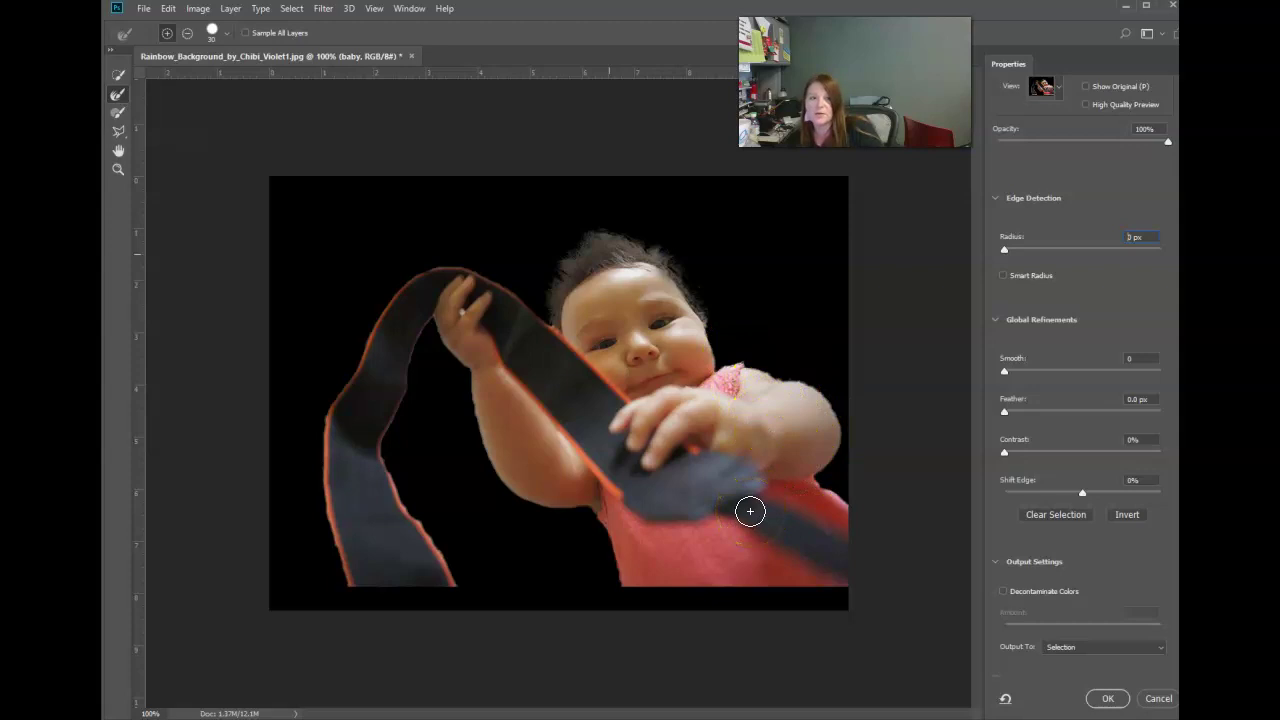
click(1094, 650)
Step: Output the refinement as a layer mask and move the baby toward the lower left
click(1094, 662)
click(1116, 698)
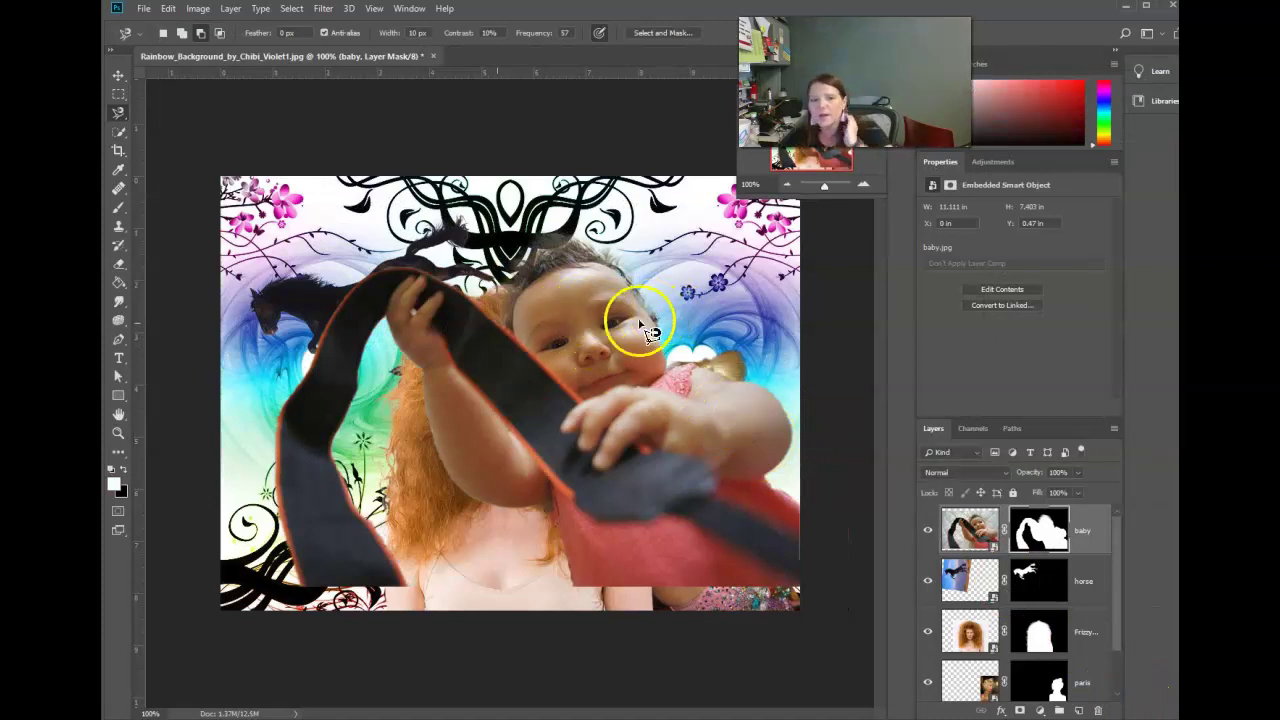
click(114, 75)
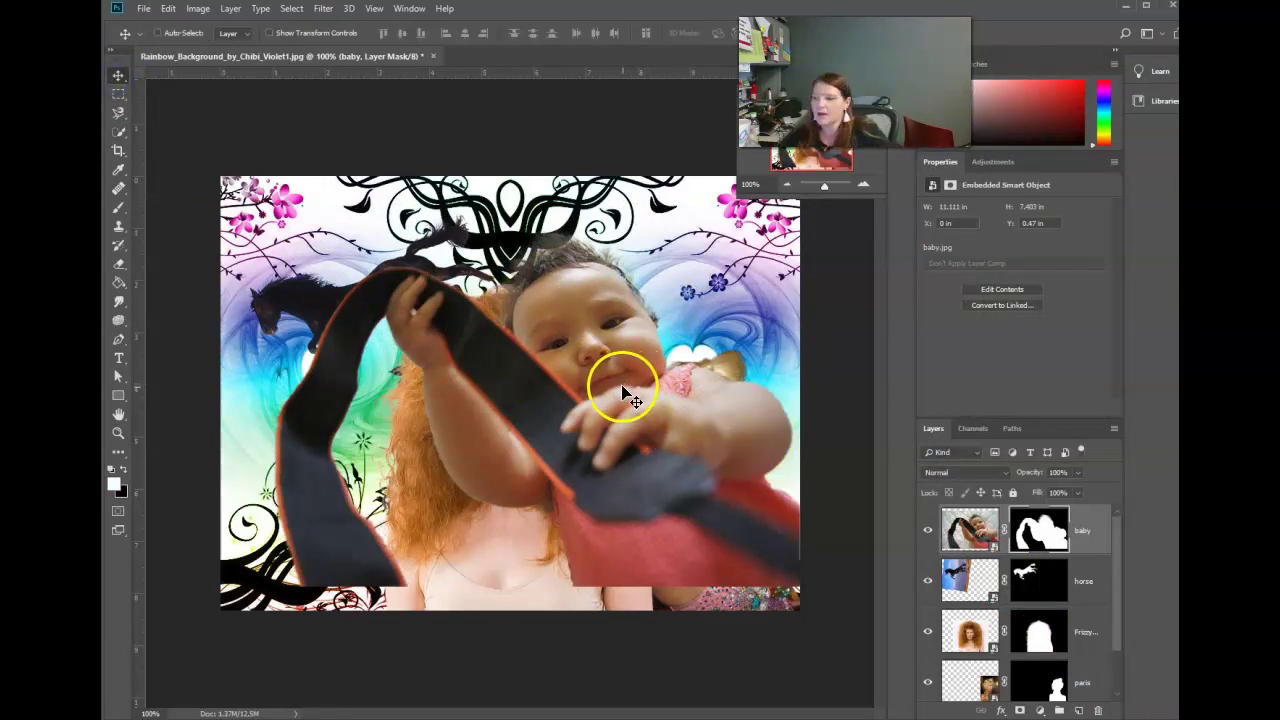
drag(616, 410, 332, 551)
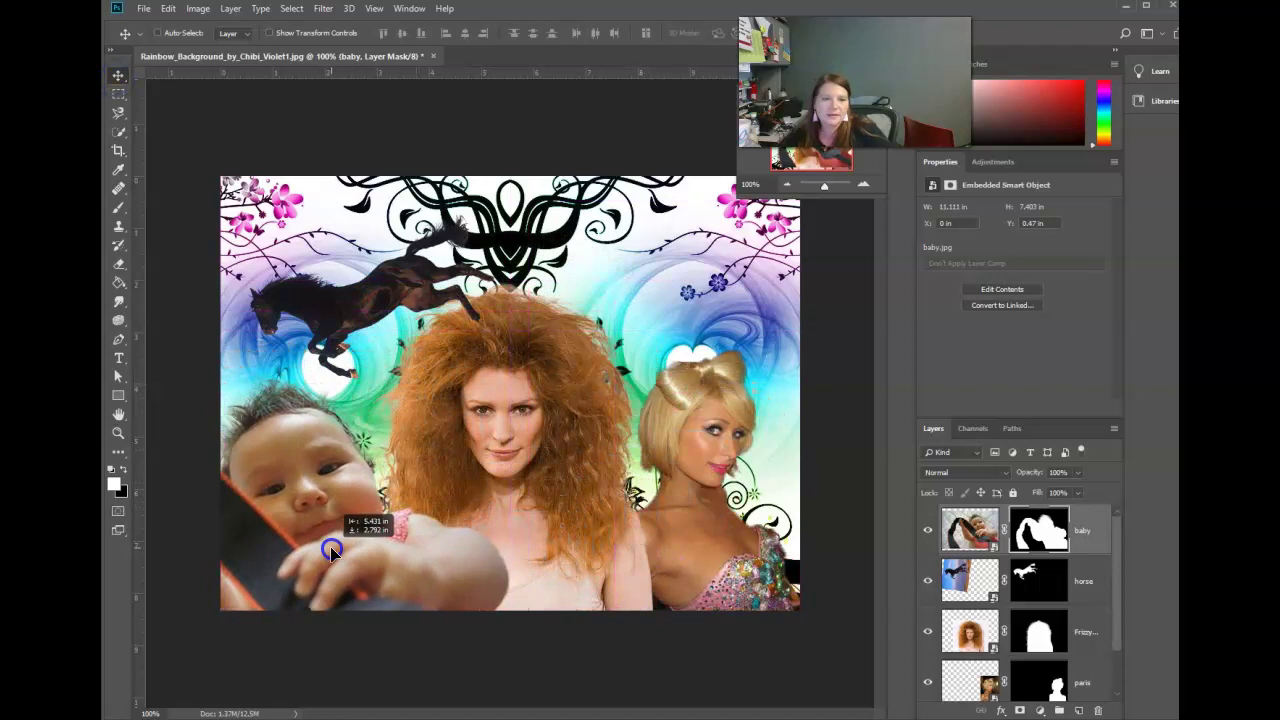
Step: Scale the baby to about 66% and place it in the lower-left corner
key(ctrl+t)
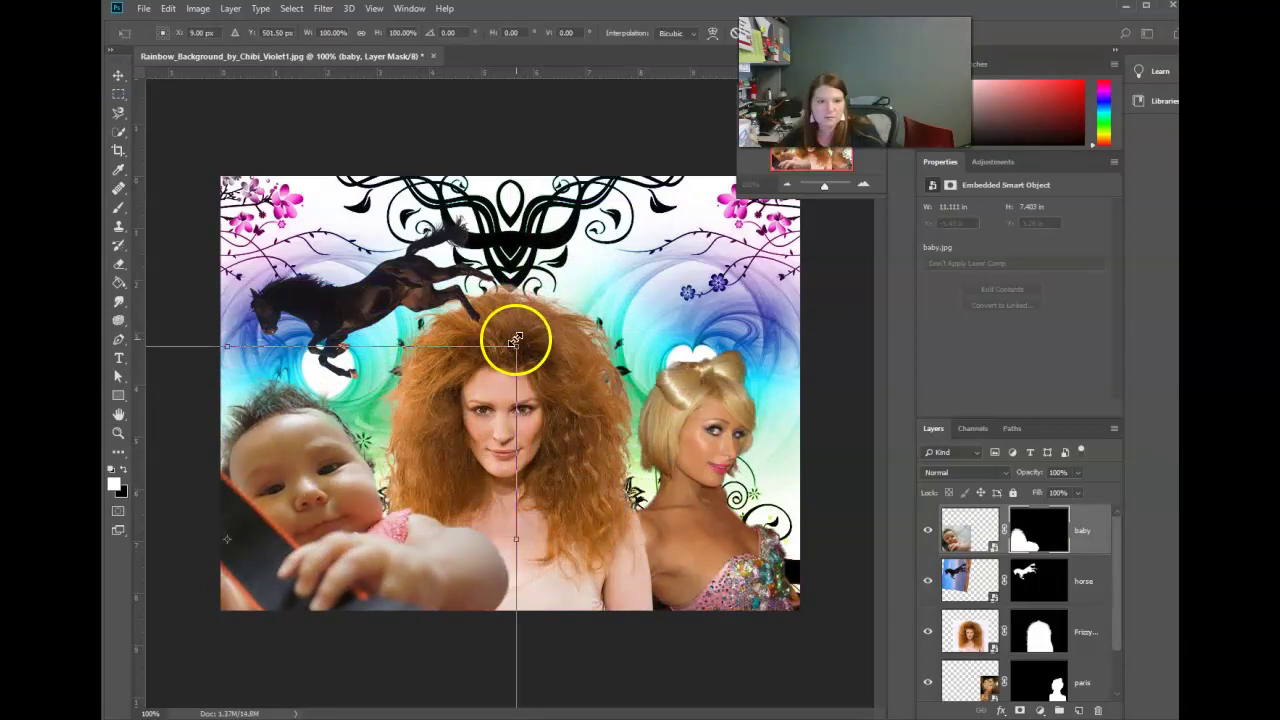
mouse_move(515, 340)
mouse_down()
mouse_move(443, 428)
mouse_move(398, 557)
mouse_move(417, 543)
mouse_up()
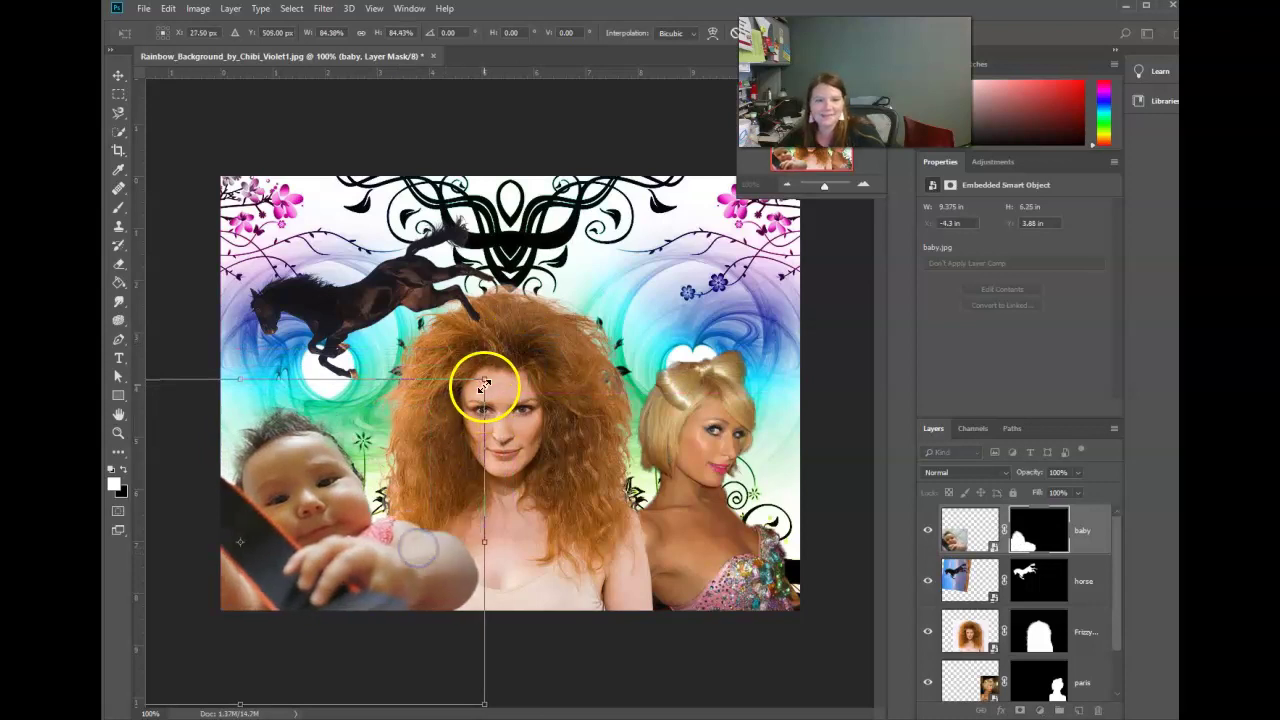
drag(484, 385, 438, 440)
mouse_move(409, 486)
mouse_down()
mouse_move(374, 570)
mouse_move(383, 554)
mouse_move(400, 557)
mouse_up()
key(Return)
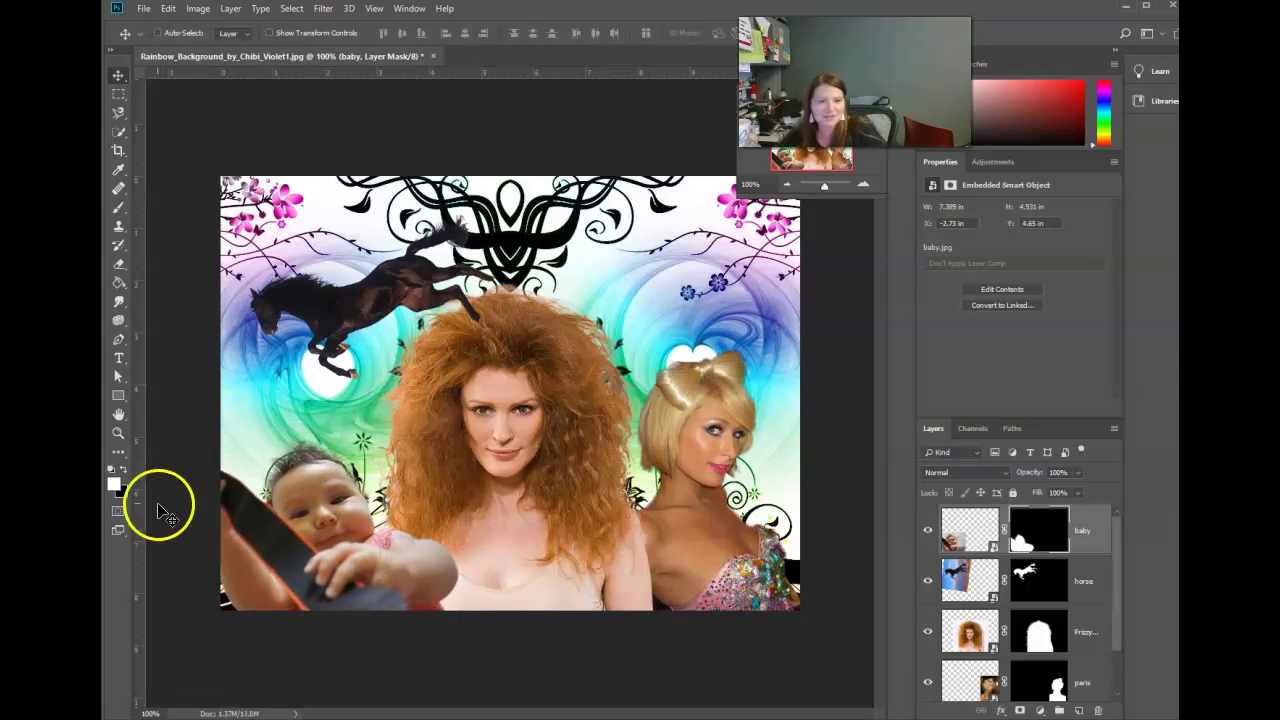
click(118, 433)
Step: Zoom in, view the baby's layer mask alone, and pick a soft Brush tip
click(285, 512)
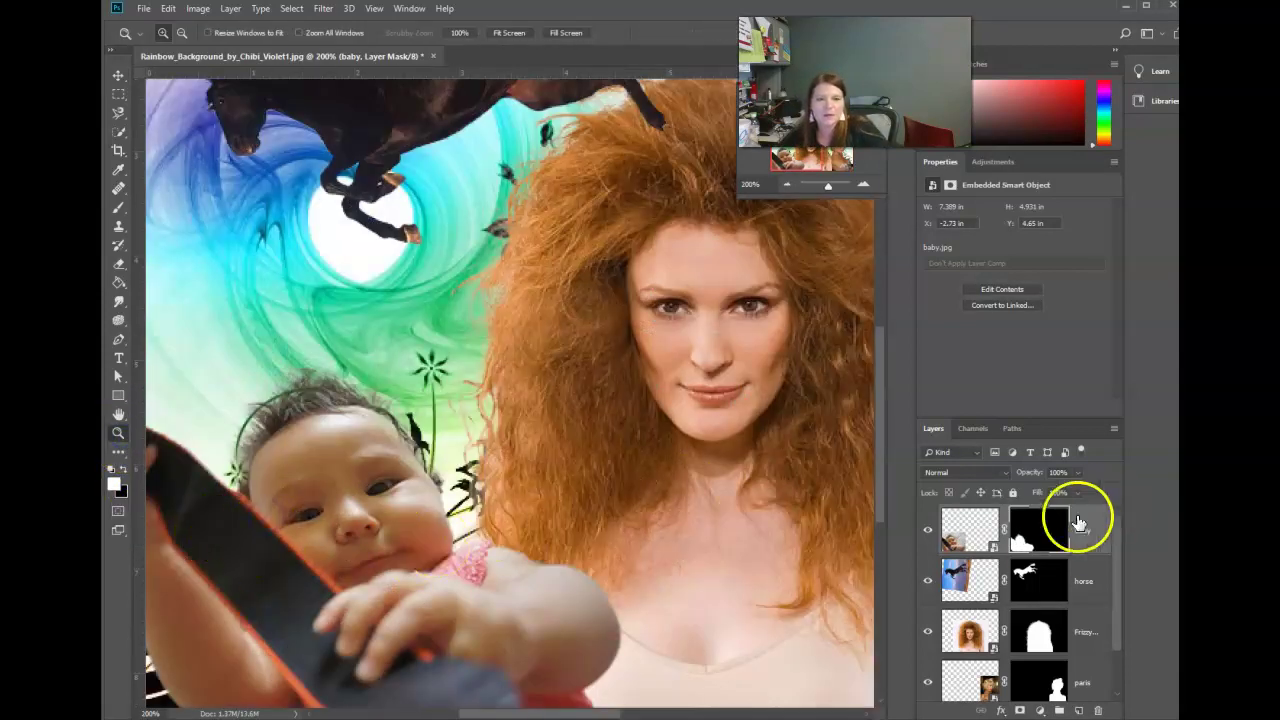
click(1030, 545)
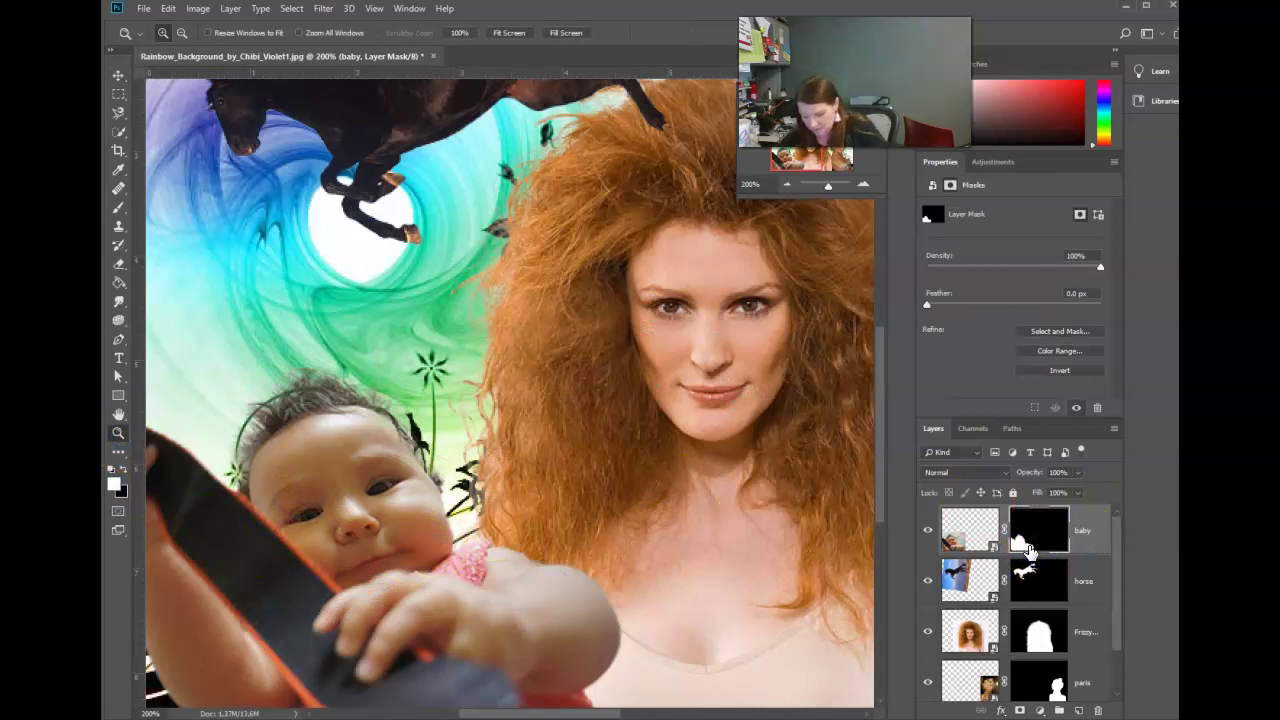
alt+click(1030, 548)
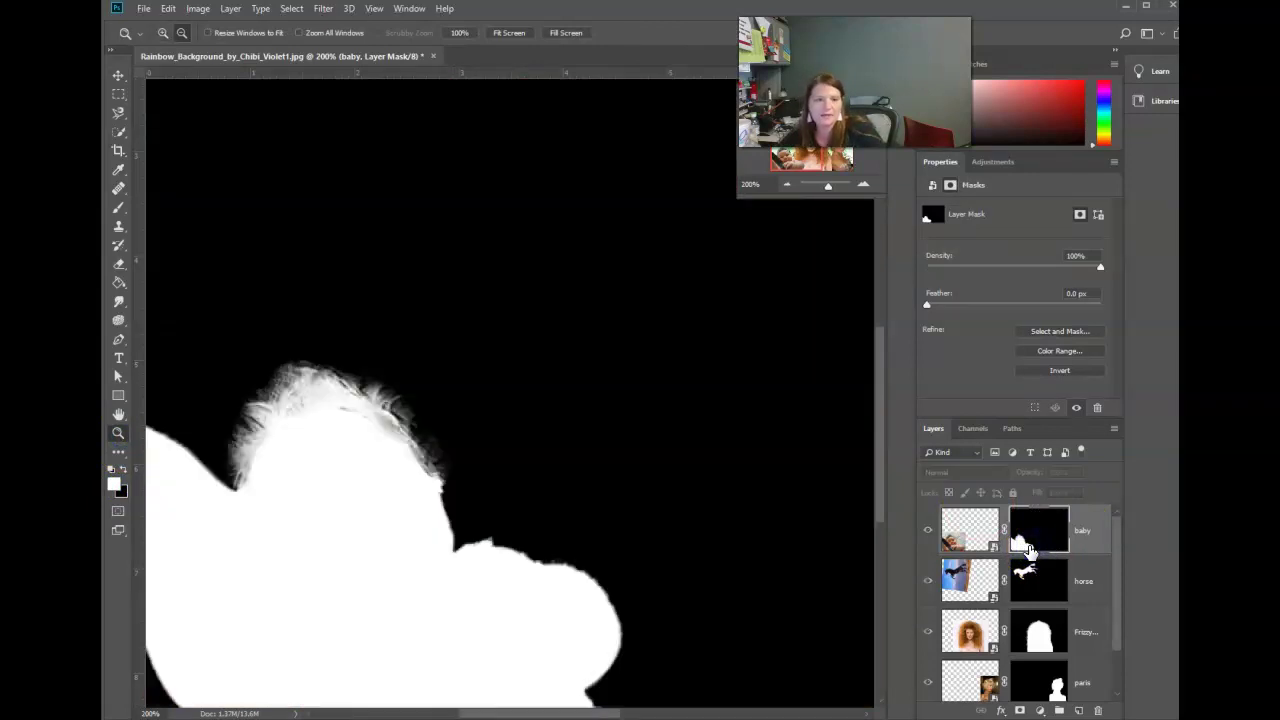
click(118, 212)
click(180, 40)
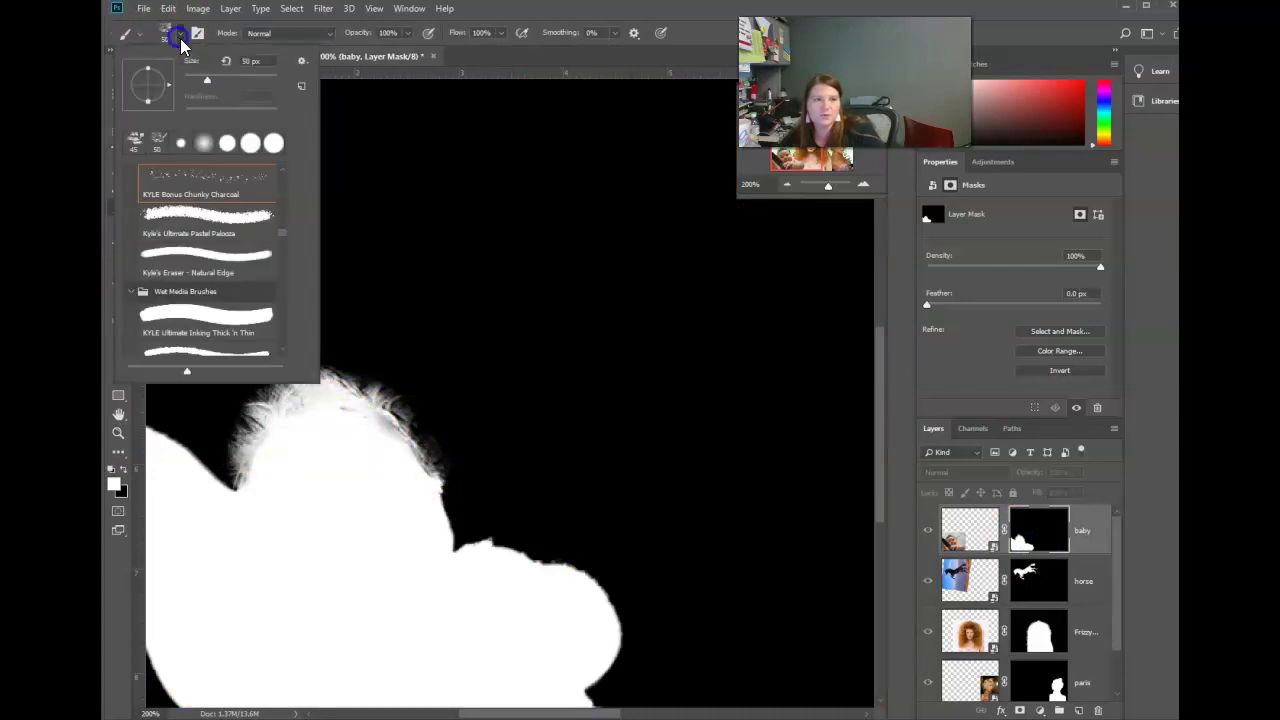
double_click(203, 143)
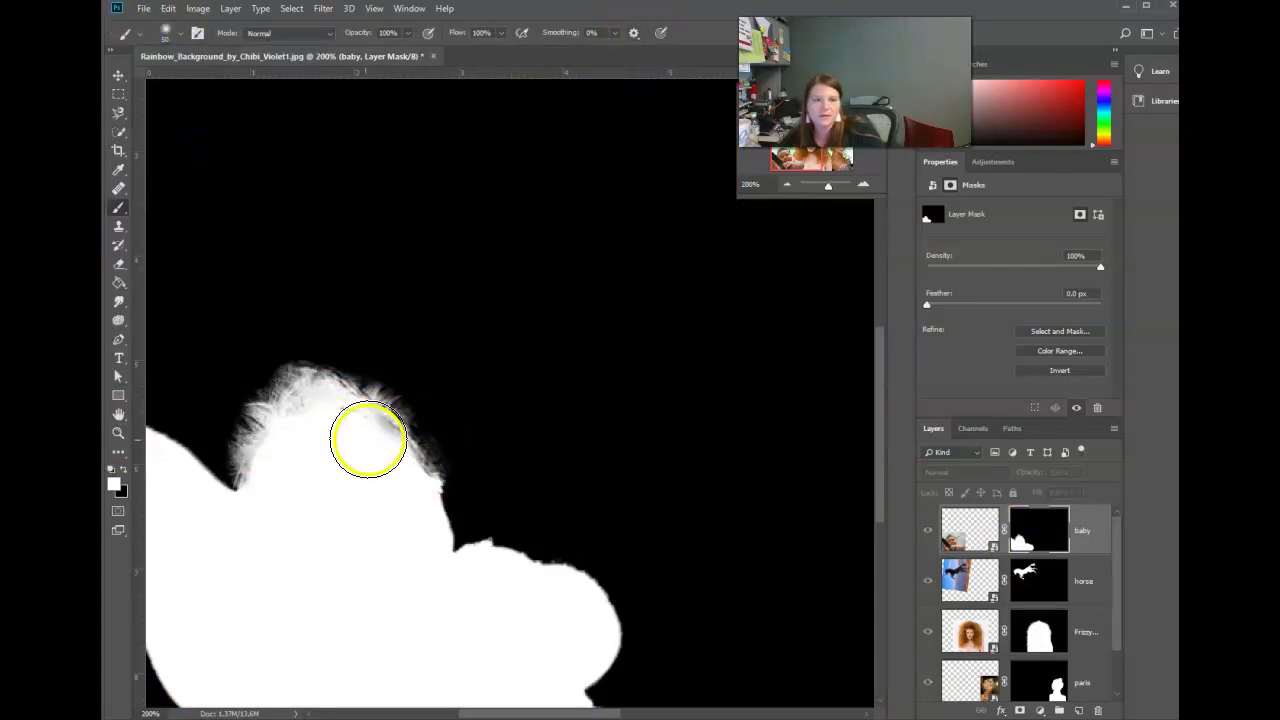
Step: Paint white over the hair strands on the mask, then return to the full composite
drag(344, 431, 357, 451)
click(309, 423)
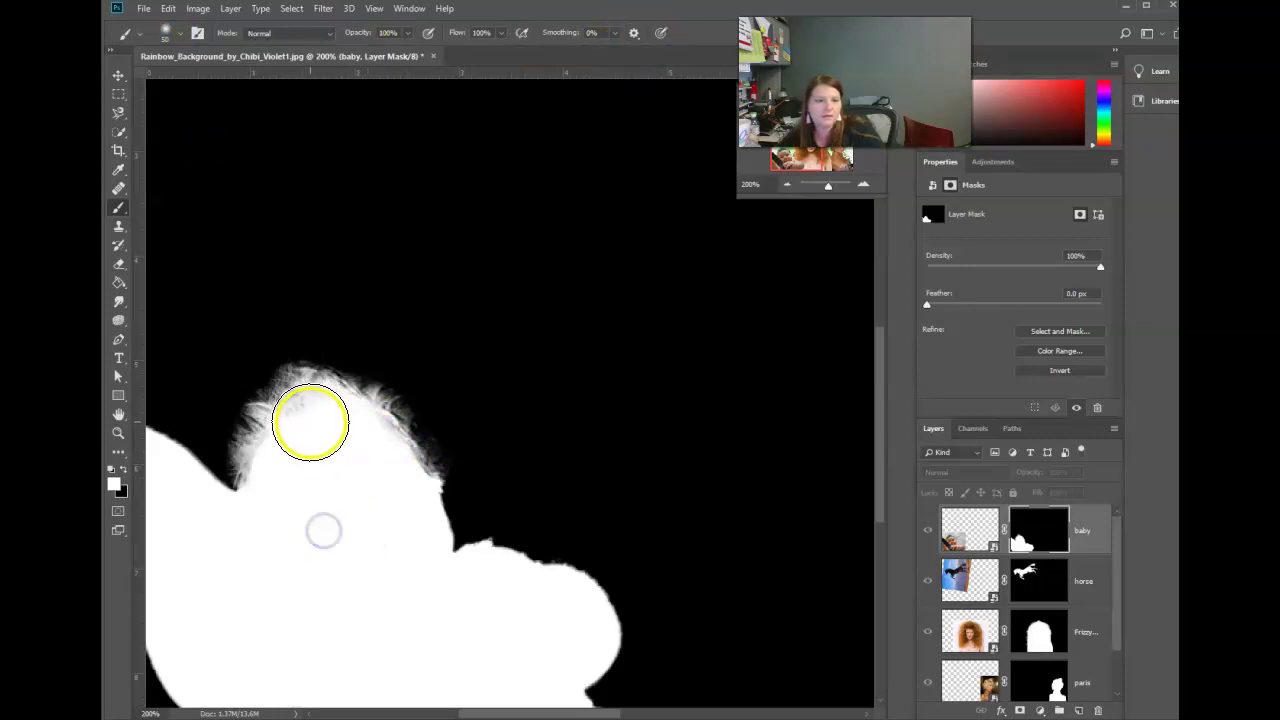
click(554, 616)
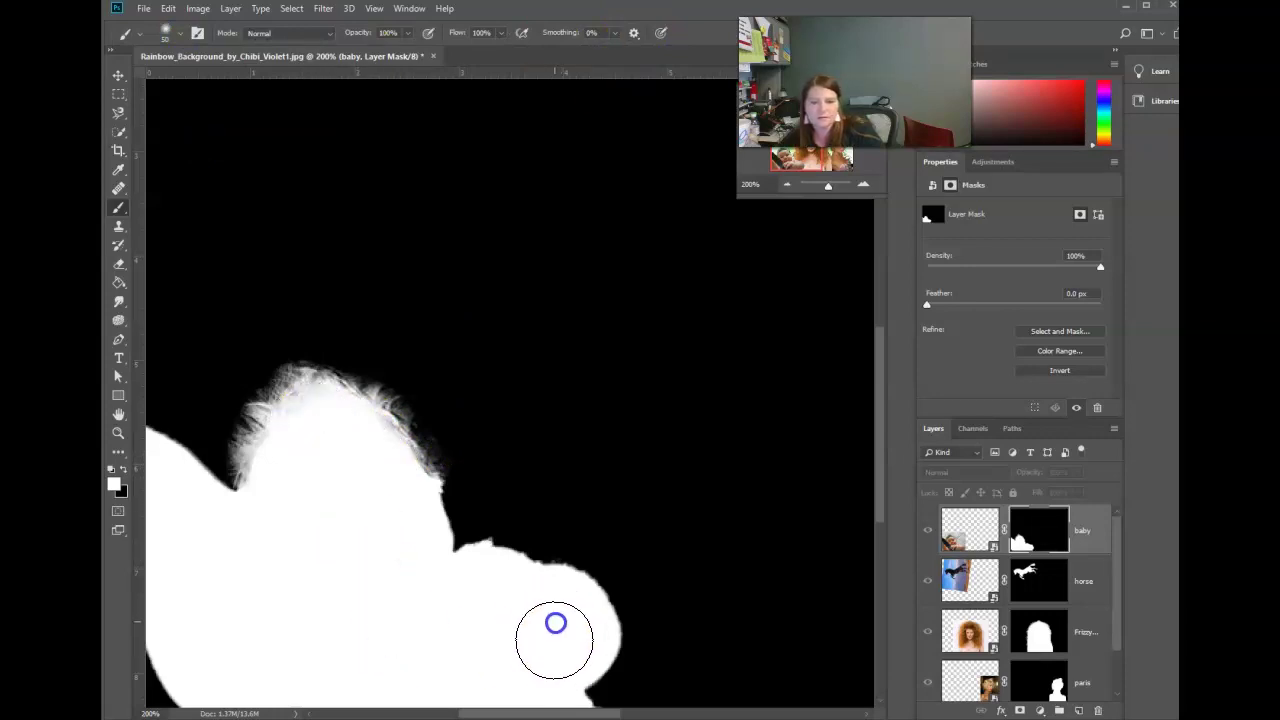
drag(251, 571, 223, 578)
click(343, 594)
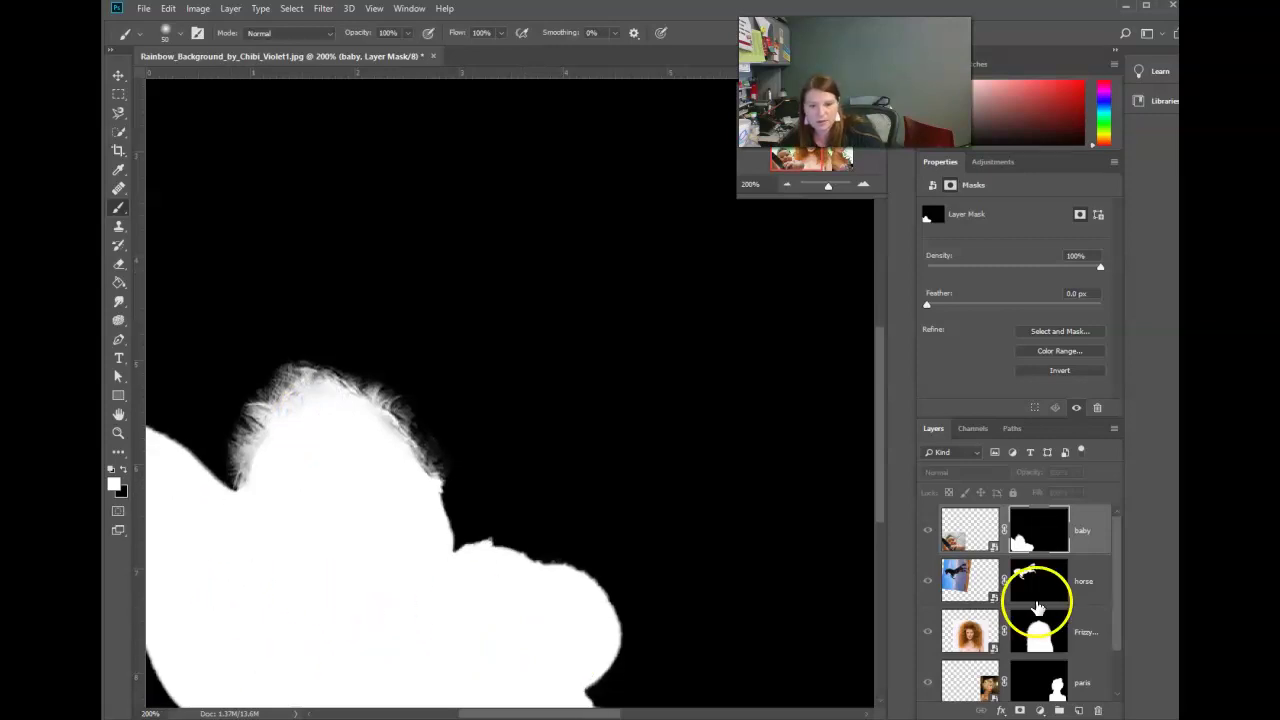
click(1033, 530)
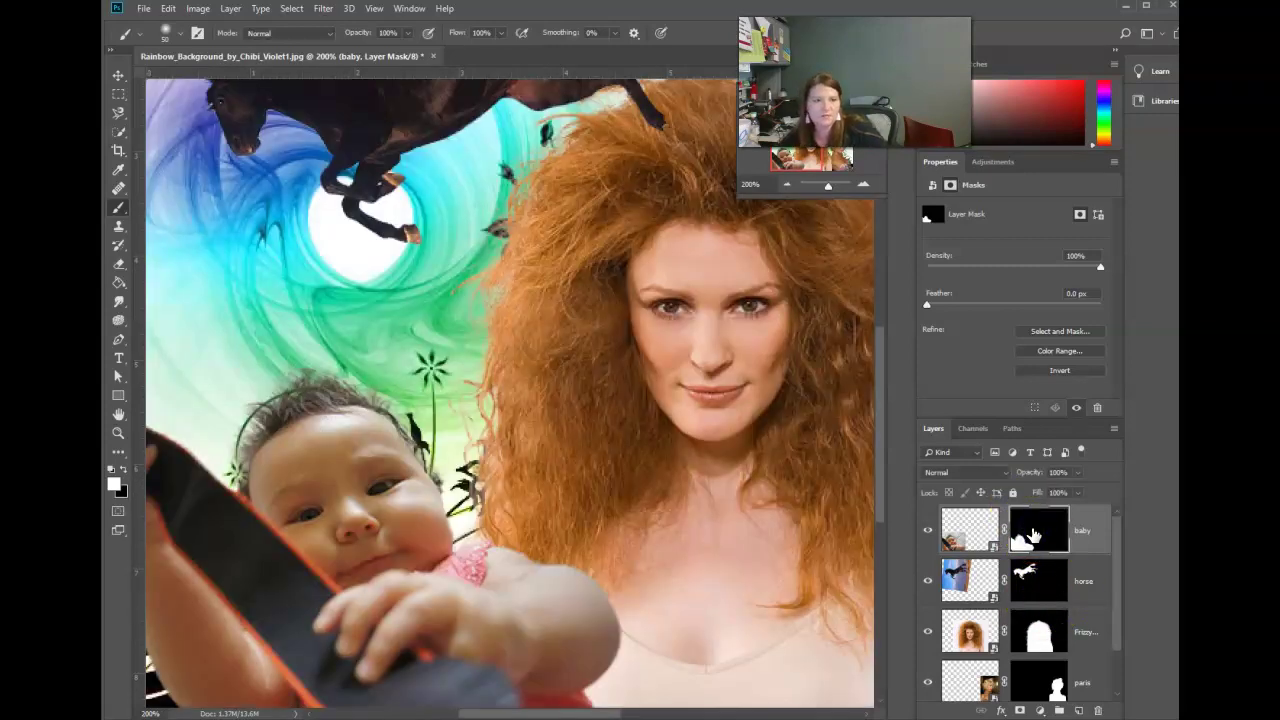
key(ctrl+minus)
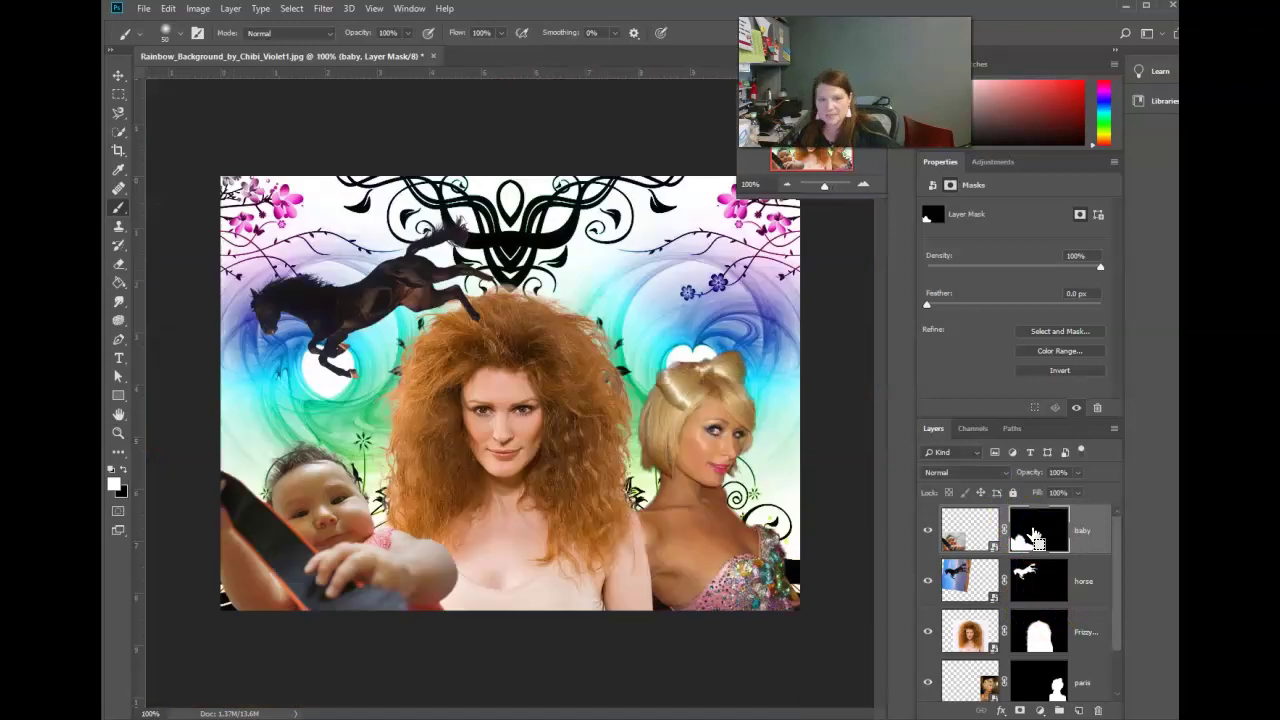